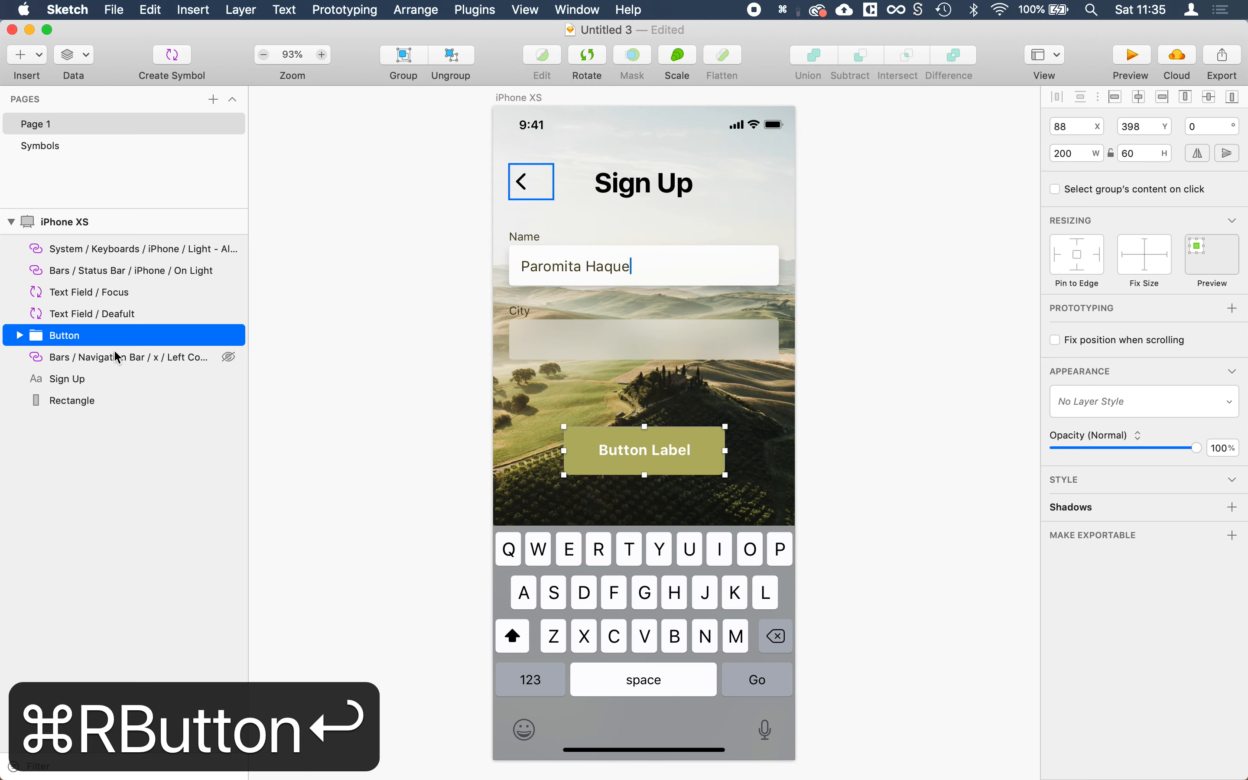
Move the back-button navigation bar and Sign Up title layers directly below the status bar in the layer order.
left_click(114, 358)
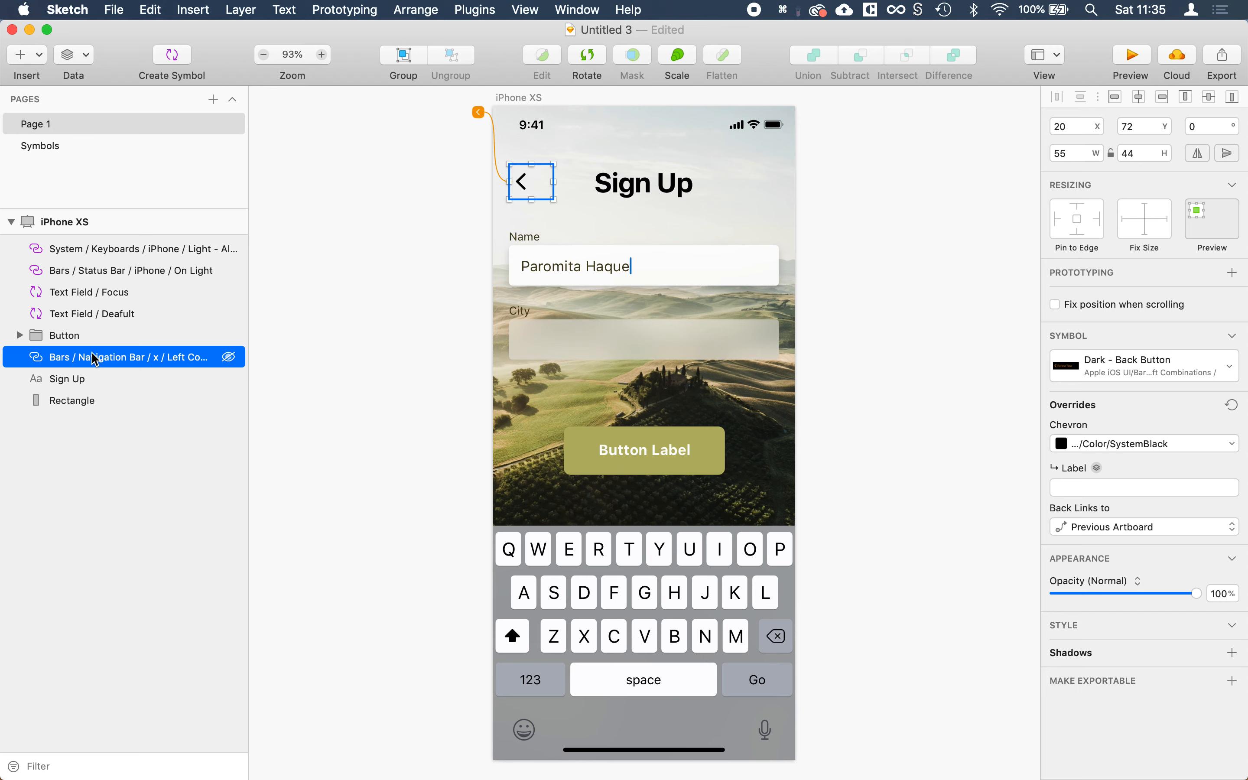
left_click(74, 380, "shift")
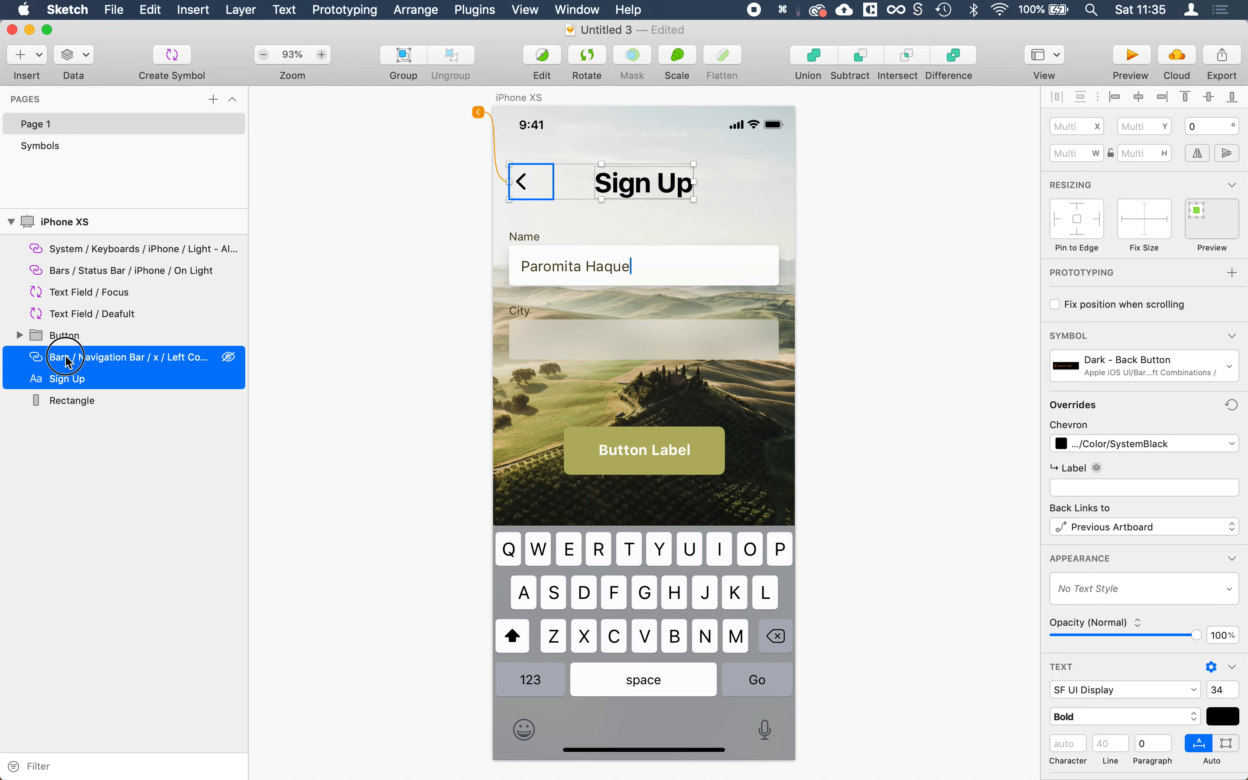
left_click_drag(82, 282, 83, 284)
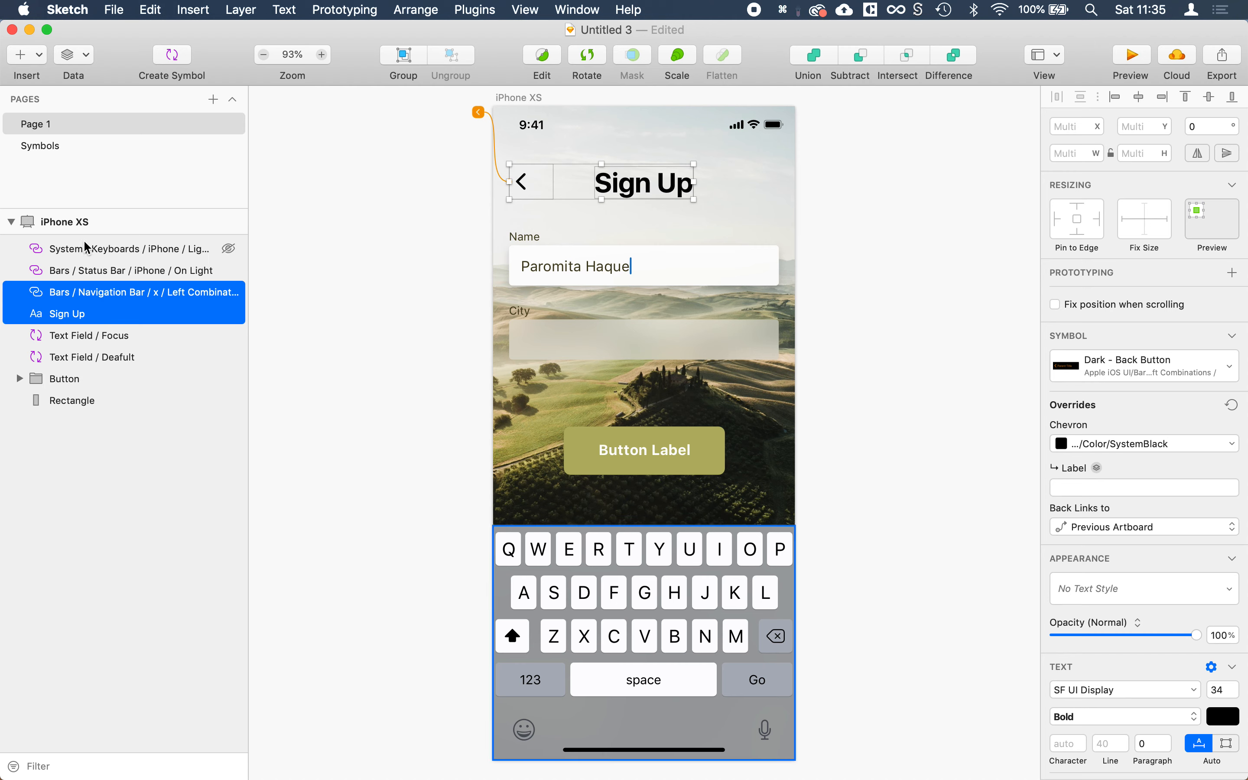
Examine the artboard's layers one by one, from the keyboard down to the Button group, to check their order and names.
left_click(84, 251)
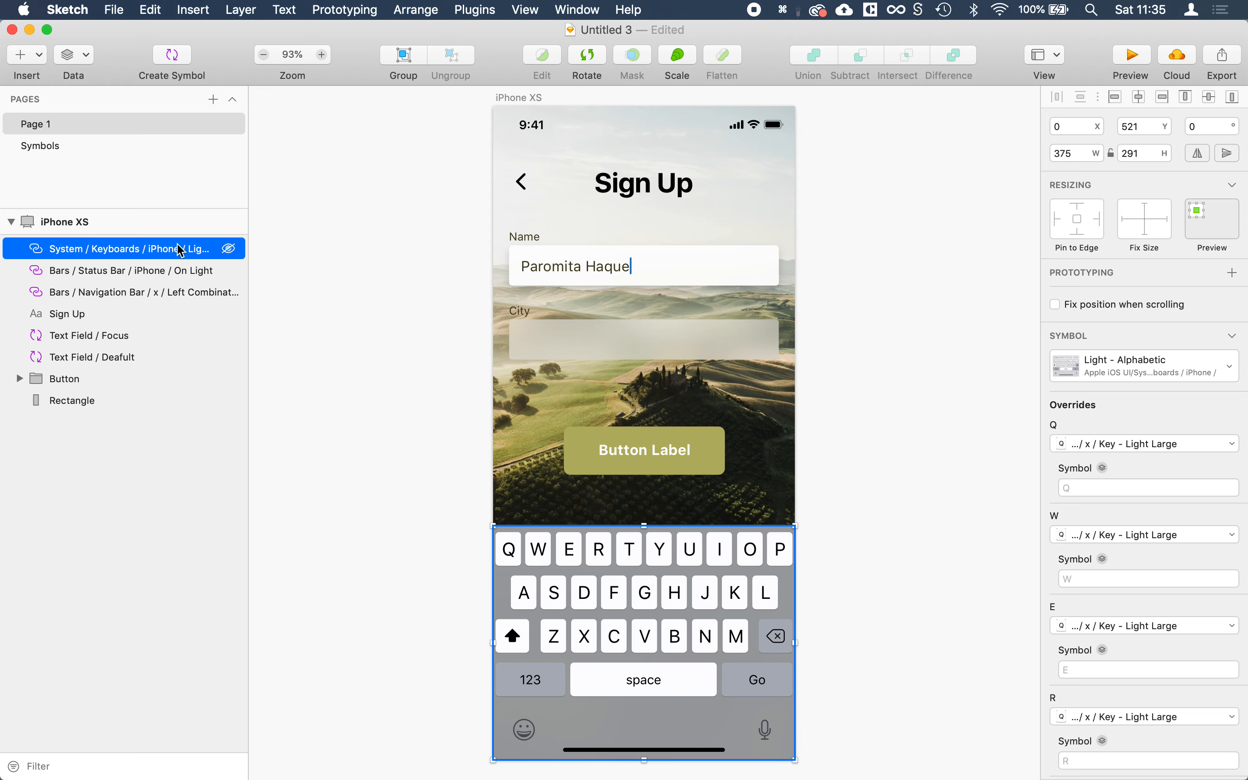
left_click(122, 271)
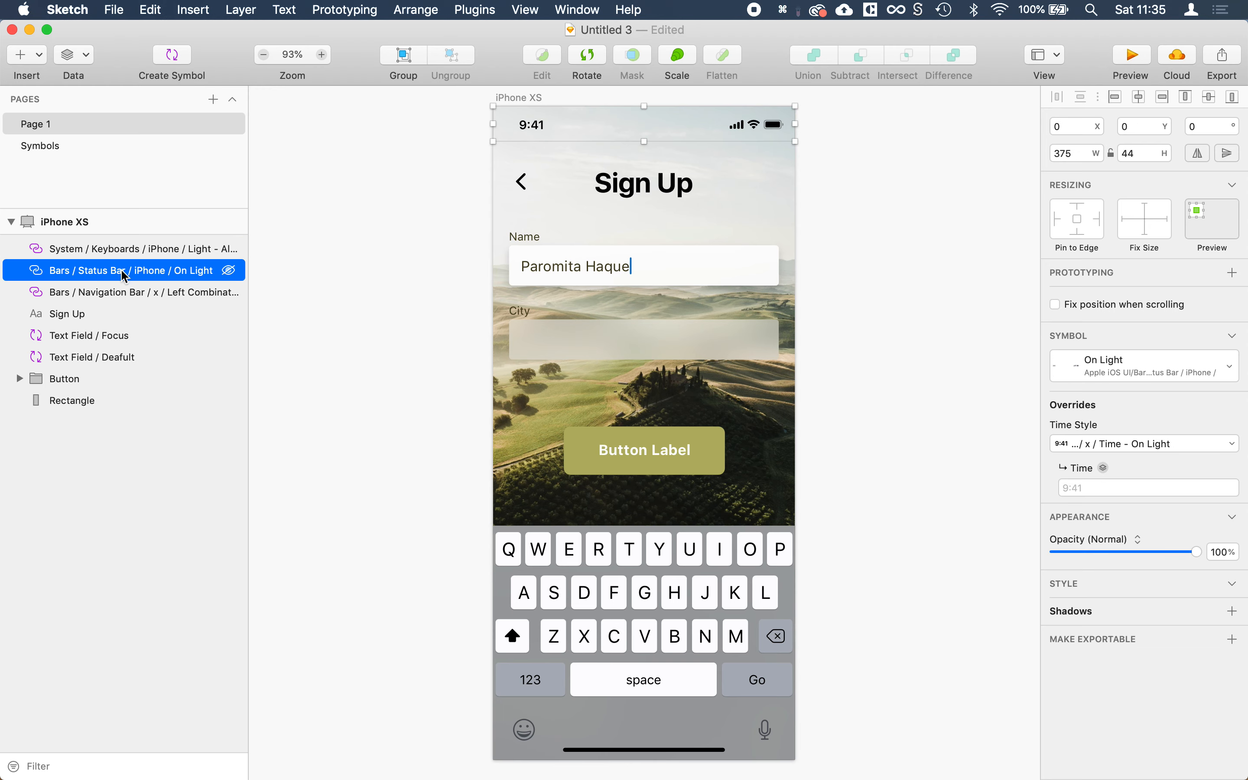
left_click(98, 293)
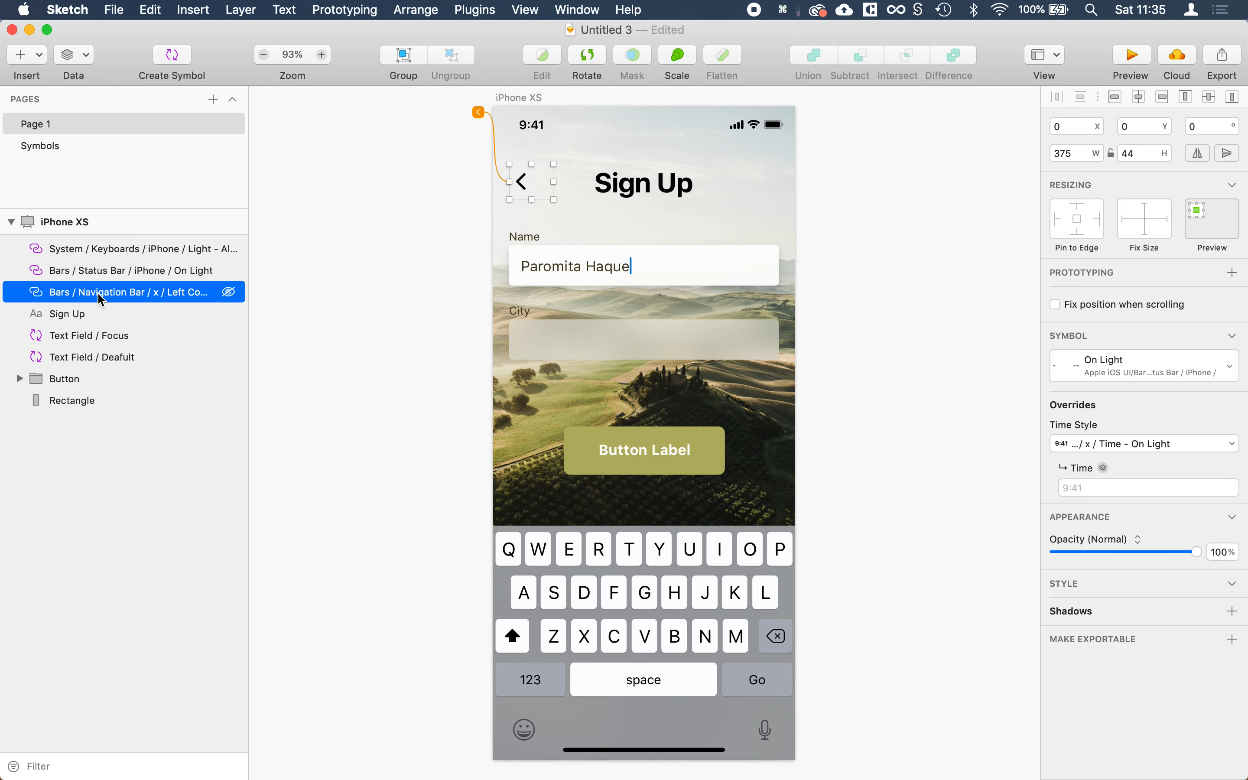
left_click(86, 319)
left_click(79, 337)
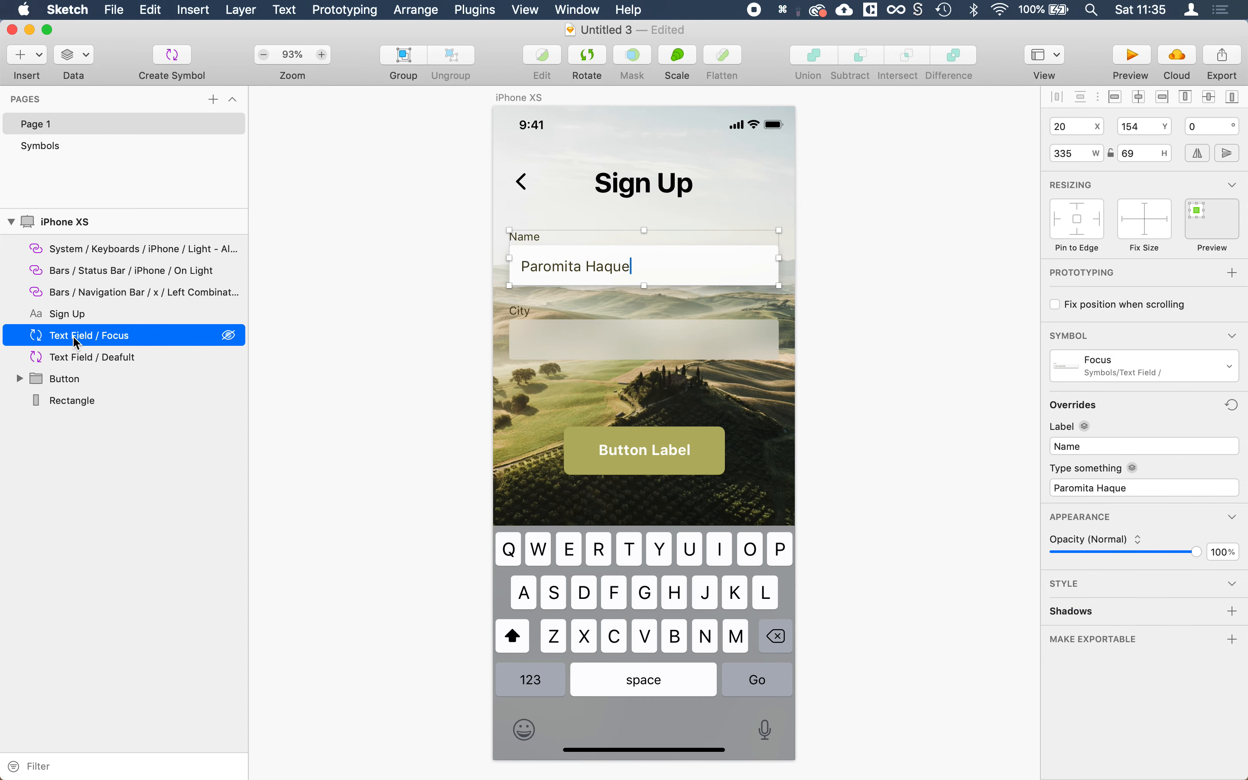
left_click(76, 358)
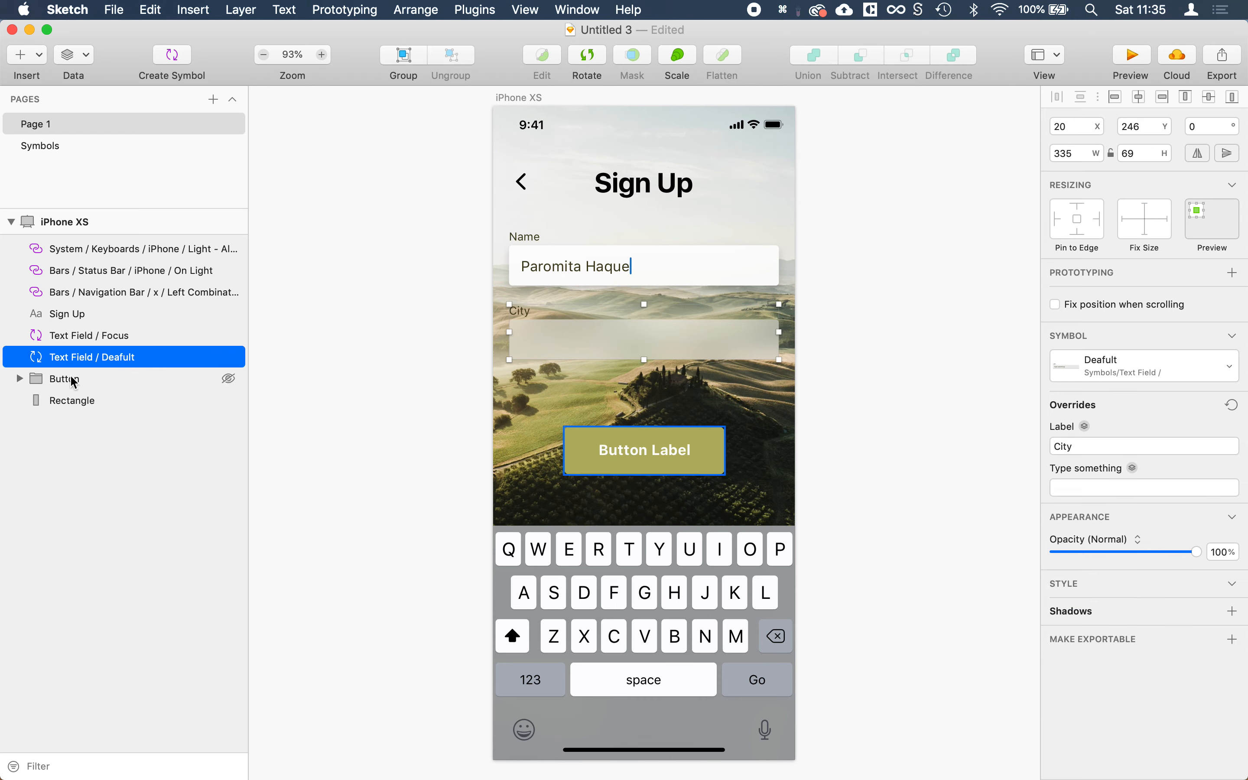
left_click(74, 380)
Rename the background Rectangle layer as BG.
left_click(86, 407)
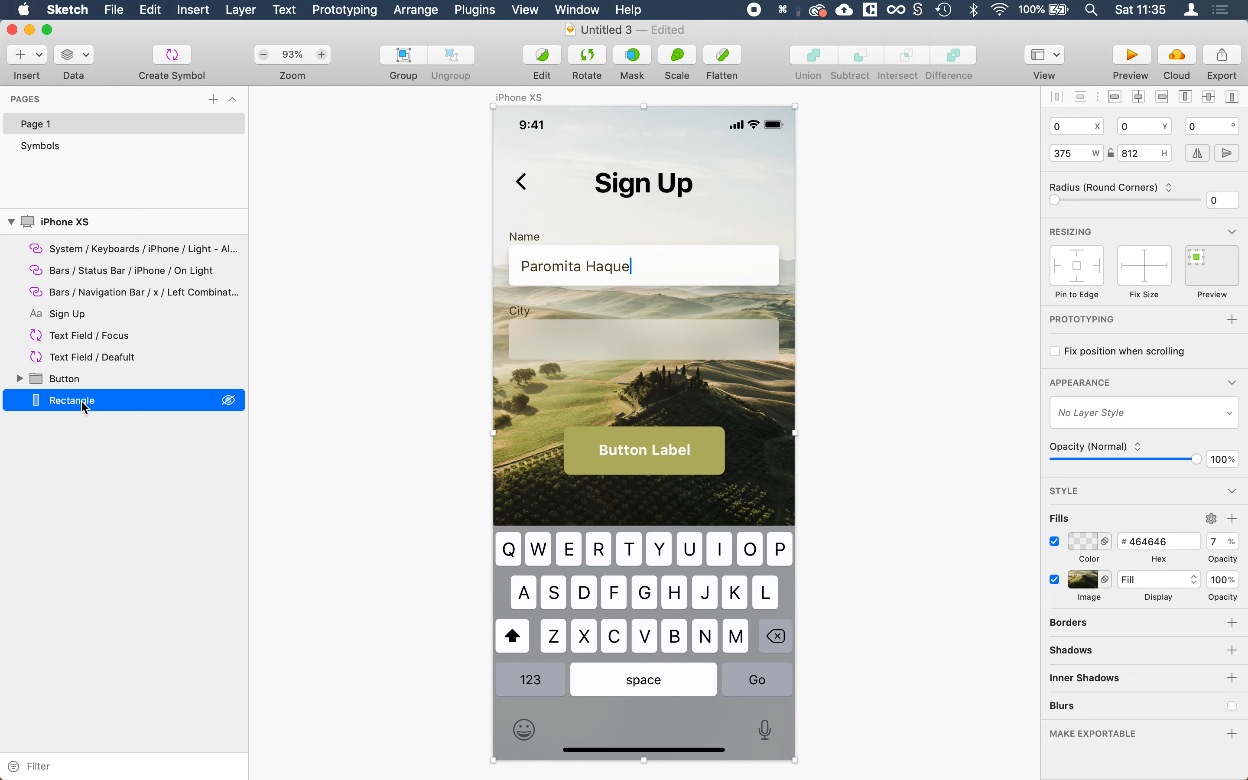
key("cmd+r")
type("BG")
key("Return")
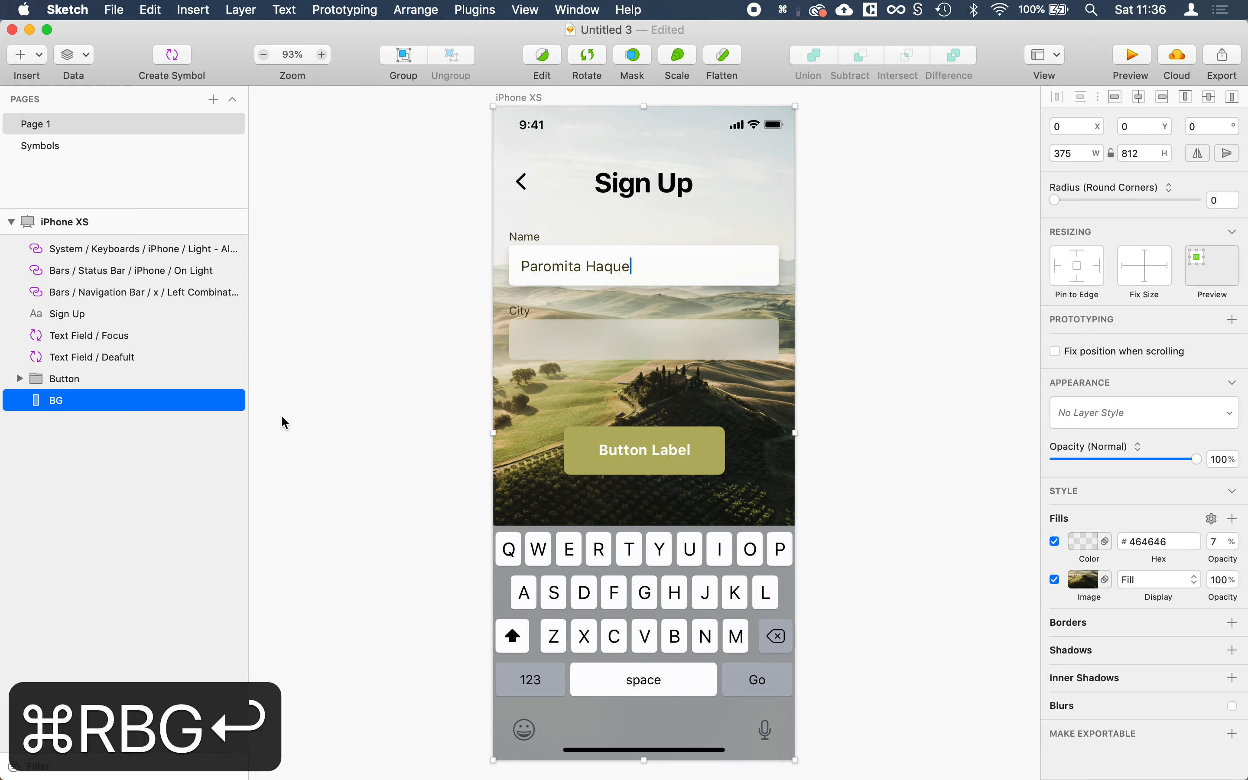
left_click(407, 489)
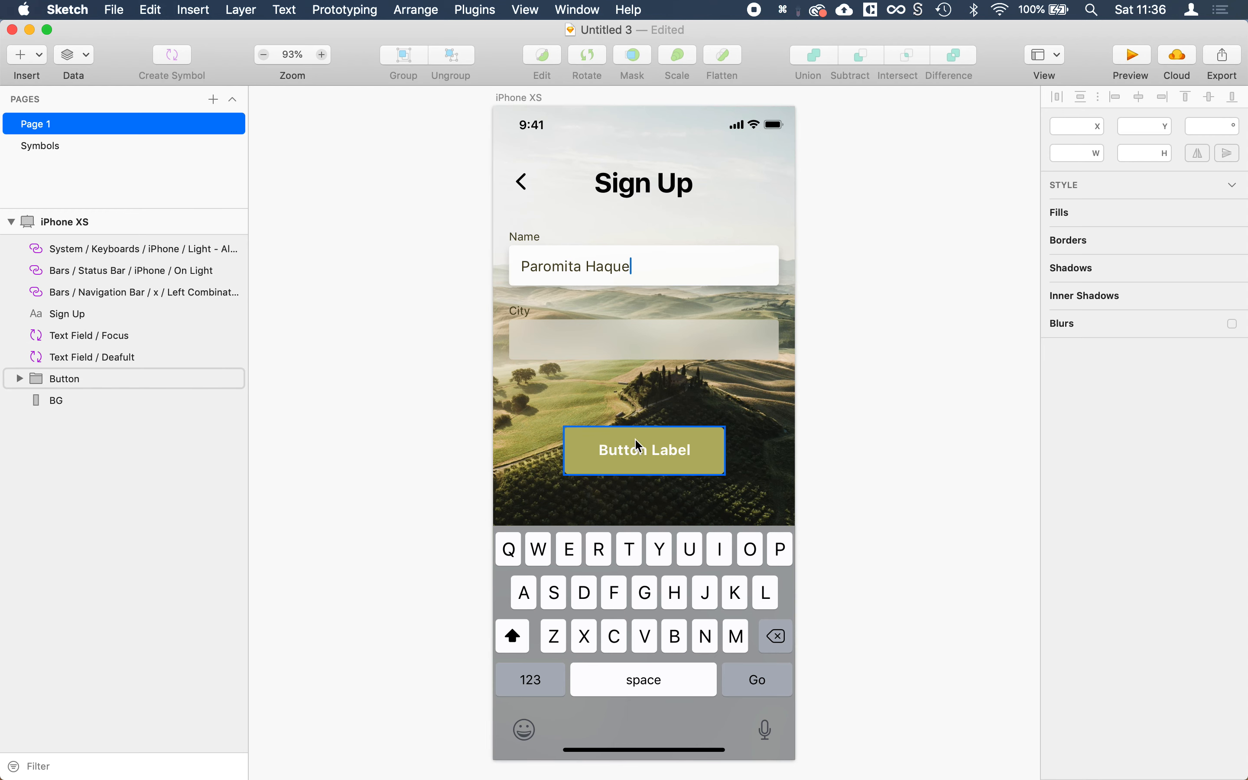
Create a symbol named "Button / Ready" from the Button group, sending it to the Symbols page.
left_click(653, 452)
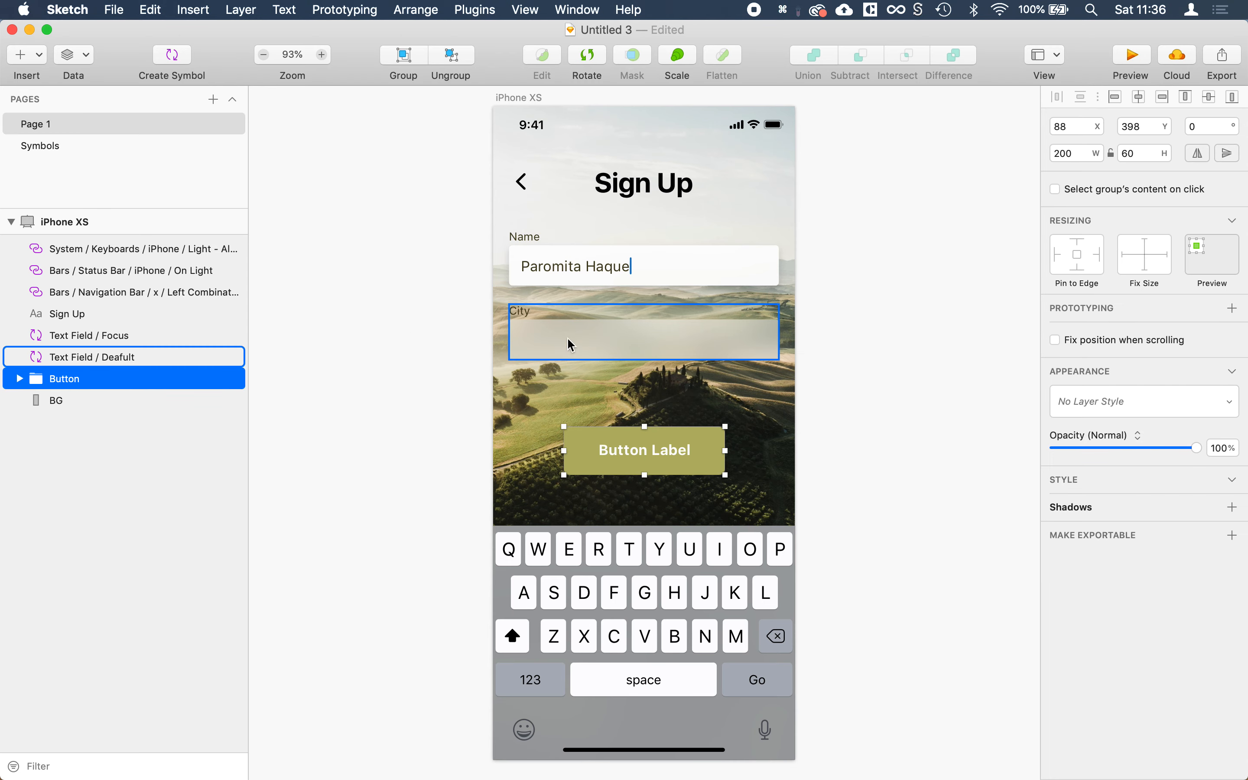
left_click(173, 55)
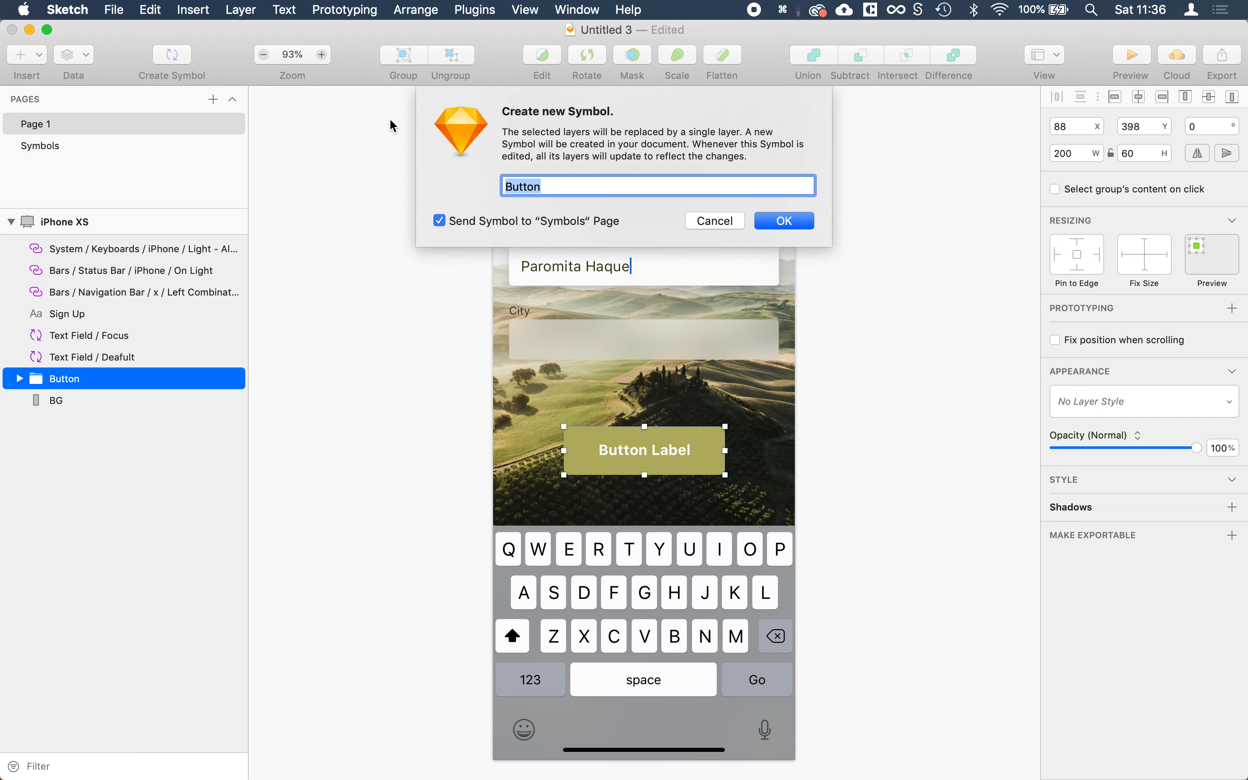
key("Right")
type("/ ")
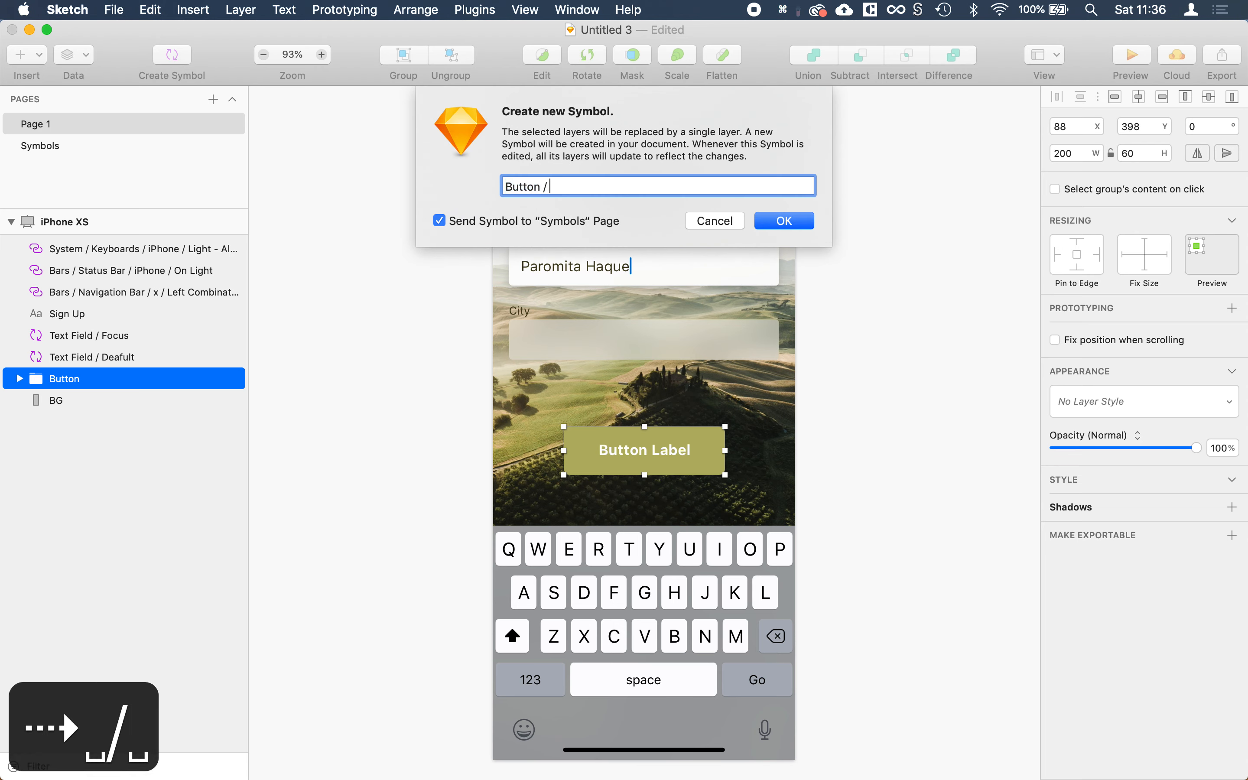
type("Ready")
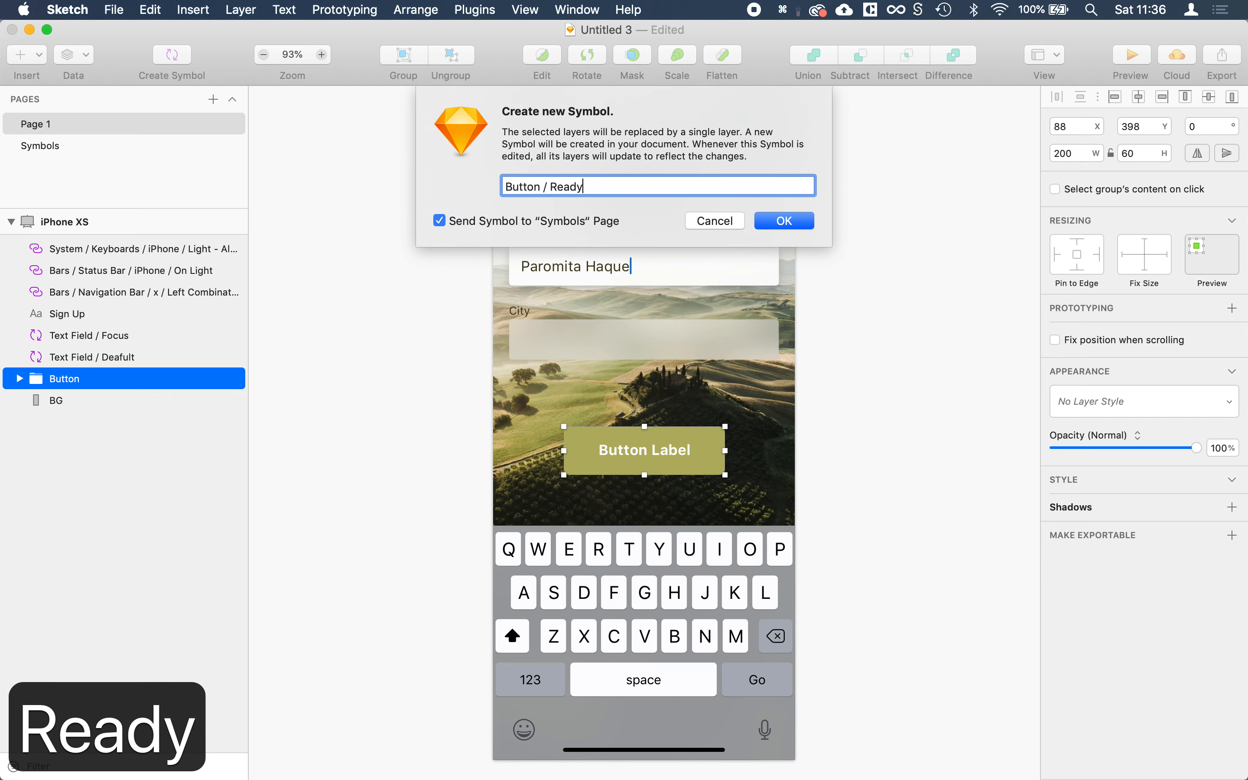
key("Return")
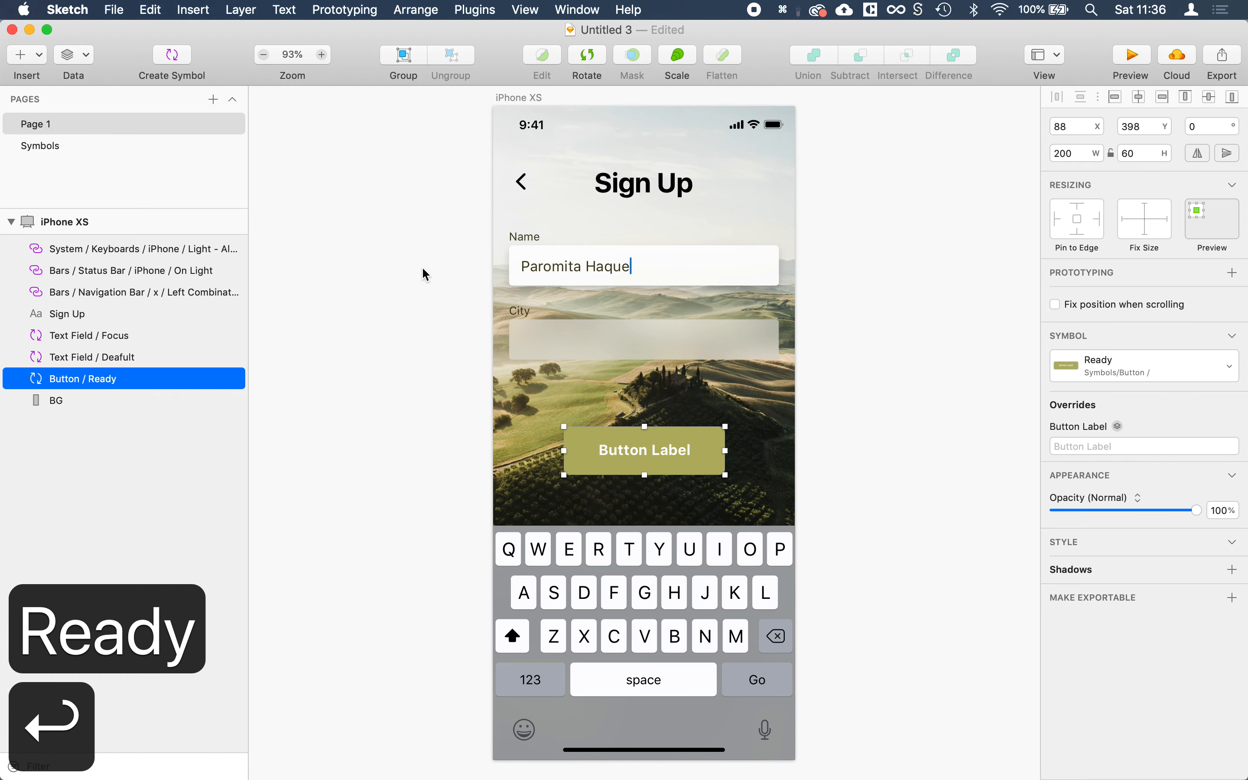
Open the Button / Ready symbol's master and duplicate it on the Symbols page.
double_click(629, 453)
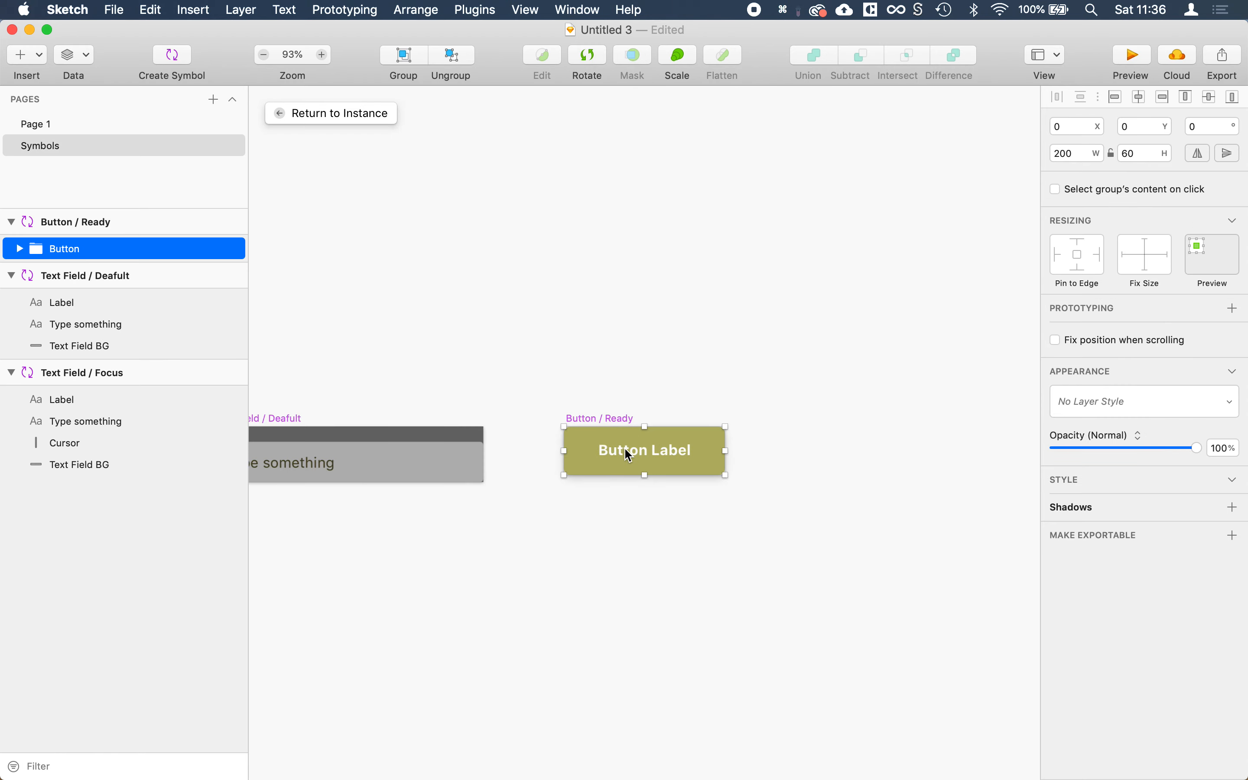
left_click(561, 369)
scroll(560, 369, "down", 4)
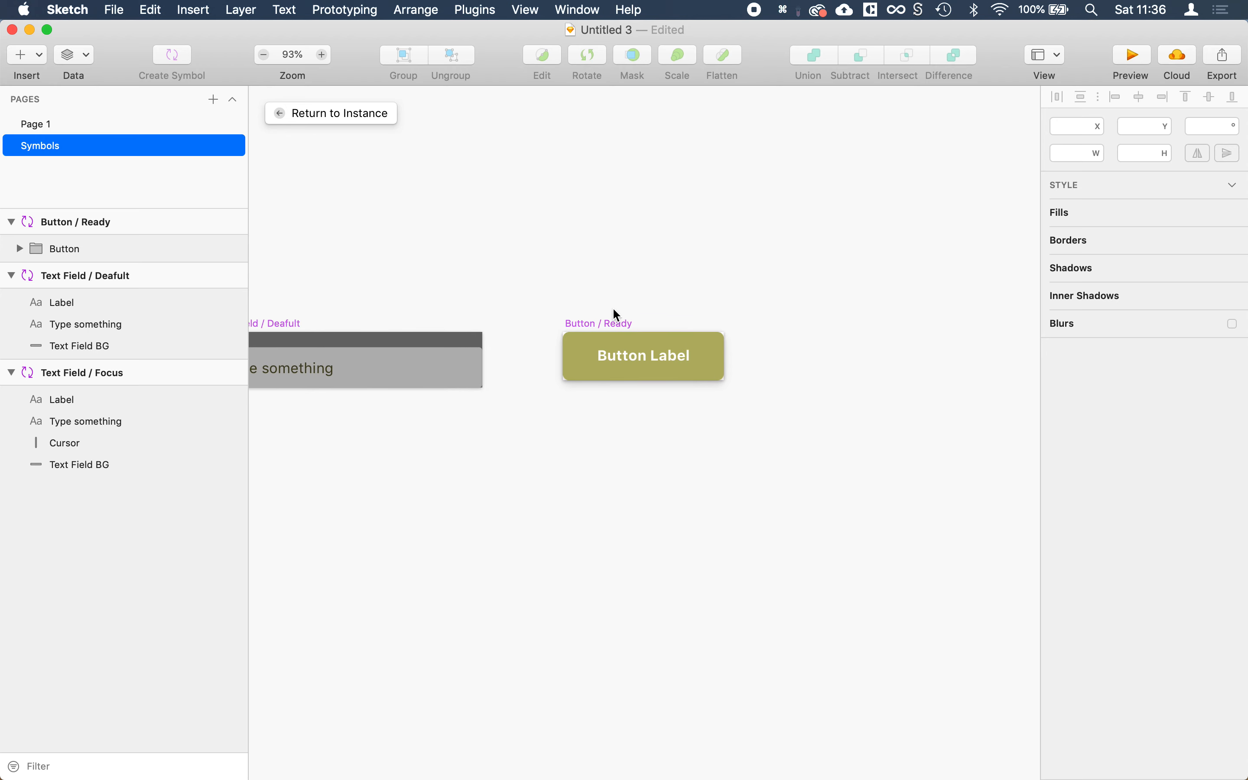
left_click(580, 323)
key("super+d")
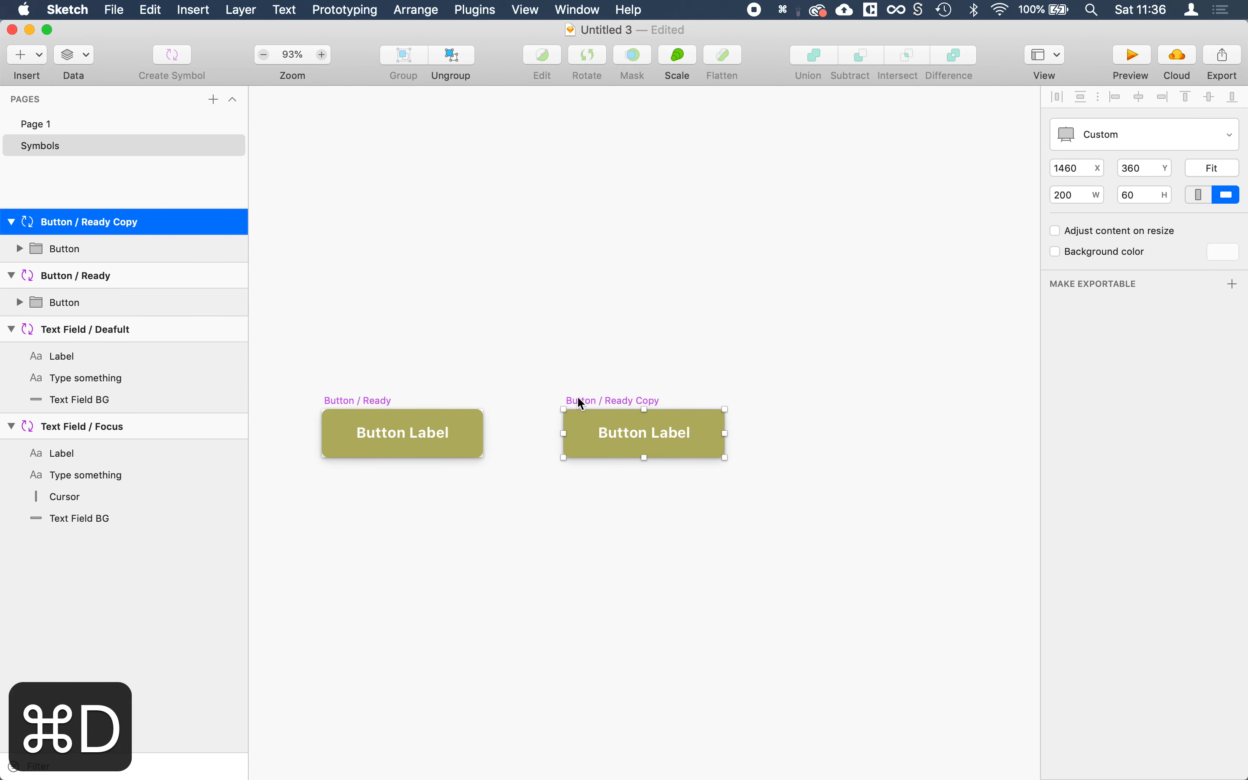
Rename the duplicated button symbol as "Button / Disabled".
key("super+r")
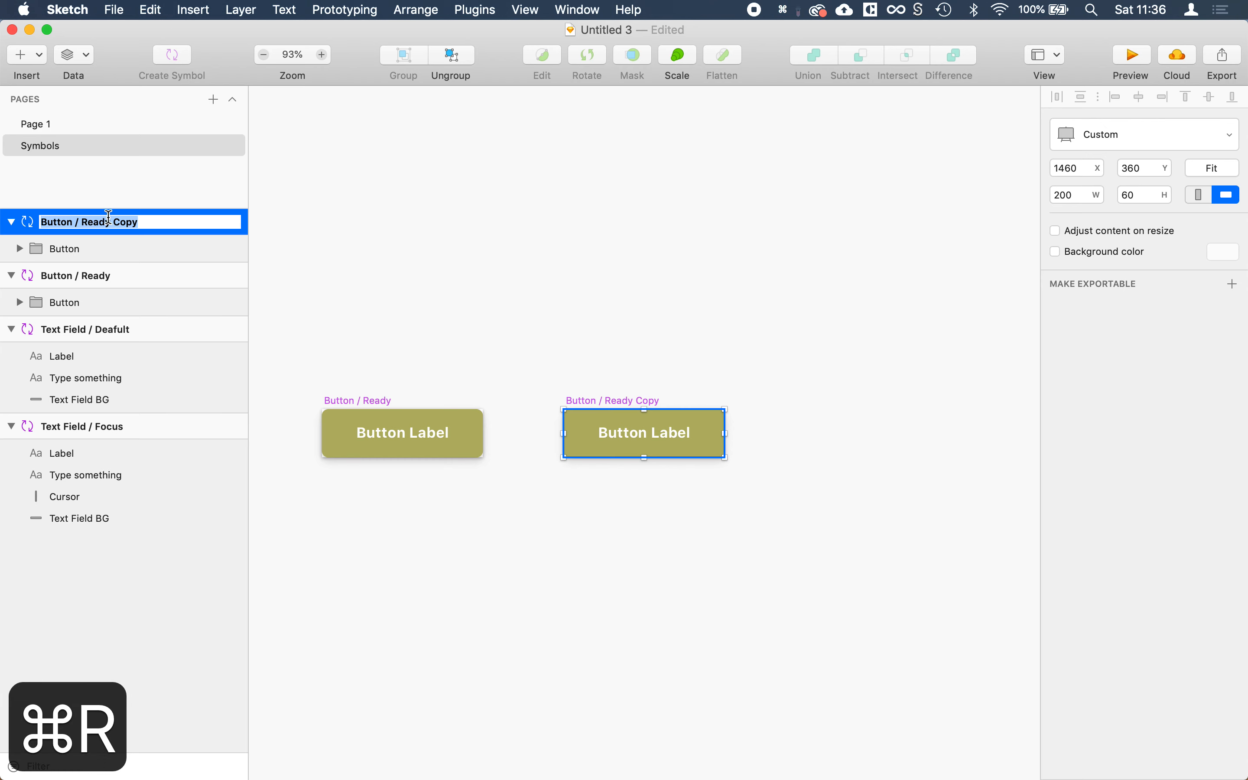
left_click_drag(81, 222, 217, 220)
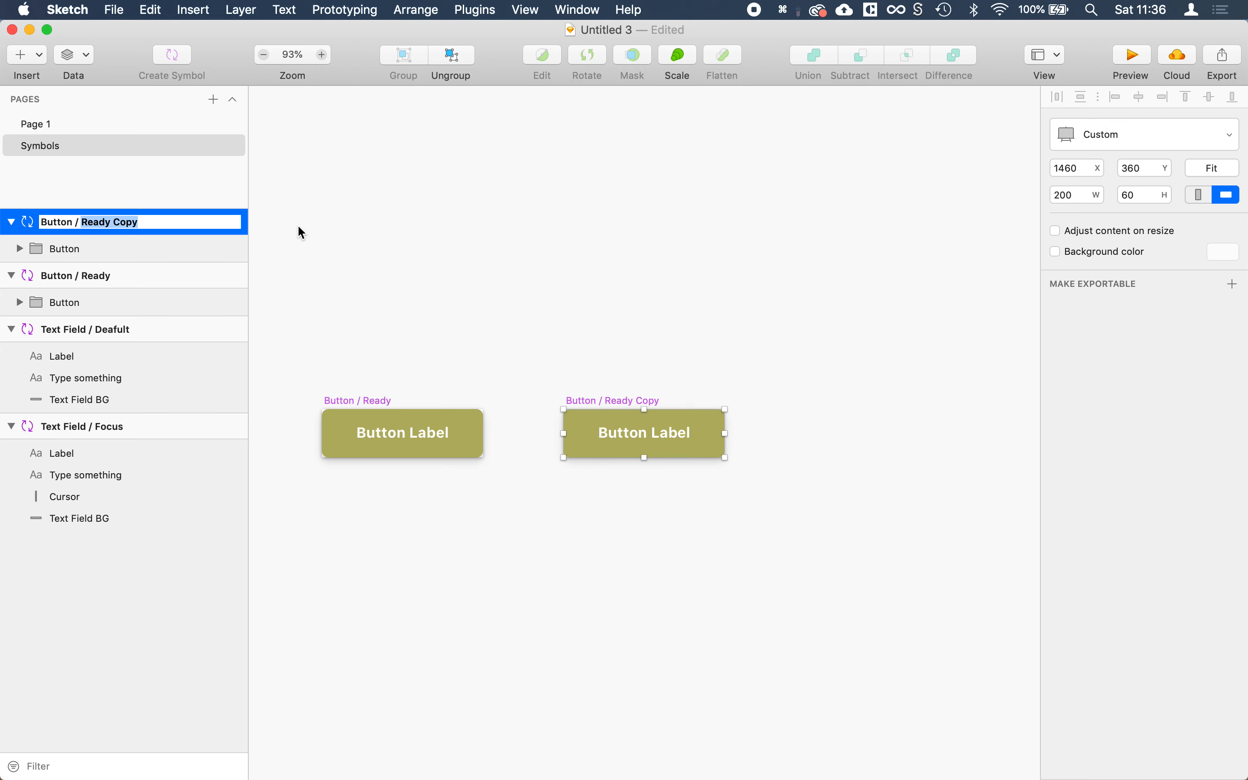
type("Defau")
key("BackSpace")
key("BackSpace")
key("BackSpace")
key("BackSpace")
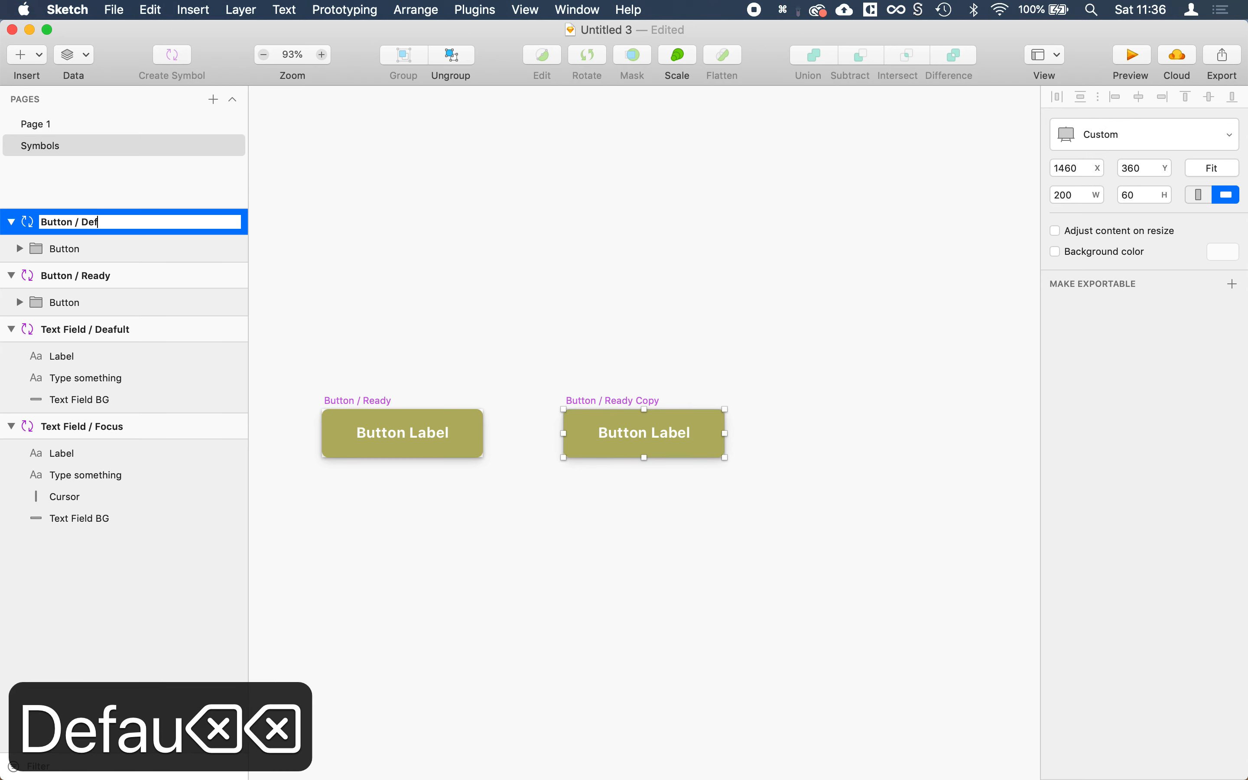
type("isabled")
key("Return")
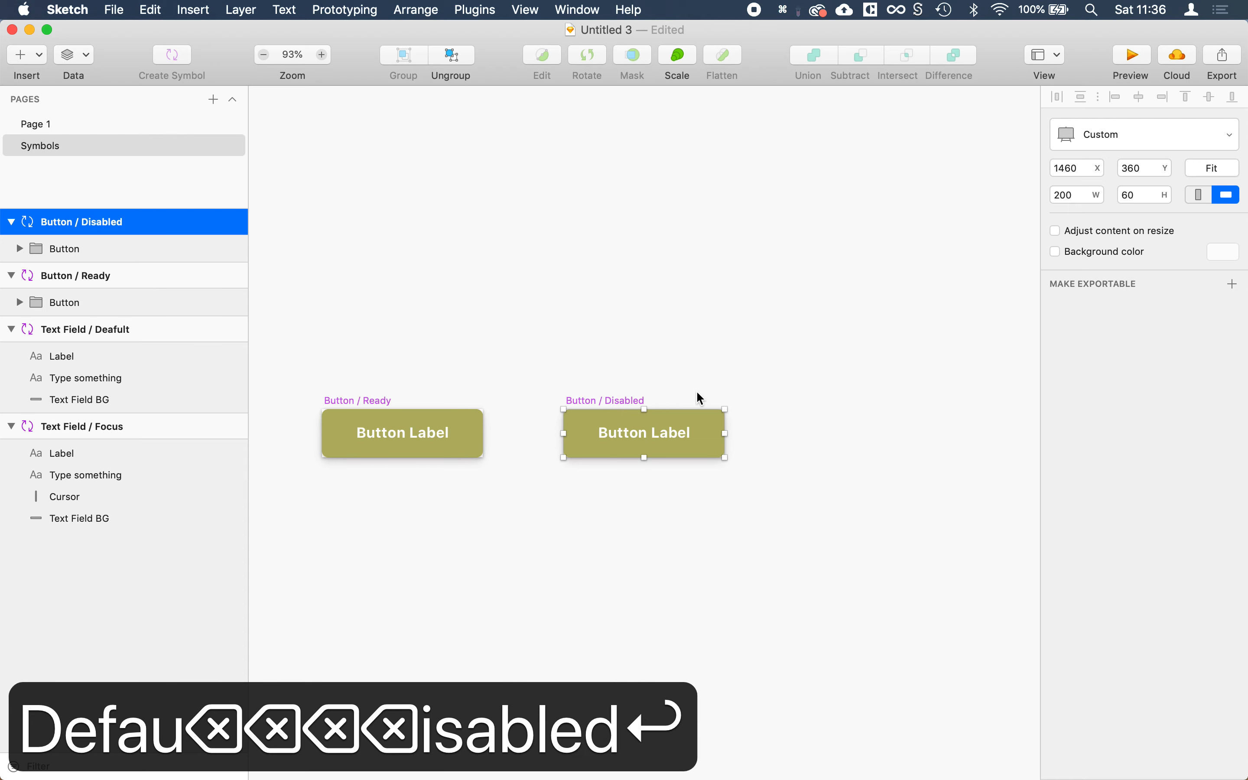
Set the fill opacity of the Button / Disabled symbol's rectangle to 50%.
left_click(685, 361)
double_click(715, 450)
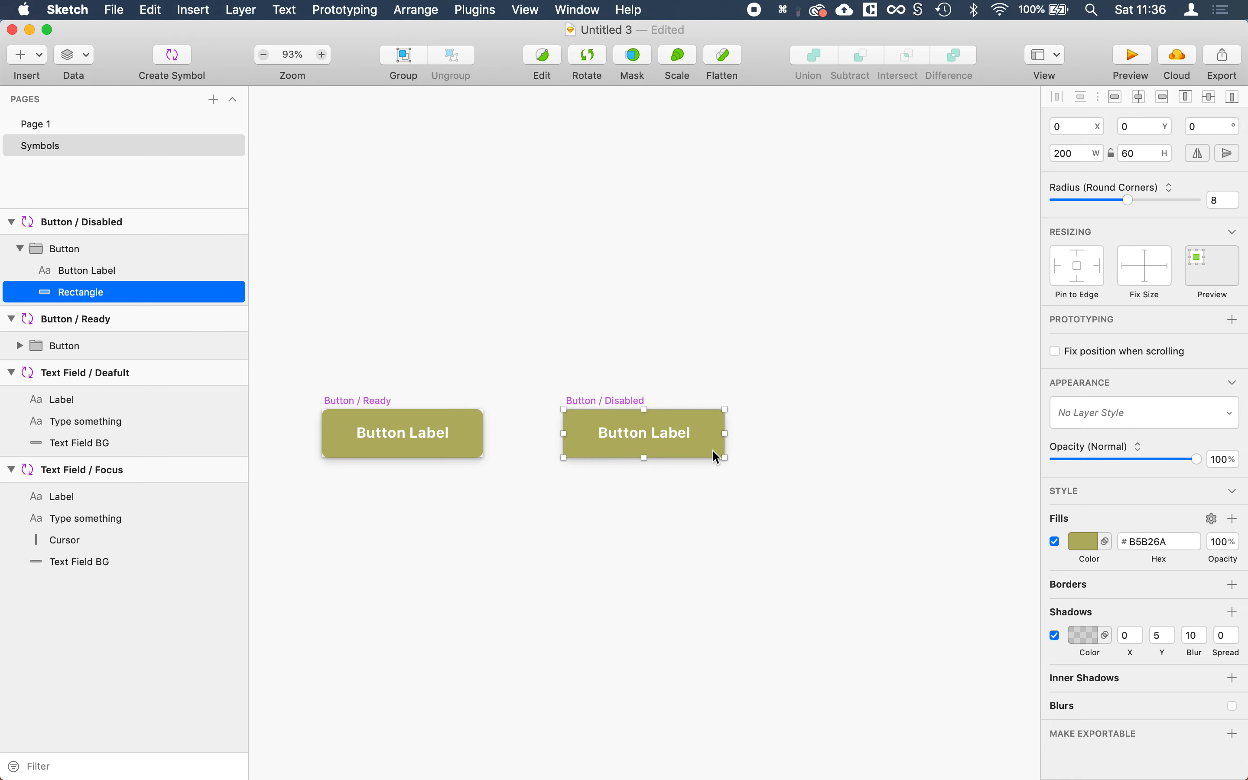
left_click(1221, 541)
type("50")
key("Return")
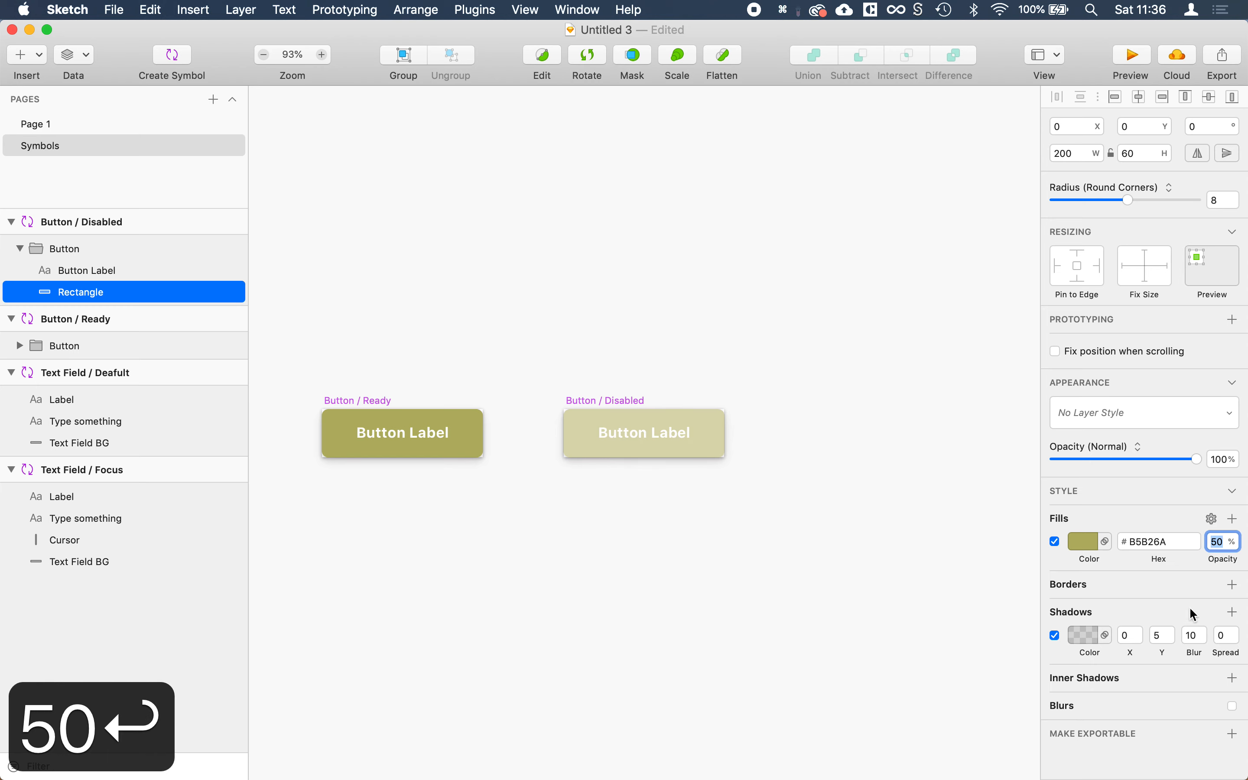
Apply a Background Blur to the Button / Disabled symbol's rectangle.
left_click(1100, 703)
left_click(1086, 722)
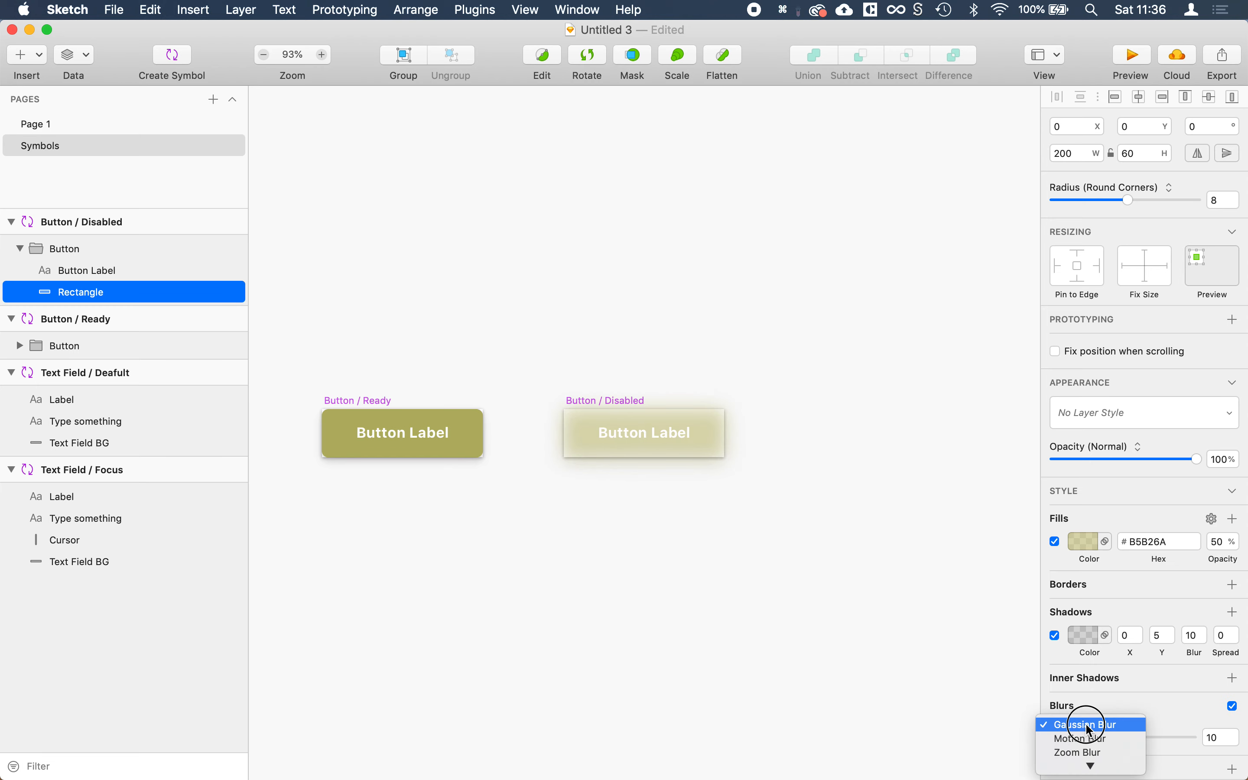
left_click(1085, 765)
left_click(785, 507)
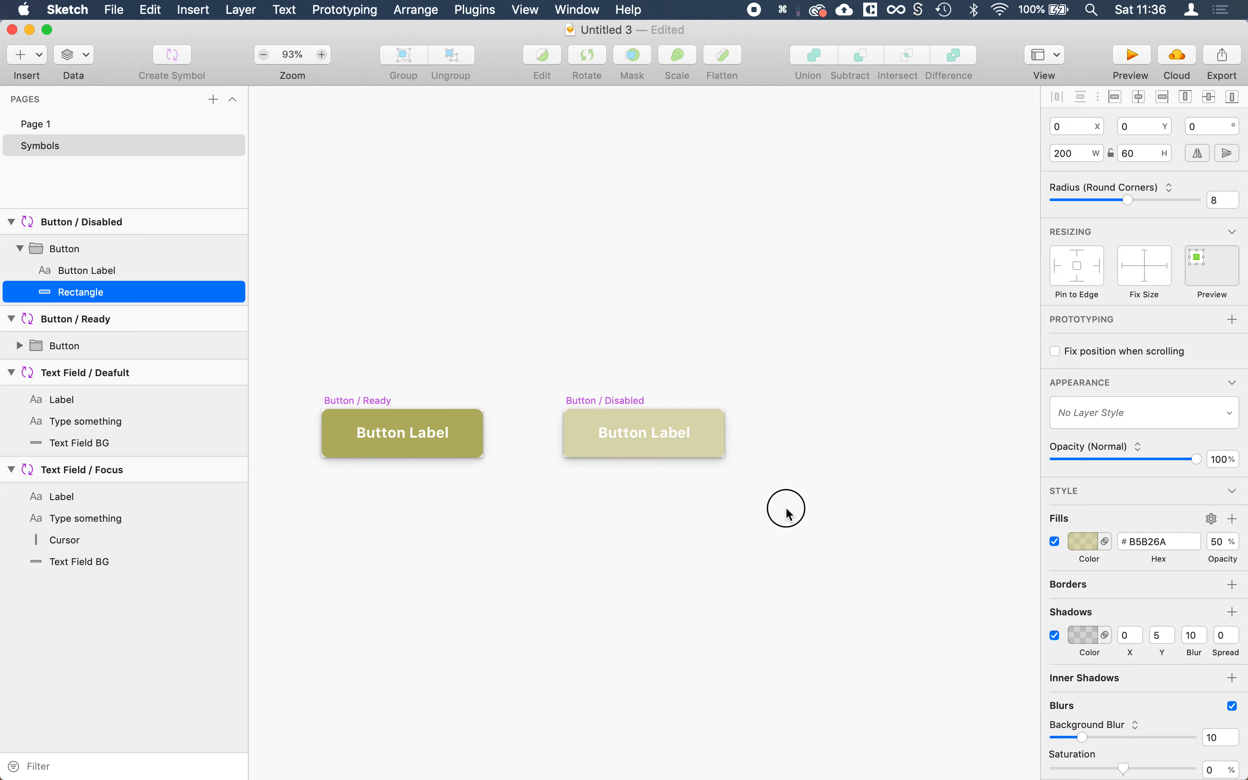
Set the opacity of the Button Label text in the Button / Disabled symbol to 30%.
left_click(650, 438)
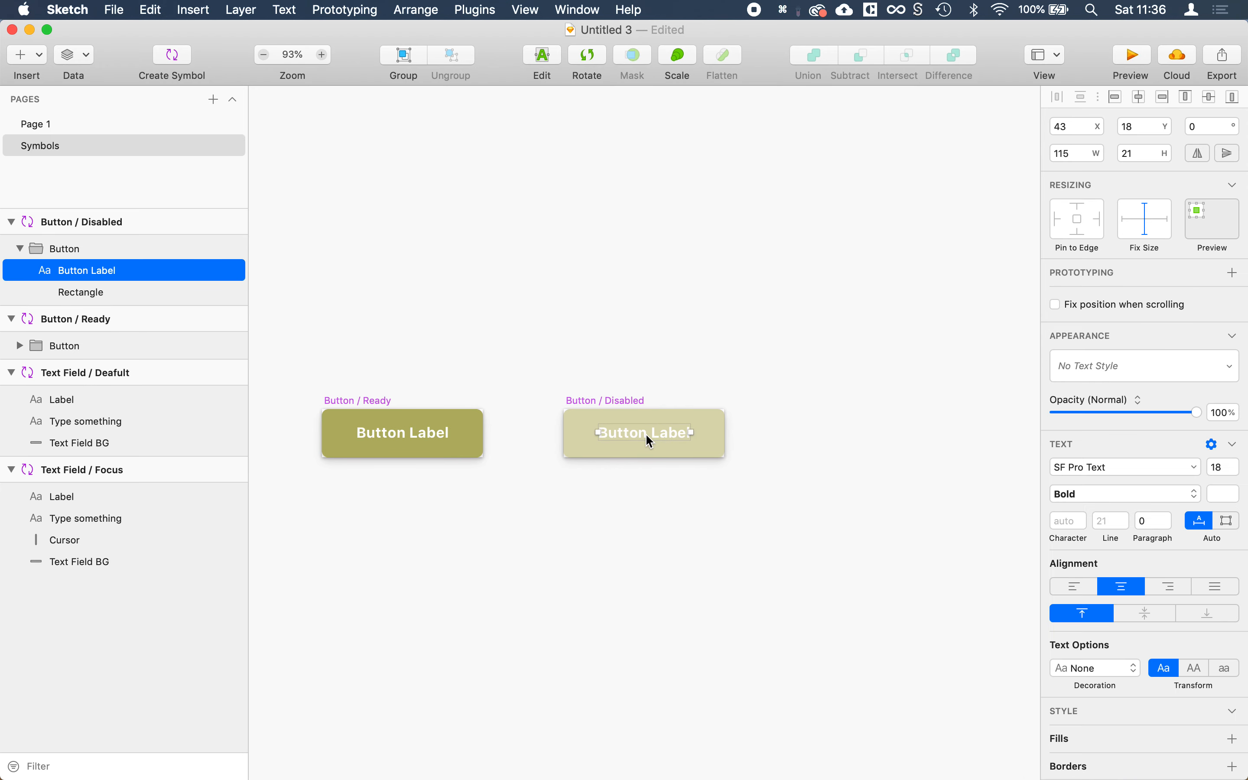
key("5")
key("3")
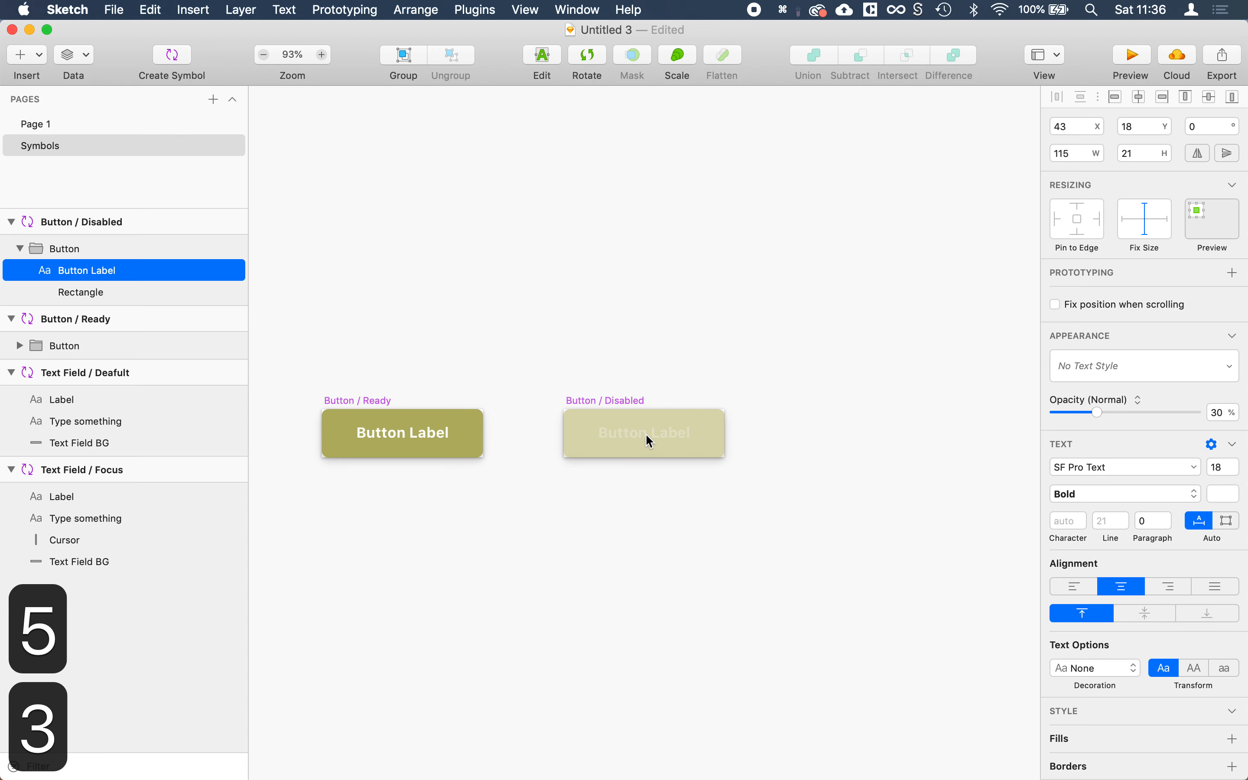
left_click(345, 297)
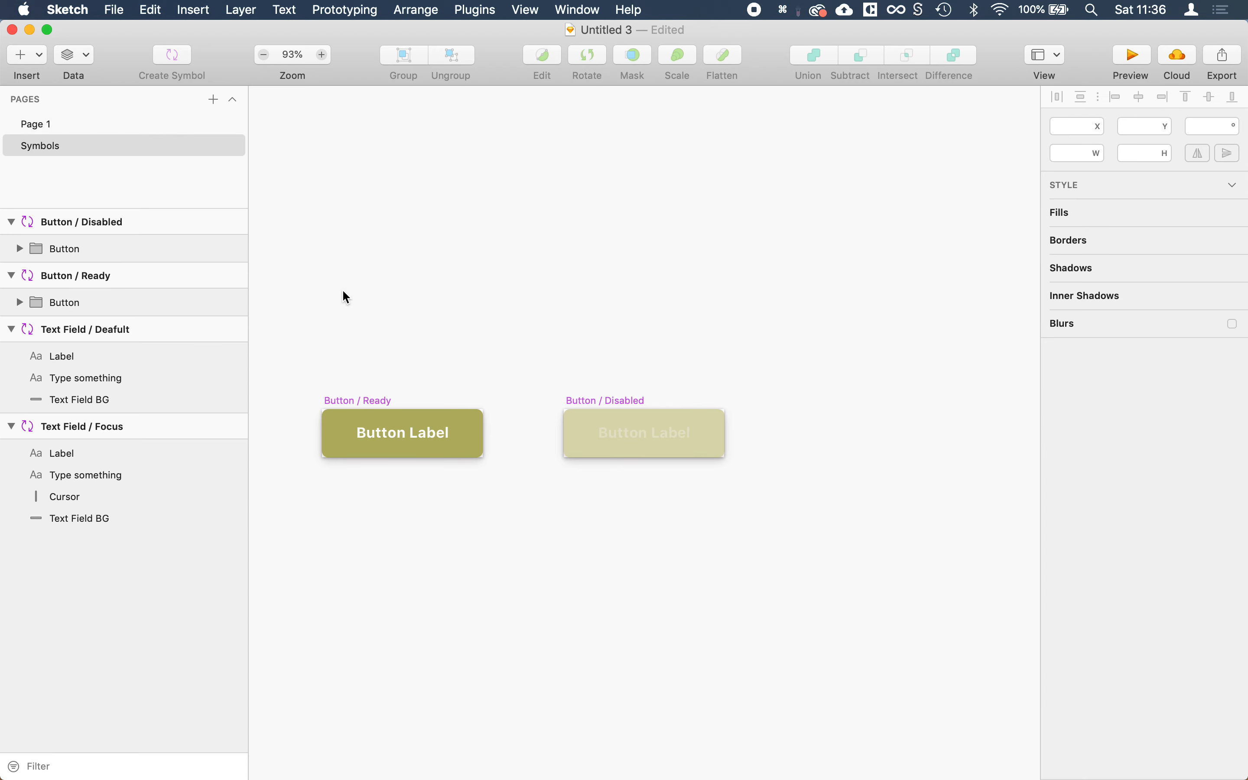
Insert the document symbol Button / Disabled on Page 1's iPhone XS artboard, between the City field and the existing button.
left_click(82, 119)
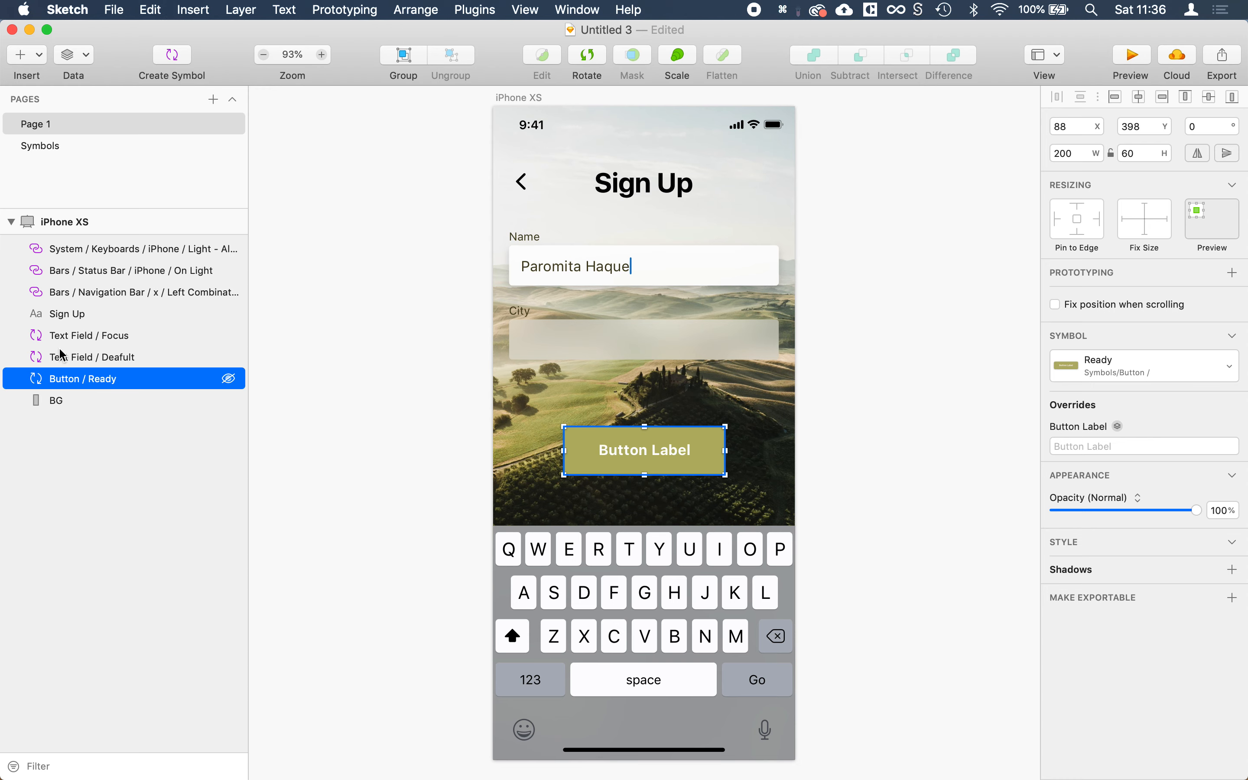
left_click(28, 57)
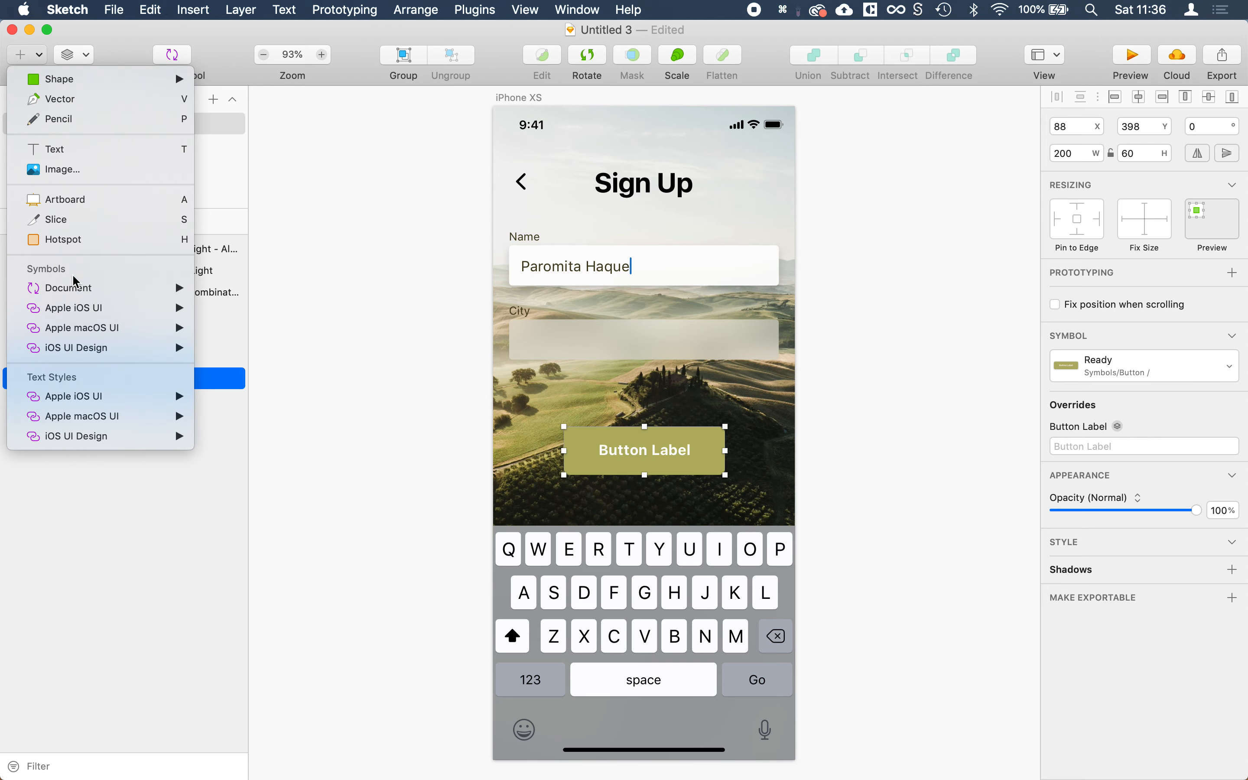
mouse_move(109, 287)
mouse_move(223, 298)
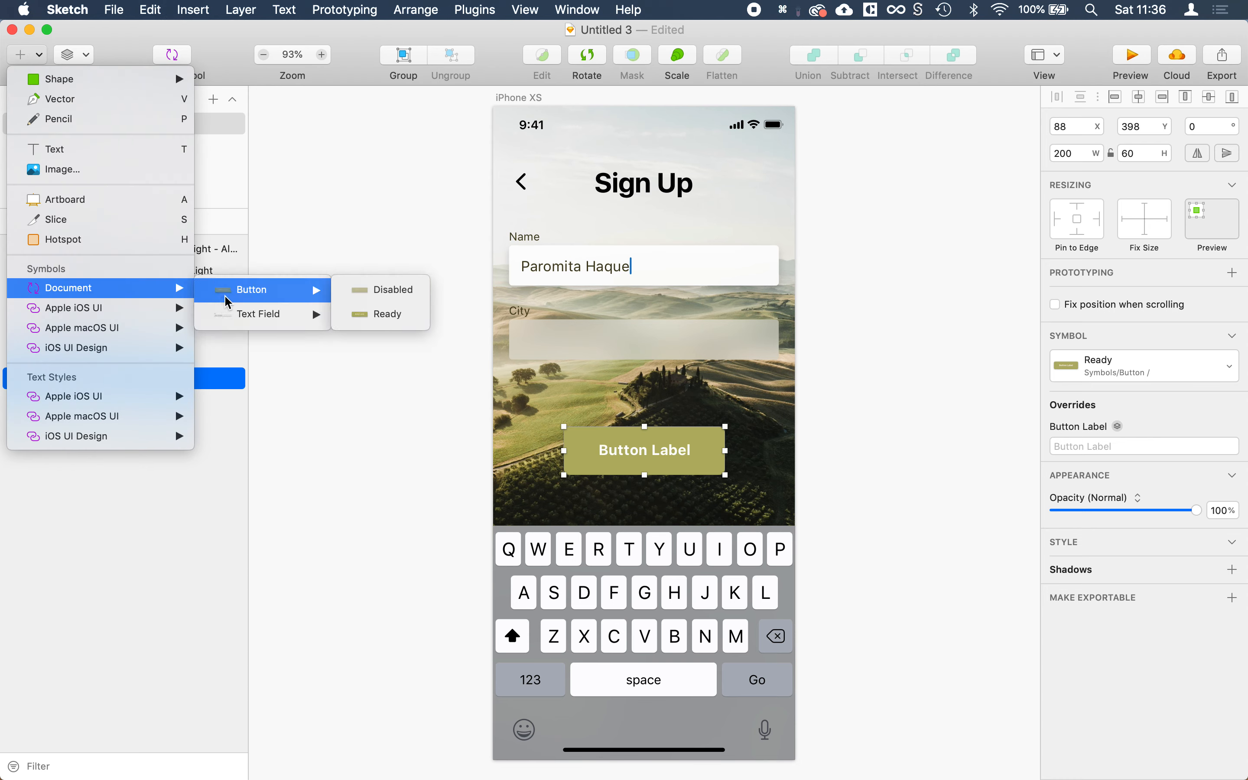
left_click(380, 297)
left_click(655, 402)
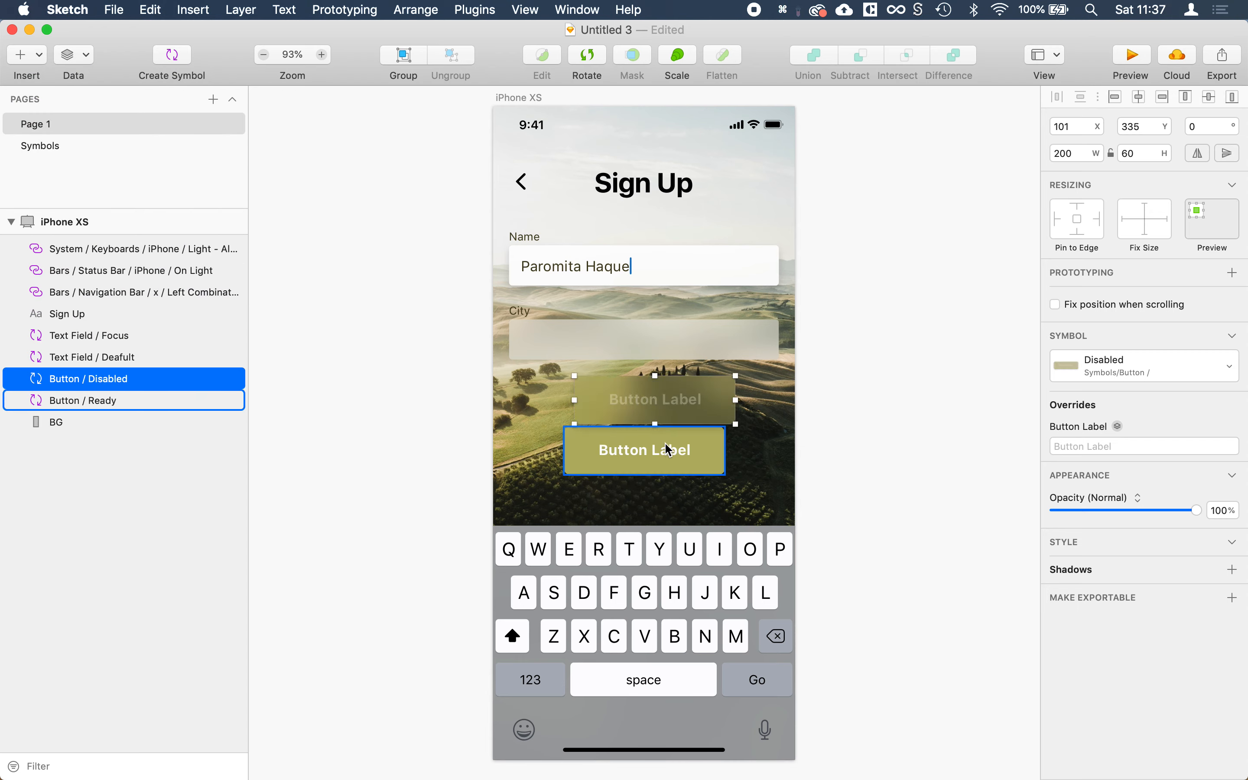
Delete the Button / Ready instance from the artboard and move the Button / Disabled instance into its place.
left_click(653, 466)
key("BackSpace")
left_click_drag(648, 400, 641, 445)
left_click(903, 446)
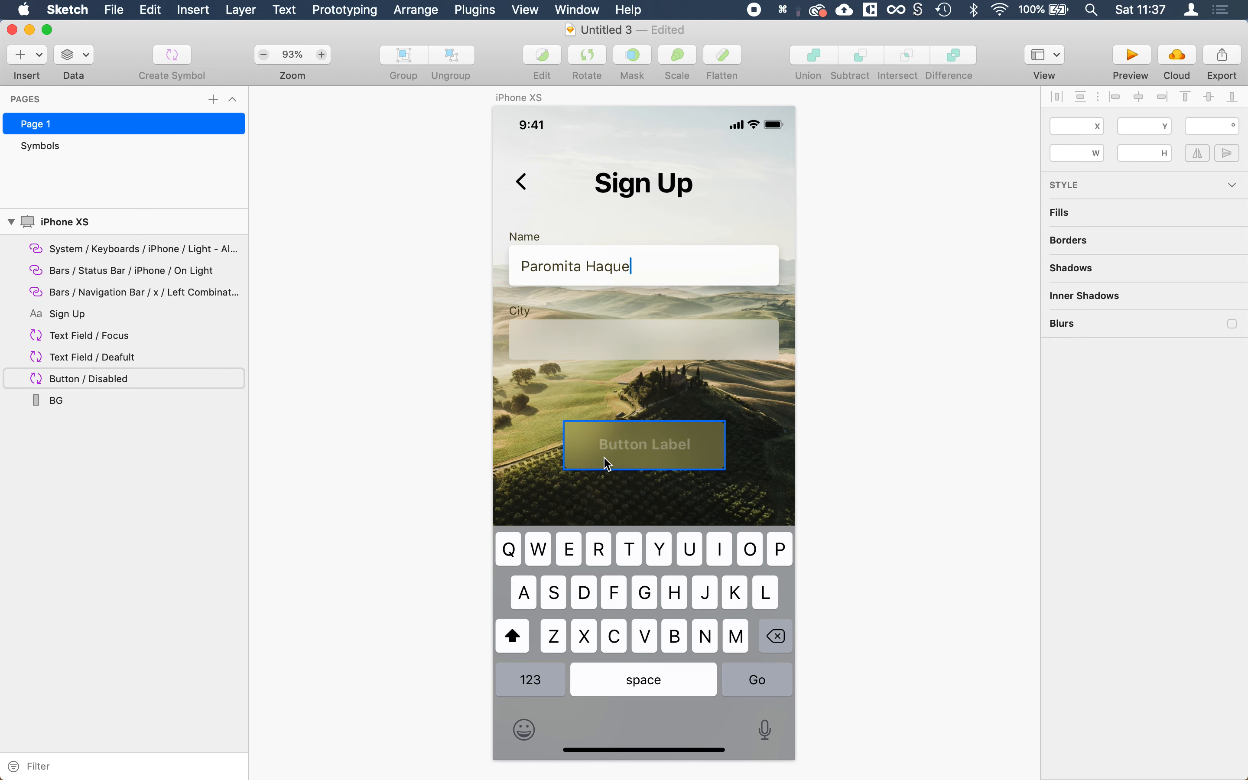
Remove the shadow from the rectangle in the Button / Disabled symbol and return to its instance on Page 1.
double_click(708, 471)
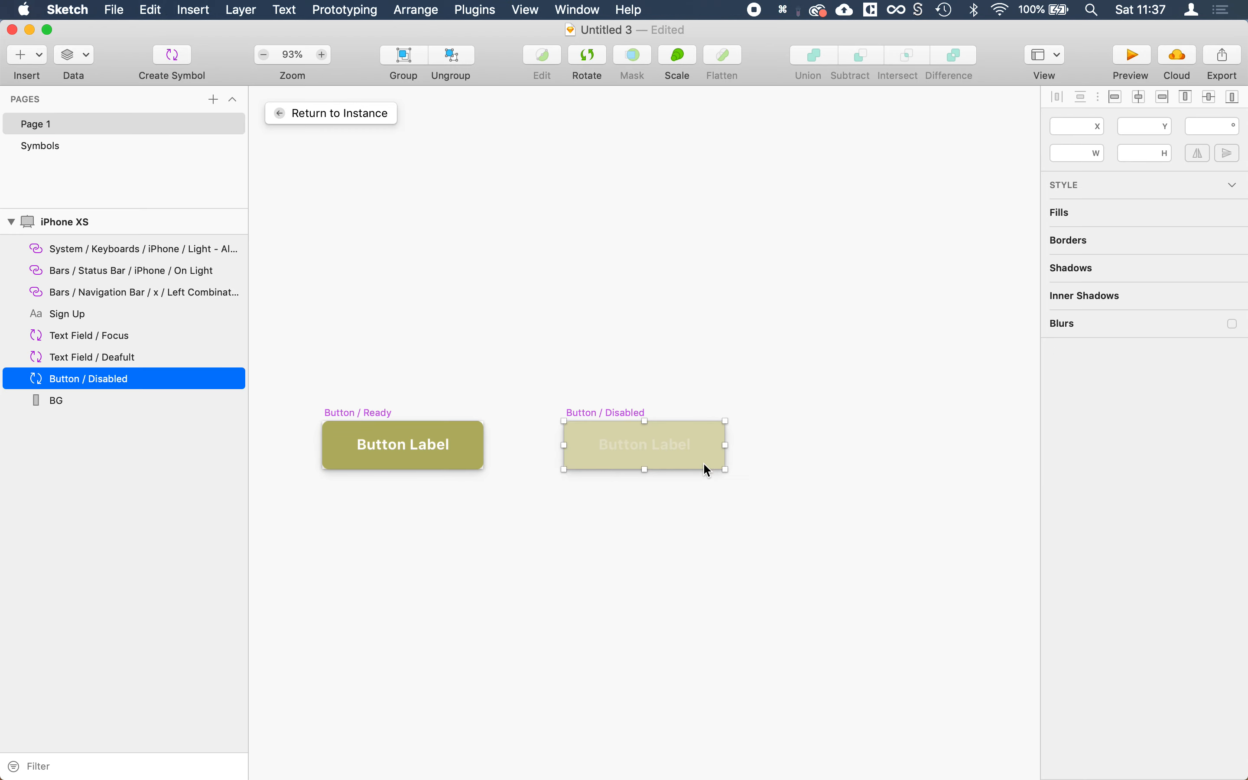
double_click(670, 461)
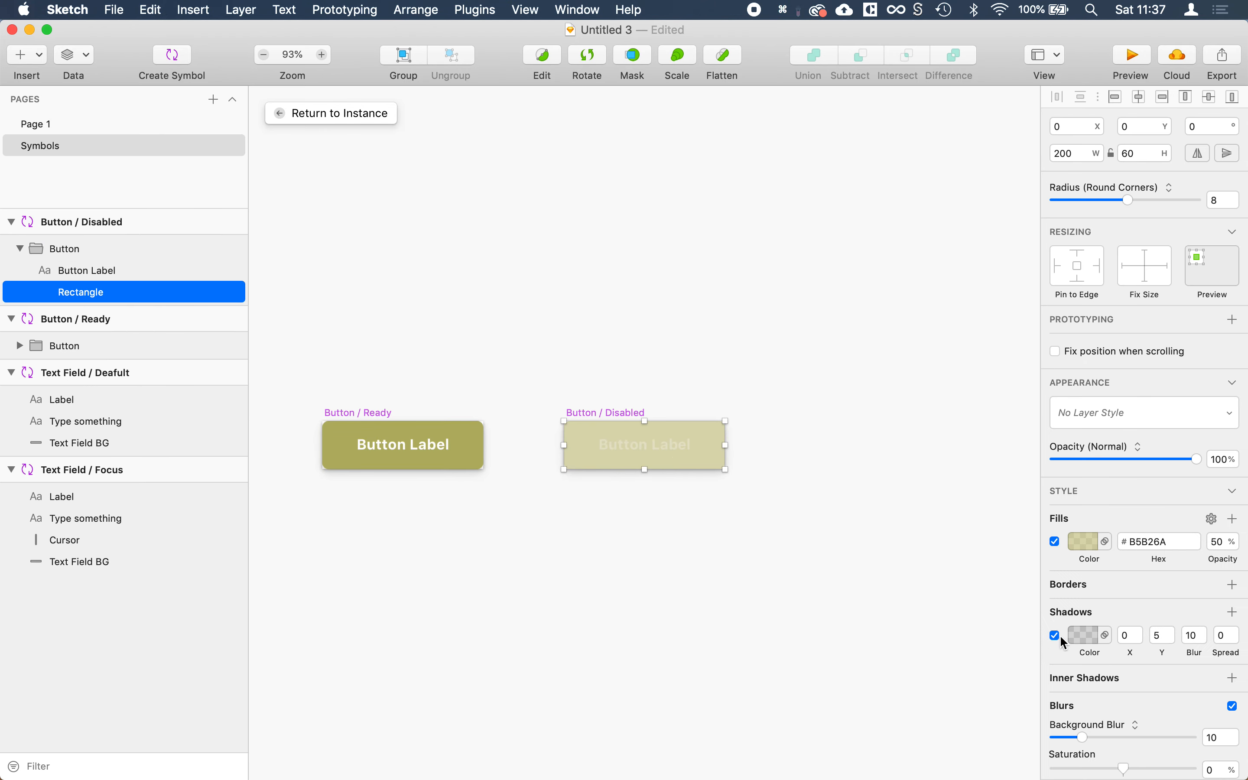
left_click(1056, 636)
left_click(1211, 613)
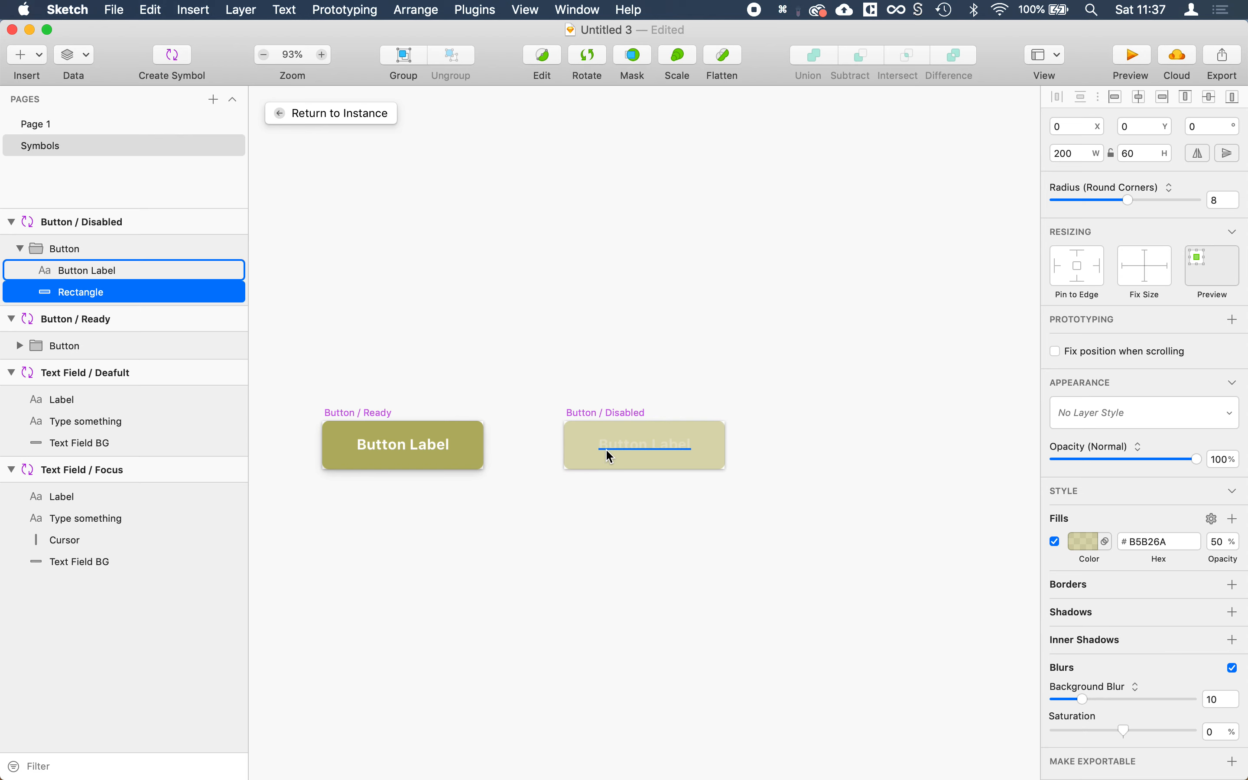
left_click(418, 233)
left_click(306, 113)
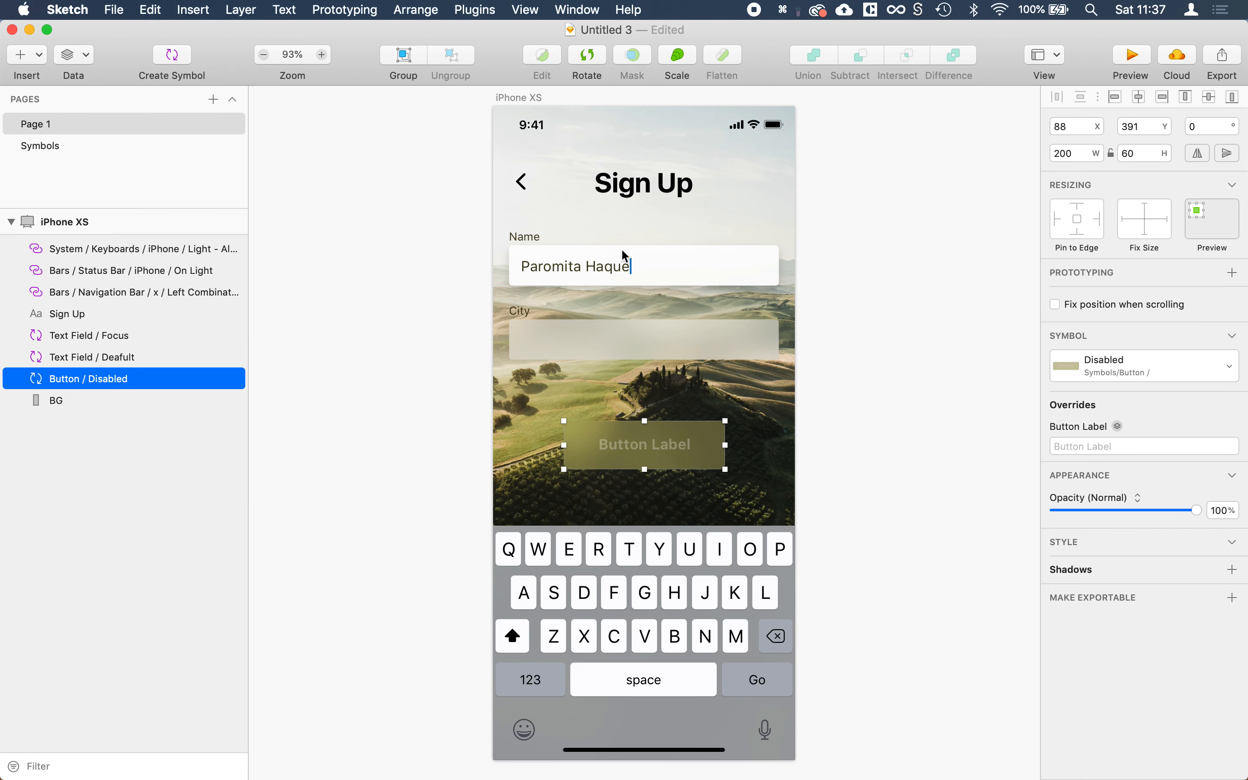
Try the Button / Ready symbol on the artboard's button instance and switch it back to Button / Disabled.
left_click(838, 394)
left_click(674, 464)
left_click(1126, 365)
left_click(1118, 413)
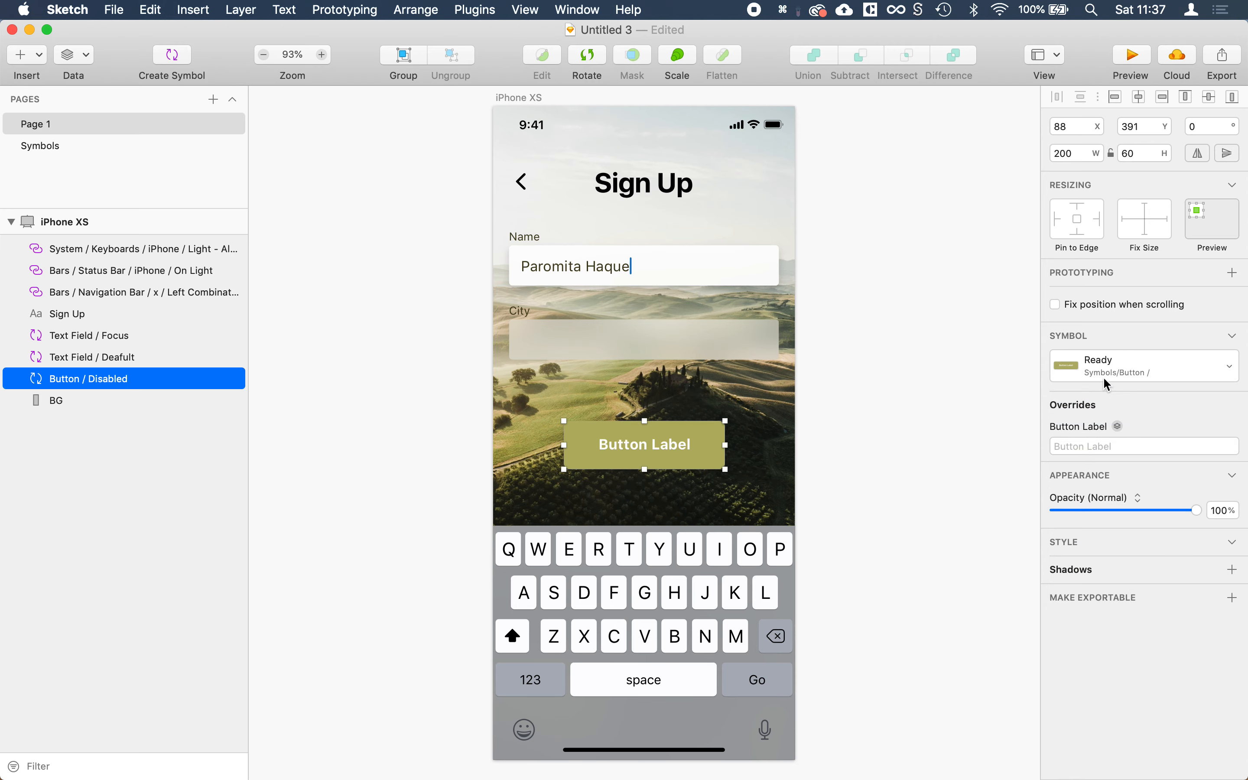
left_click(1107, 377)
left_click(1105, 393)
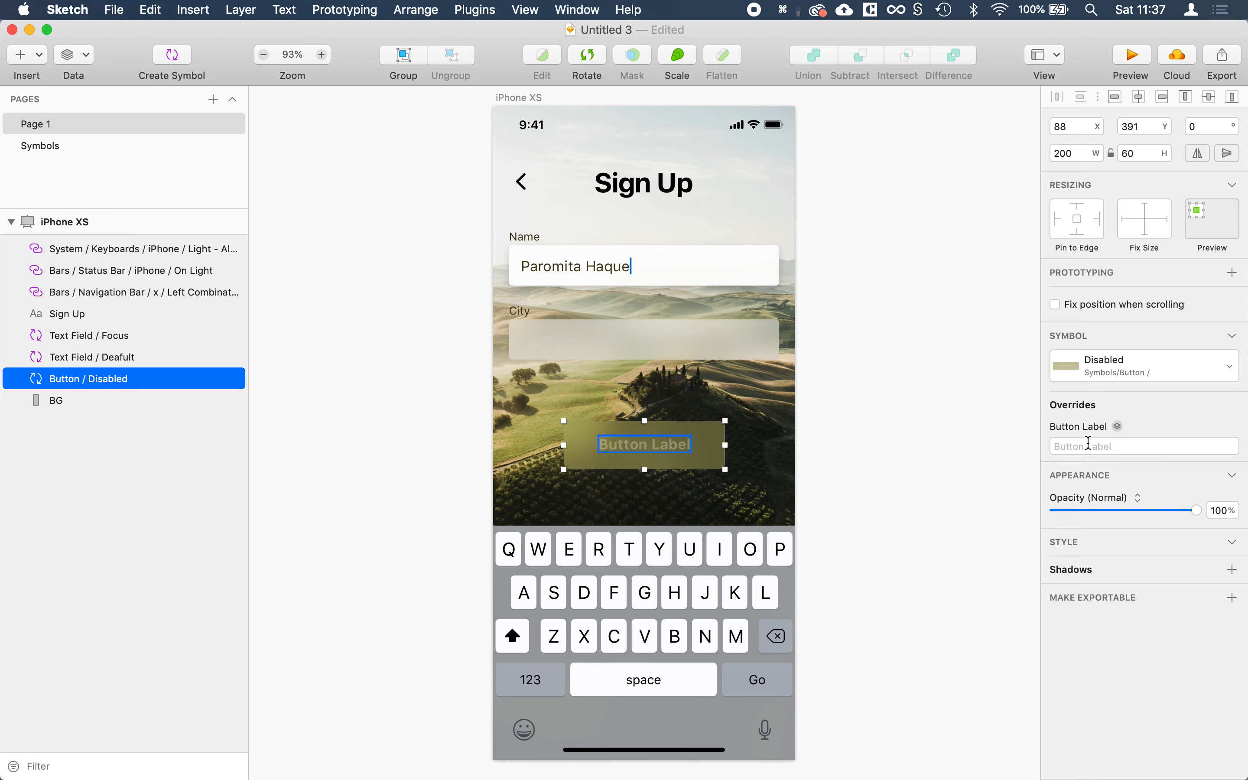
Override the Button Label text of the disabled button instance with Sign Up Now.
left_click(1074, 446)
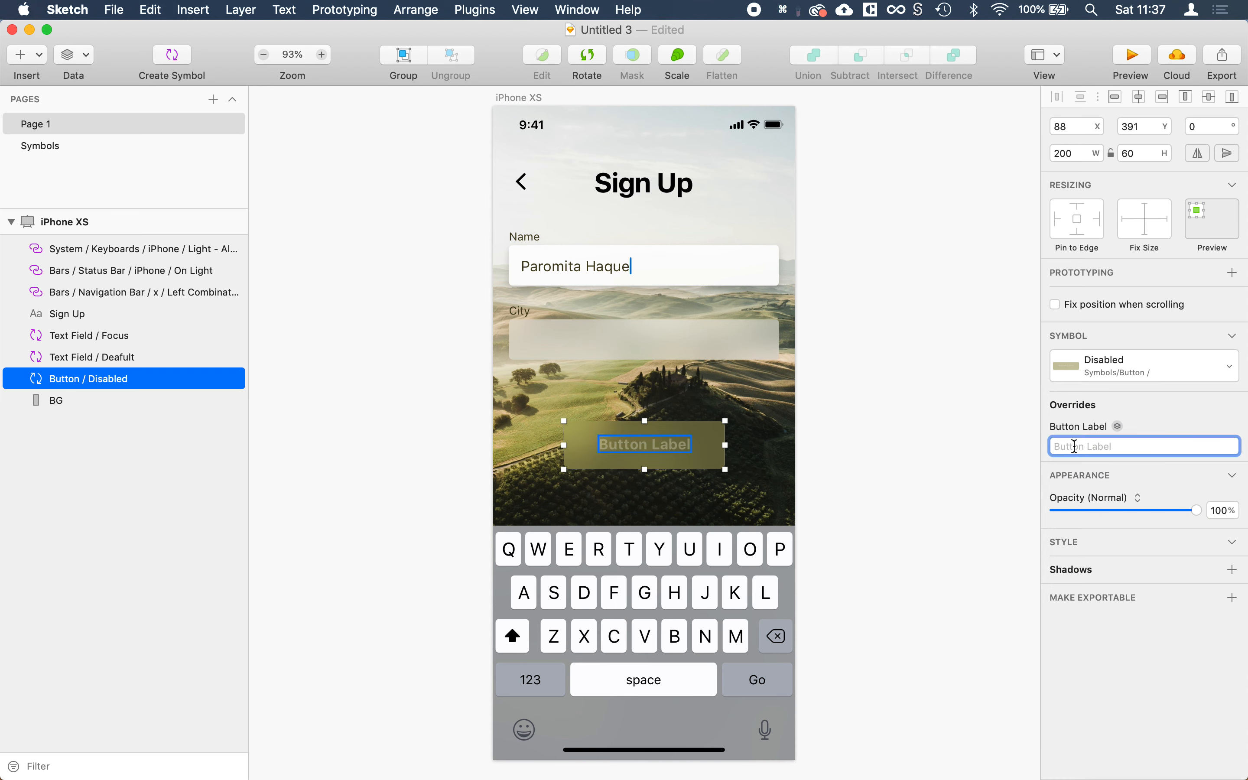
type("Sign U")
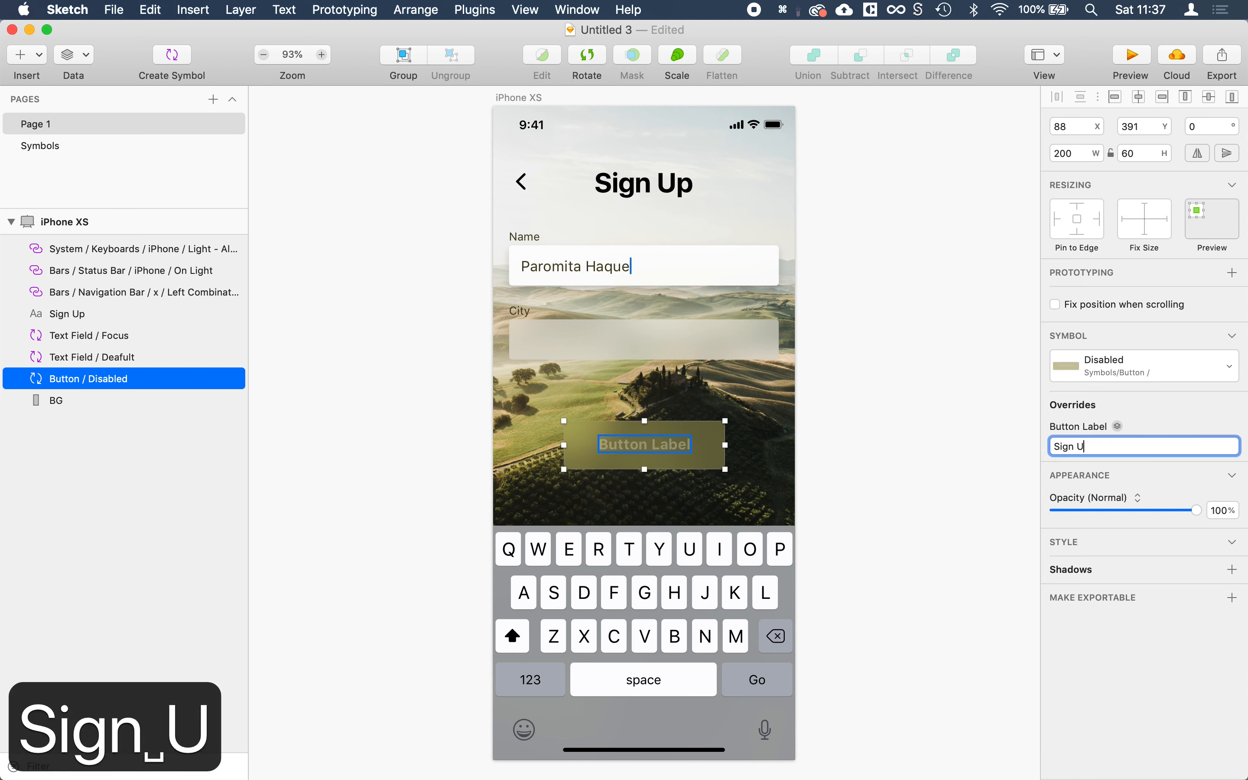
type("p Now")
key("Return")
left_click(910, 504)
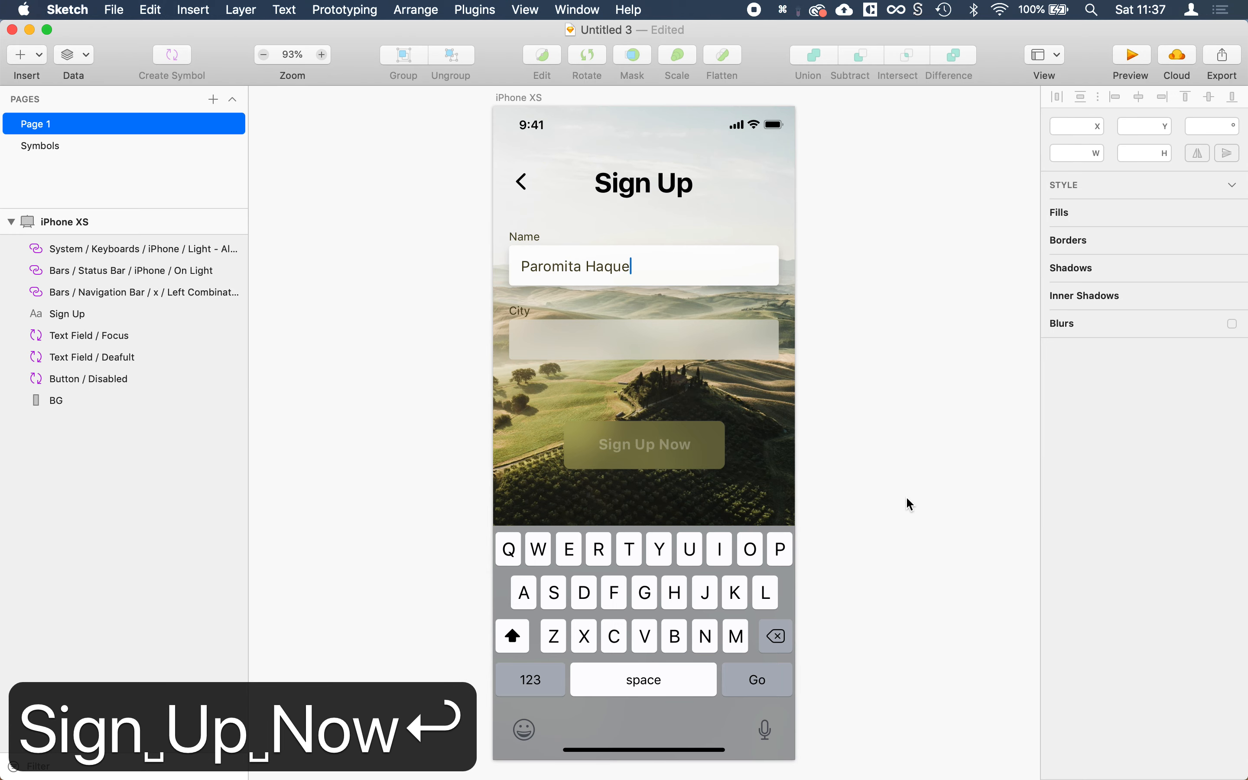
Rename the iPhone XS artboard as 01 and duplicate it.
scroll(909, 504, "down", 3)
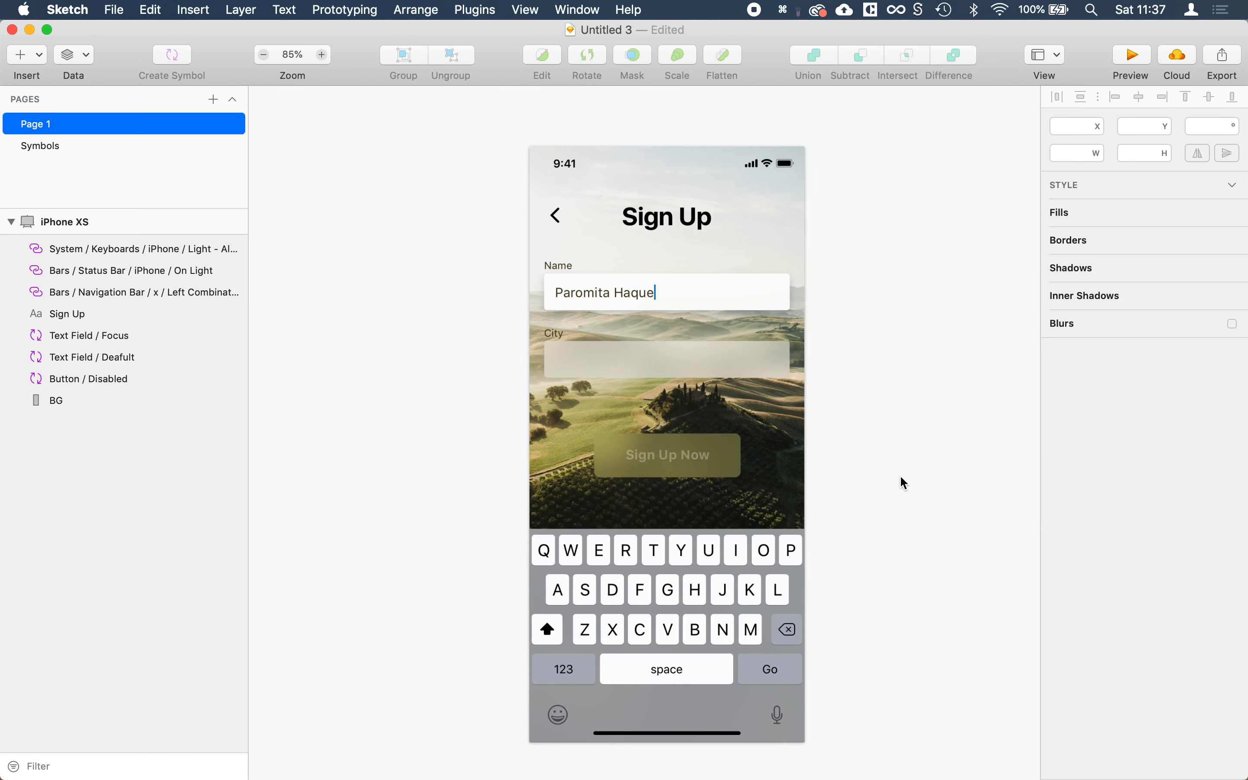
left_click(738, 297)
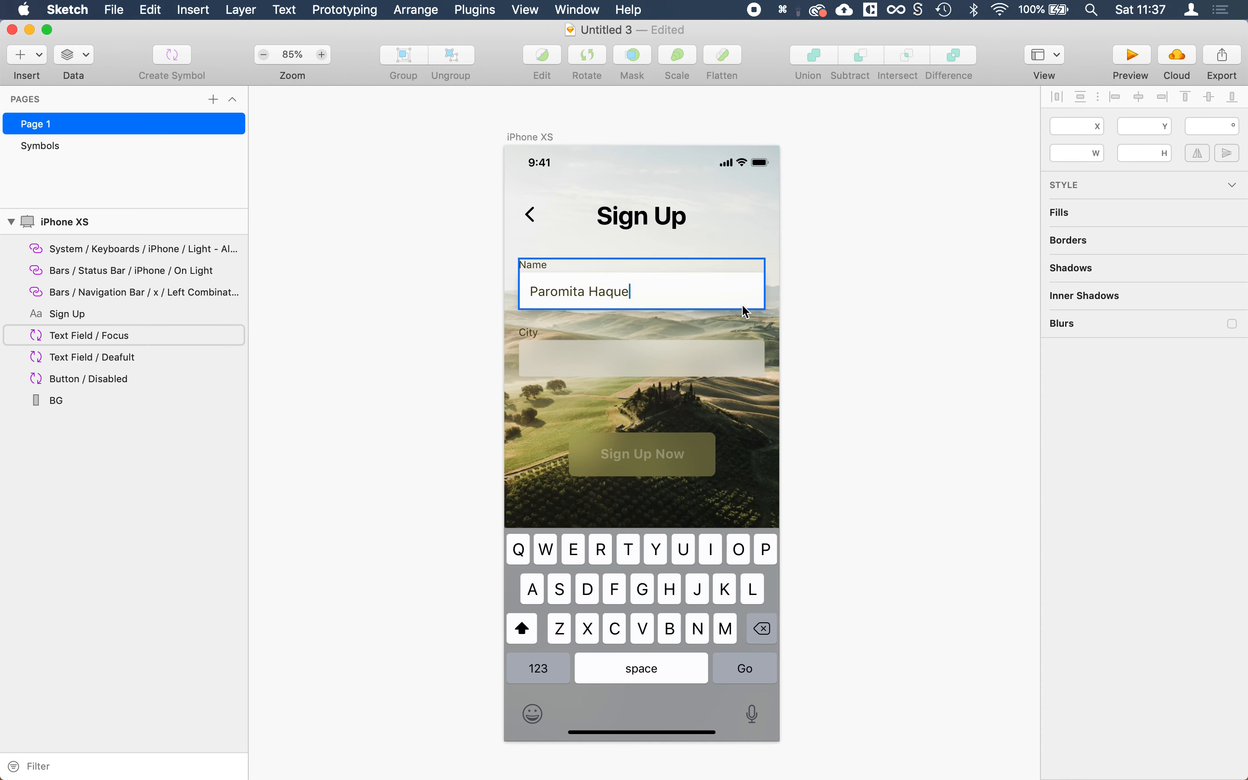
scroll(746, 311, "right", 4)
scroll(746, 311, "right", 3)
left_click(321, 134)
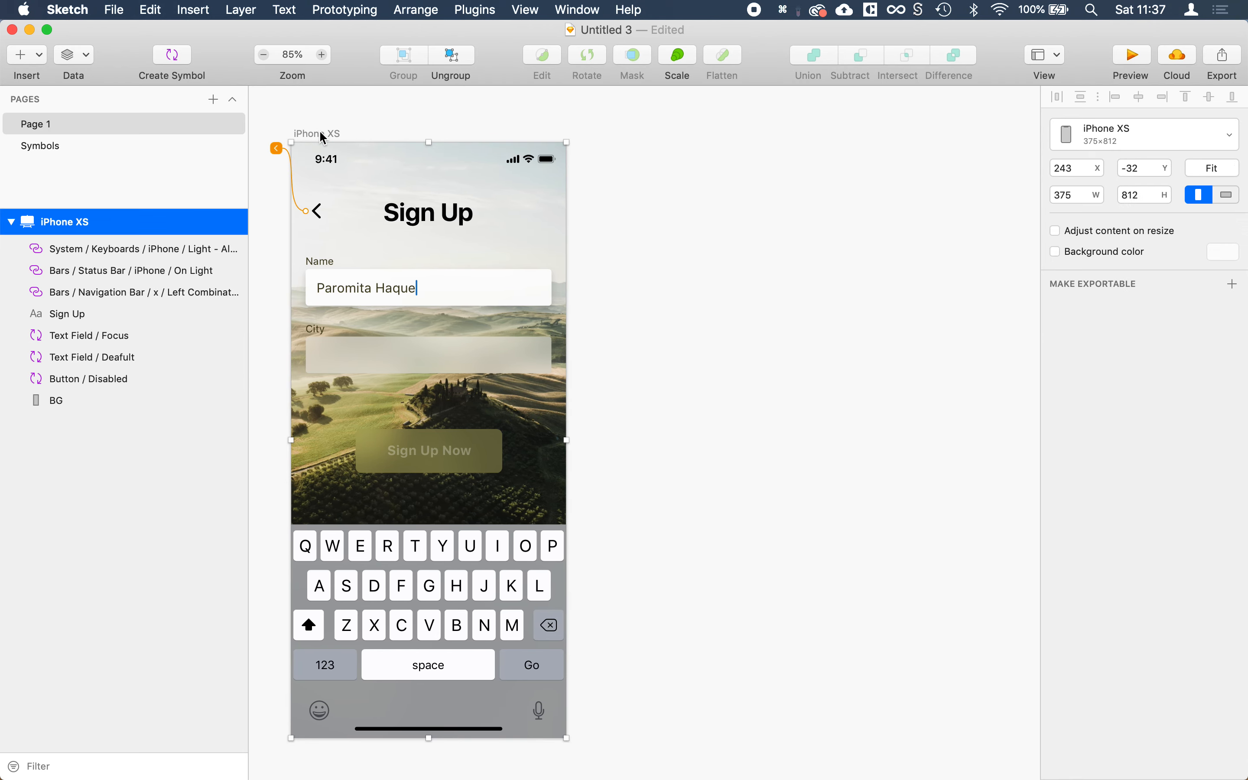
key("super+r")
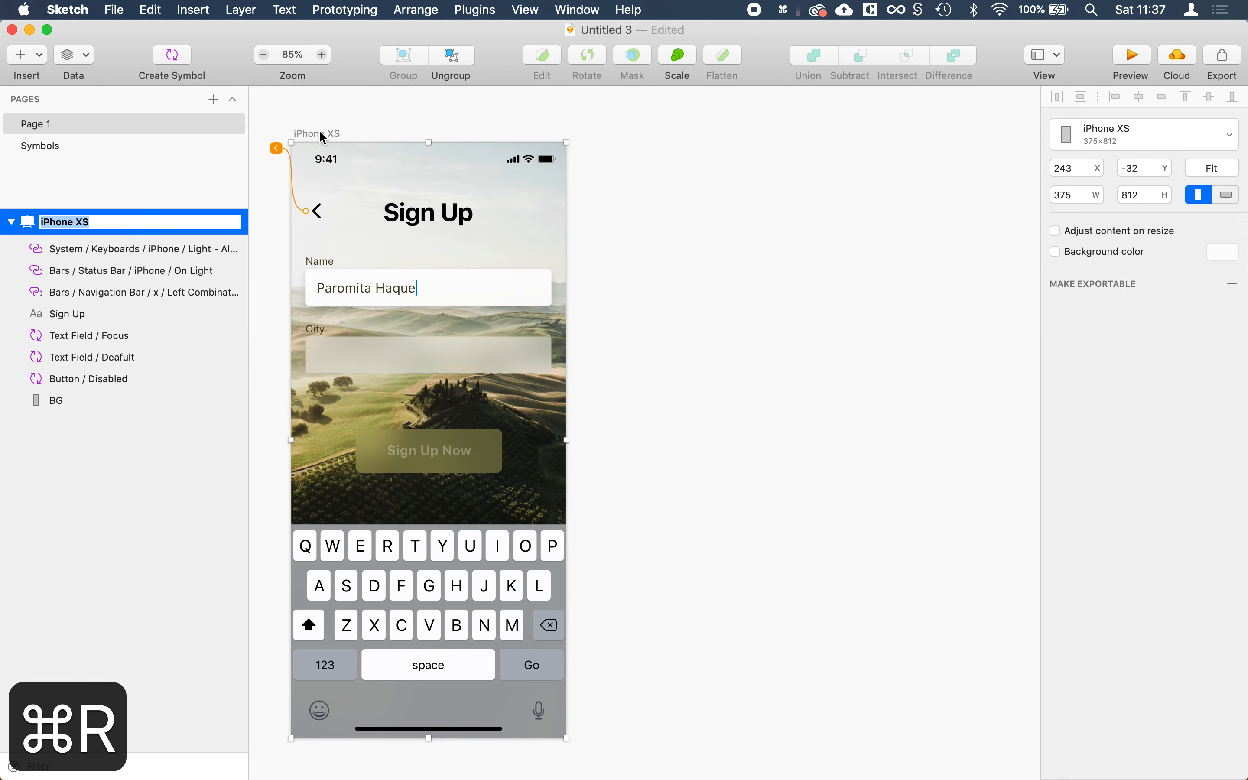
type("01")
key("Return")
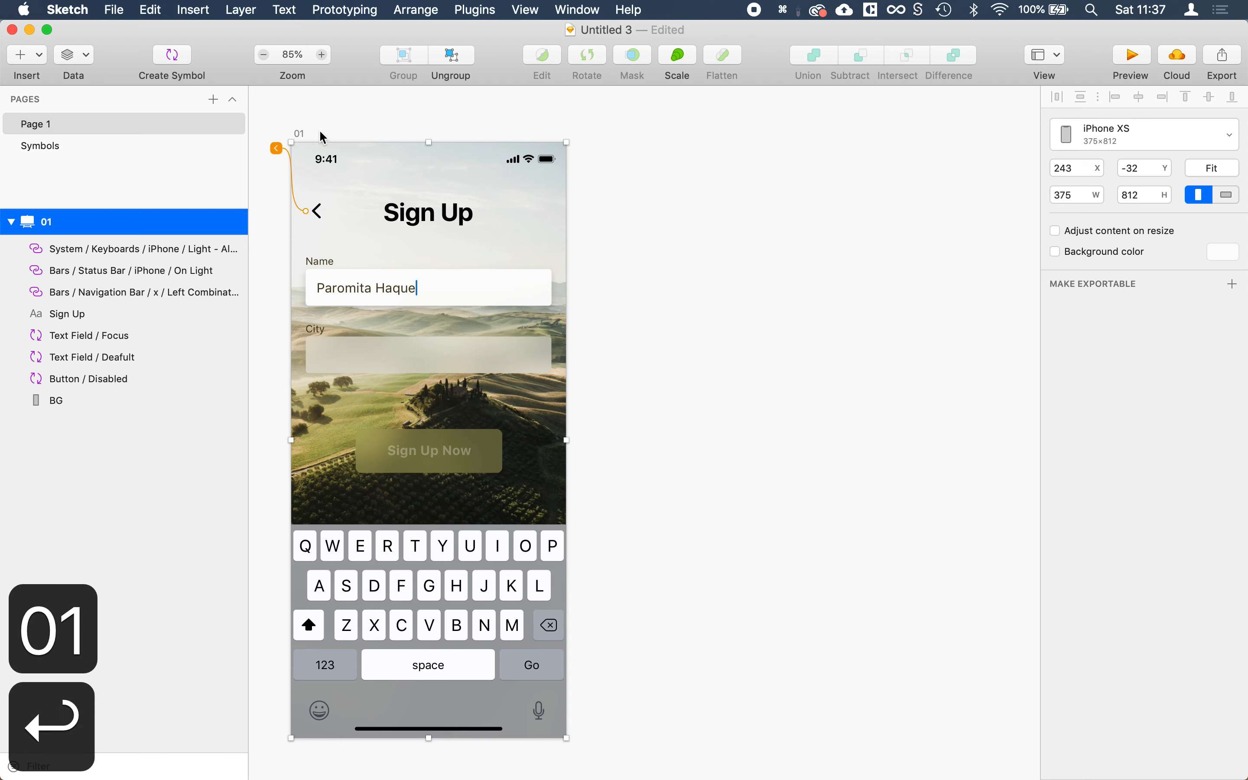
key("super+d")
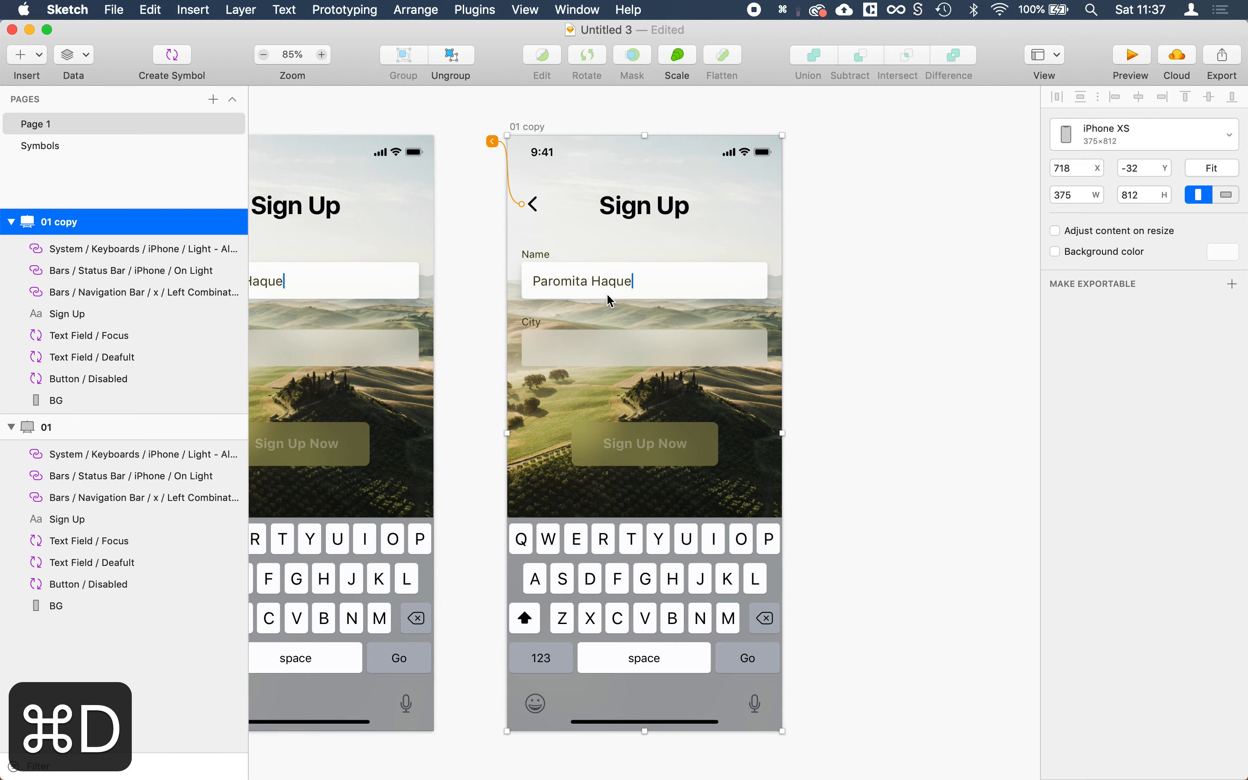
On the 01 copy artboard, switch the Name field to the Text Field / Deafult symbol and the City field to Text Field / Focus.
left_click(825, 371)
left_click(652, 290)
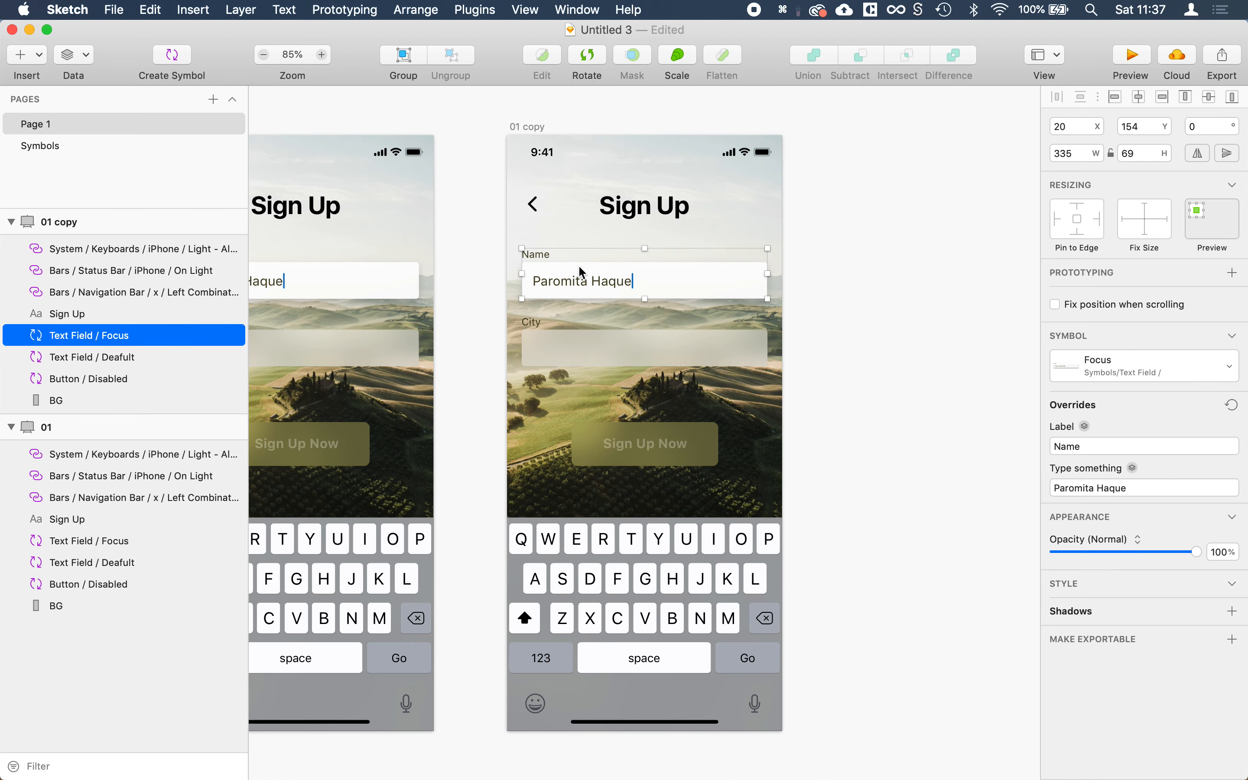
left_click(1094, 365)
left_click(1123, 390)
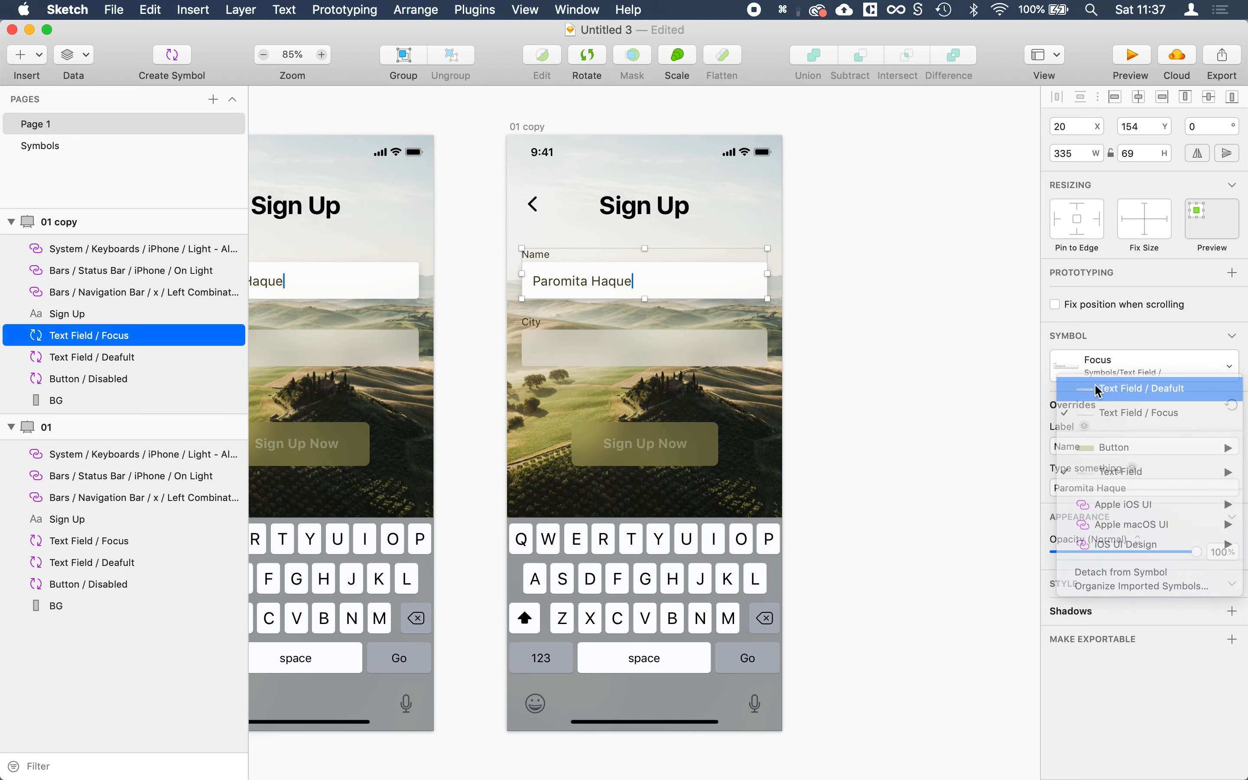
left_click(743, 346)
left_click(1094, 367)
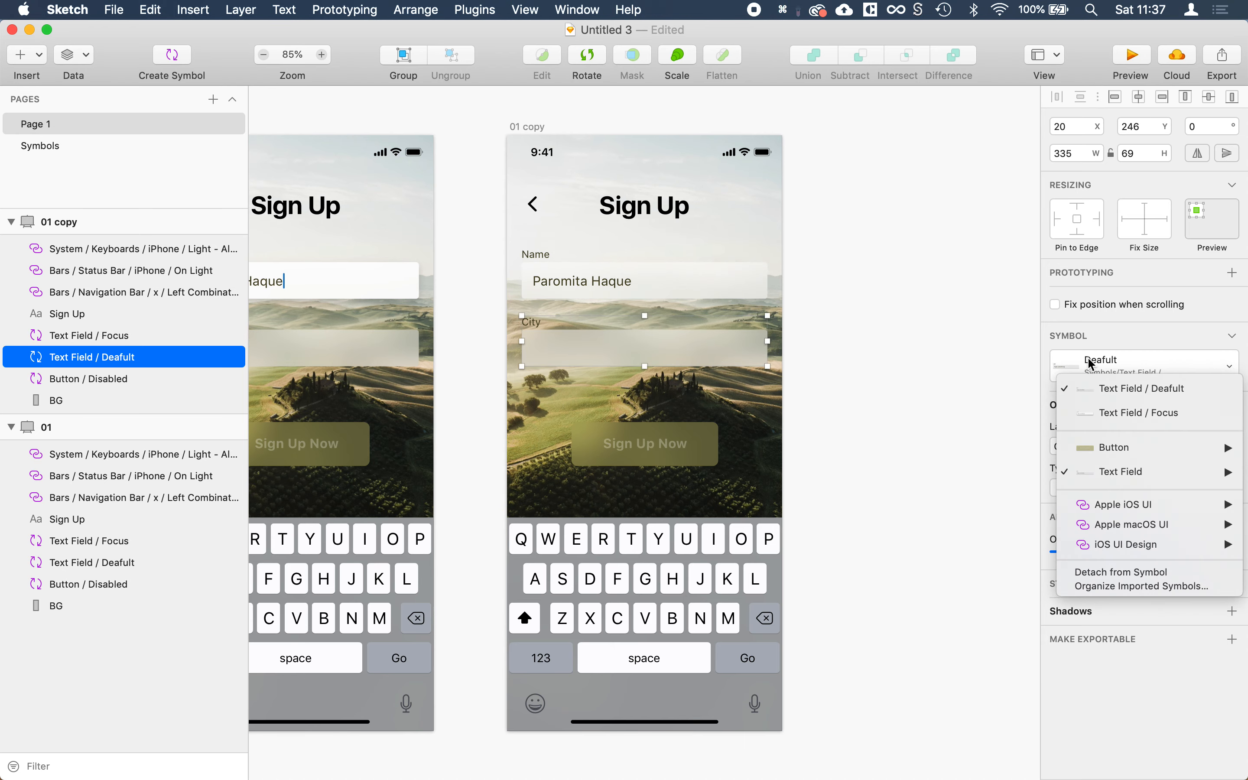
left_click(1134, 415)
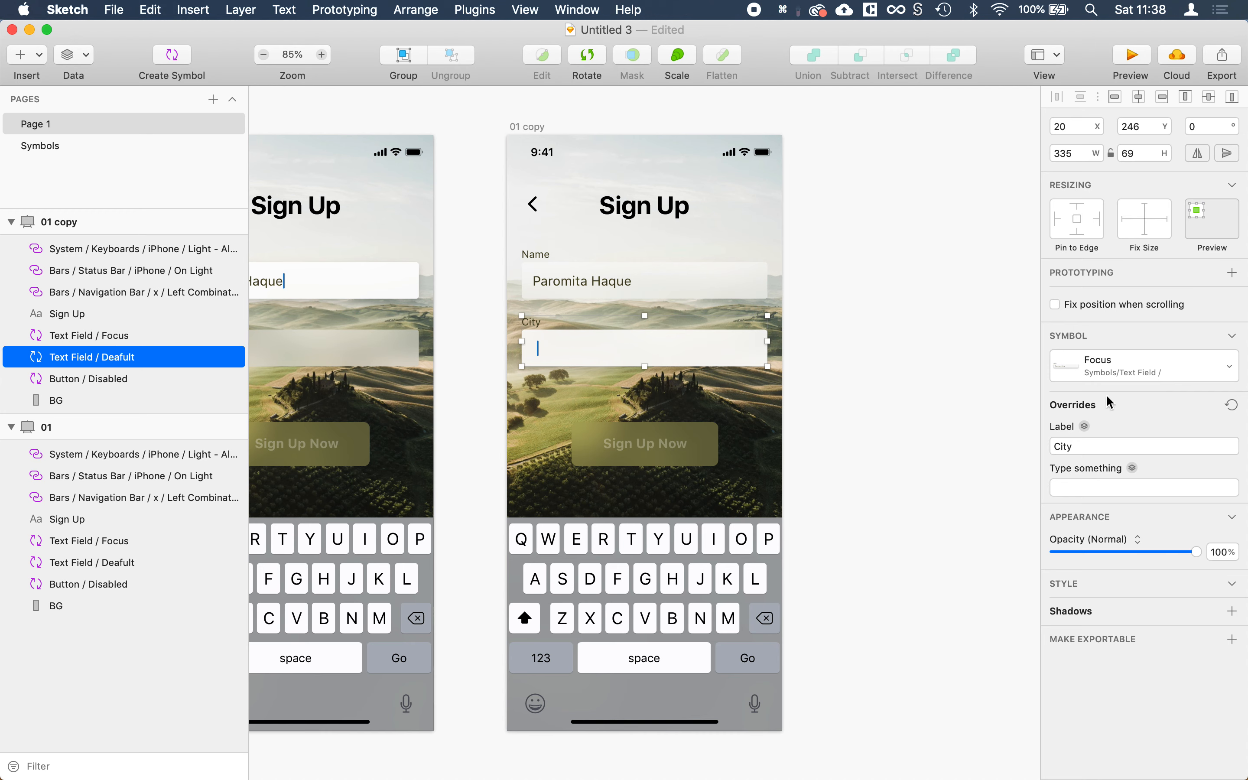
Rename the City text field layer on the 01 copy artboard as anything.
left_click(100, 361)
double_click(100, 361)
type("anything")
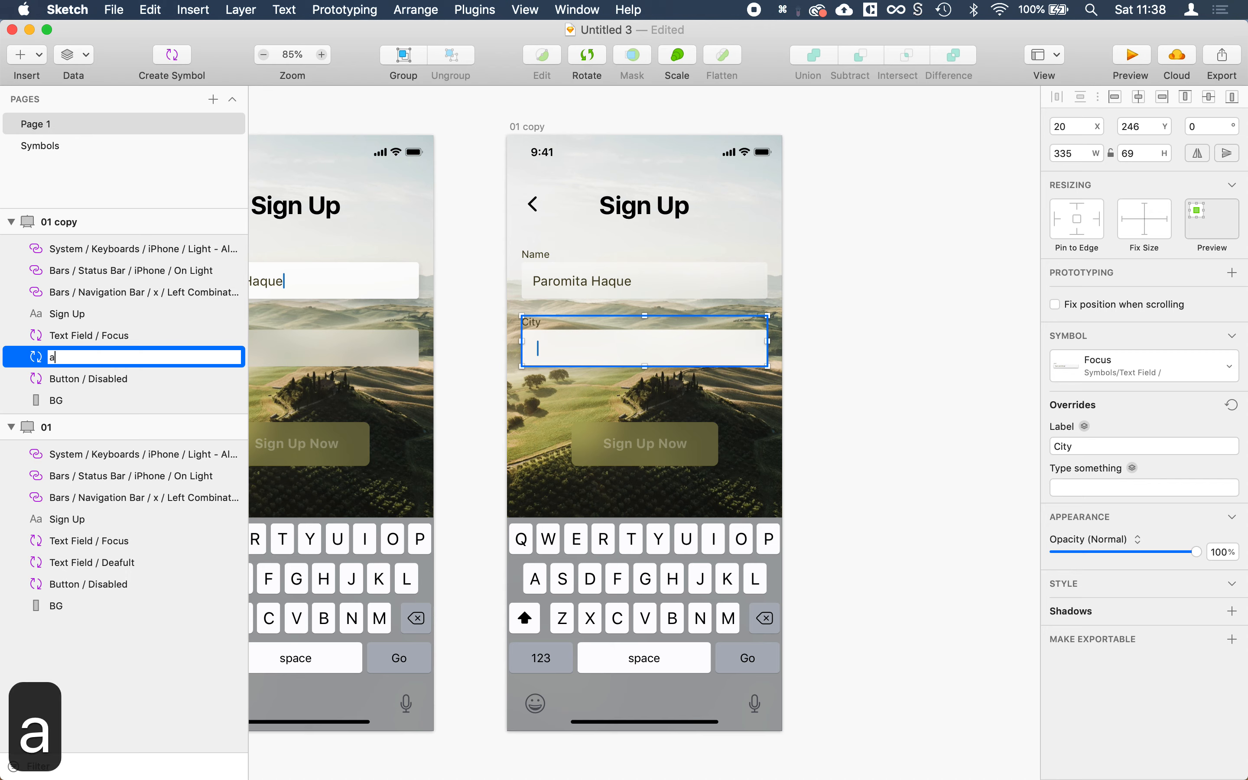
key("Return")
Switch the City field's symbol on 01 copy to Text Field / Deafult and back to Text Field / Focus.
left_click(1081, 366)
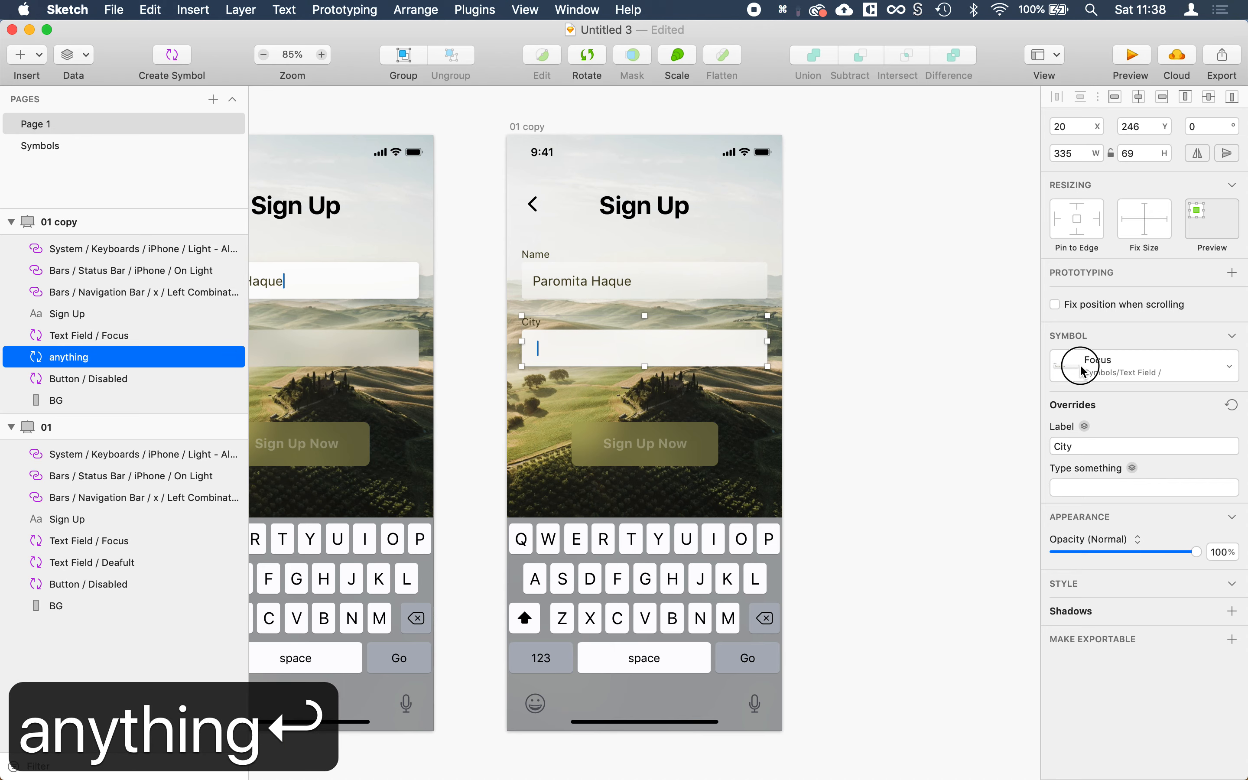
left_click(1076, 393)
left_click(1099, 368)
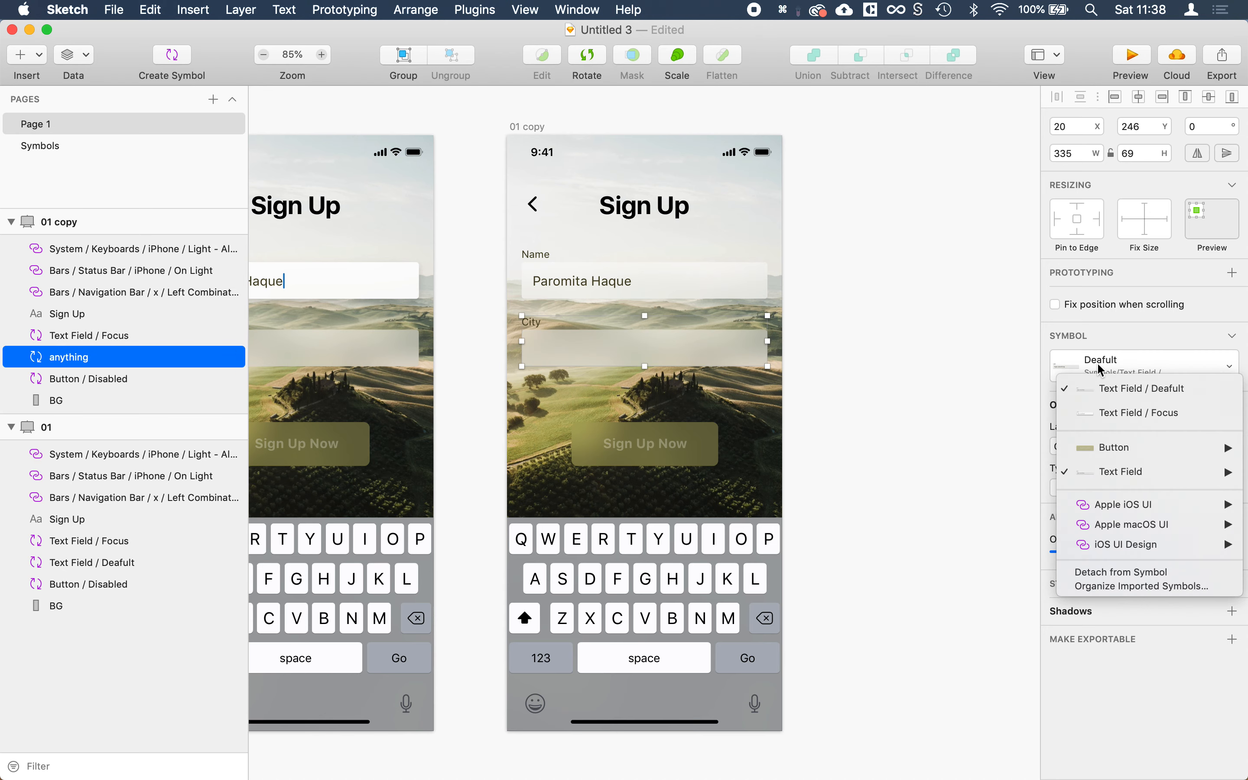
left_click(1096, 410)
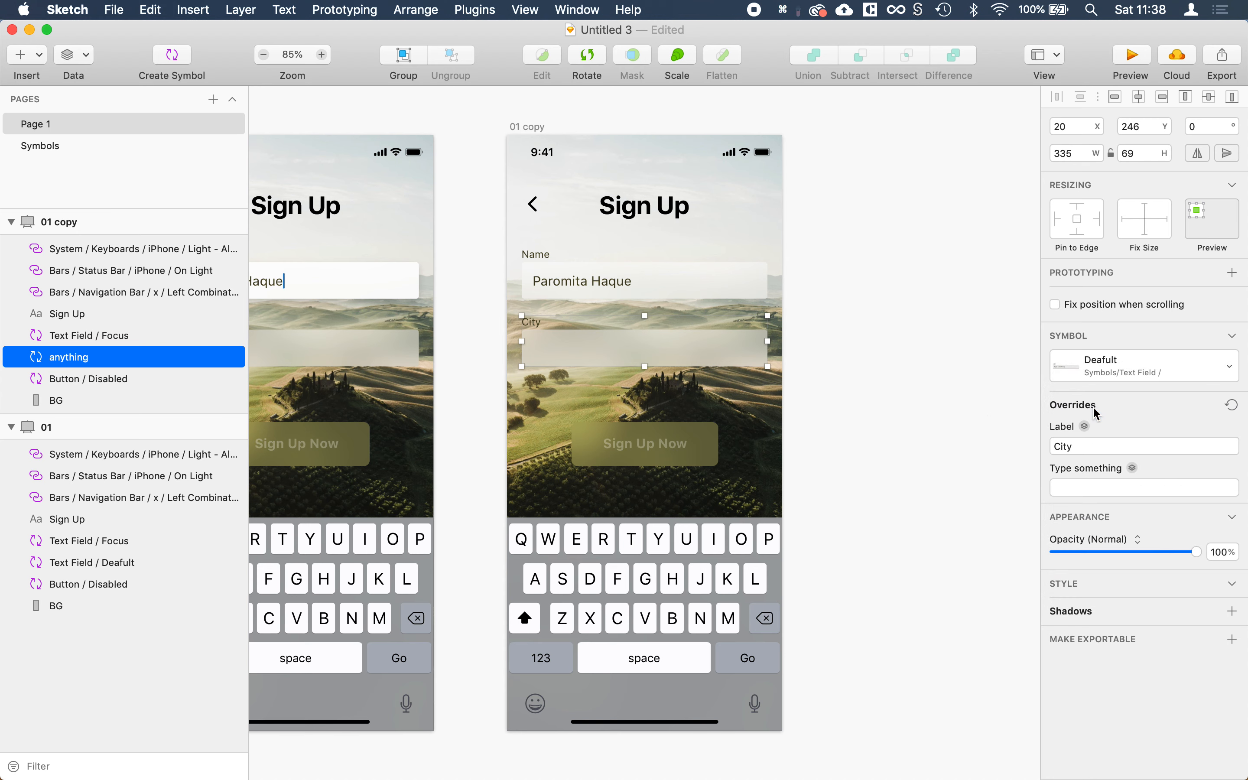
Rename the City field's layer on the 01 copy artboard as Text Field / Focus.
double_click(62, 358)
type("Te")
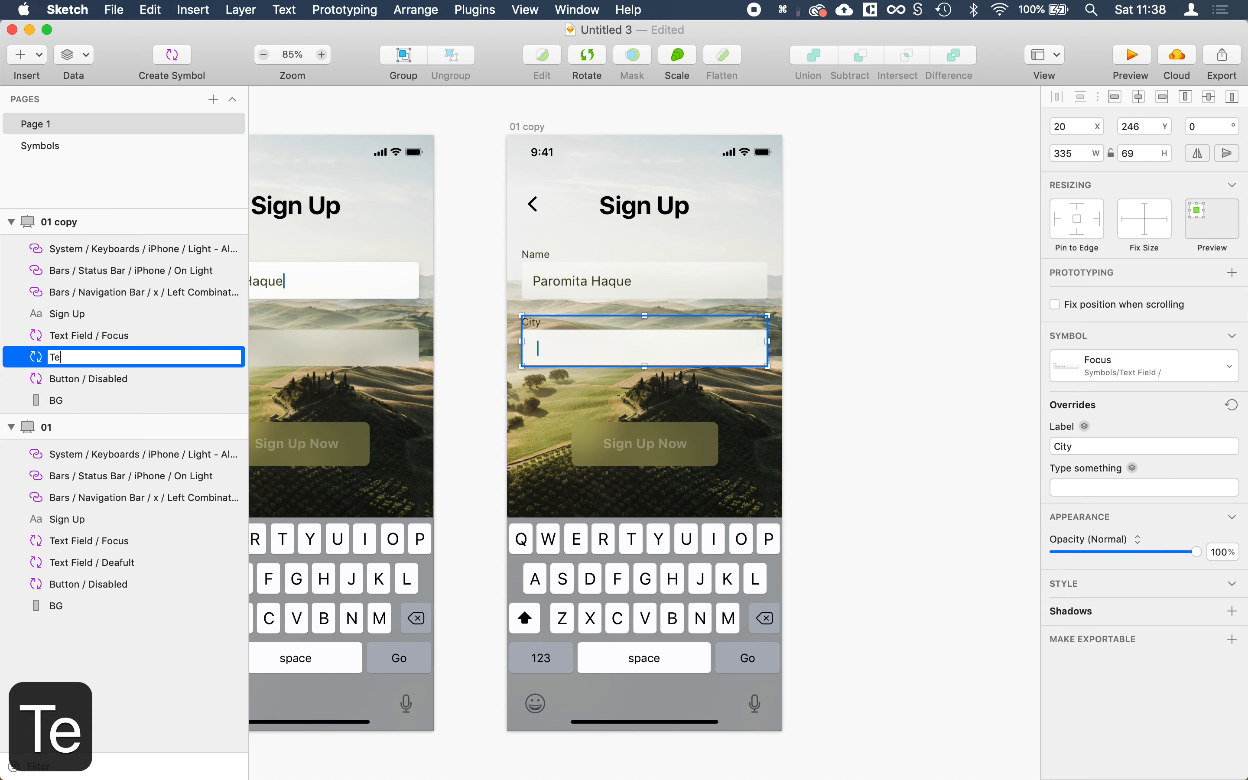
type("xt Field /")
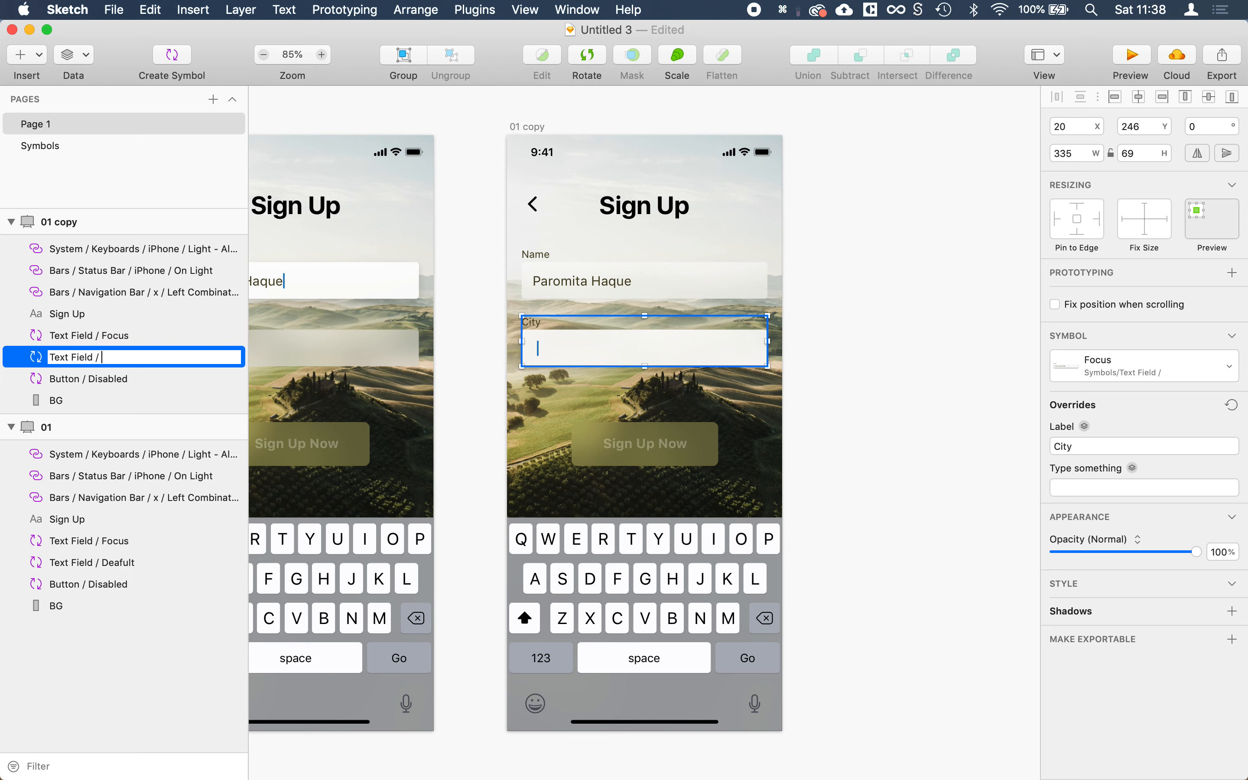
type("Focus")
key("Return")
Rename the Name field's layer on the 01 copy artboard as Text Field / Default.
left_click(113, 338)
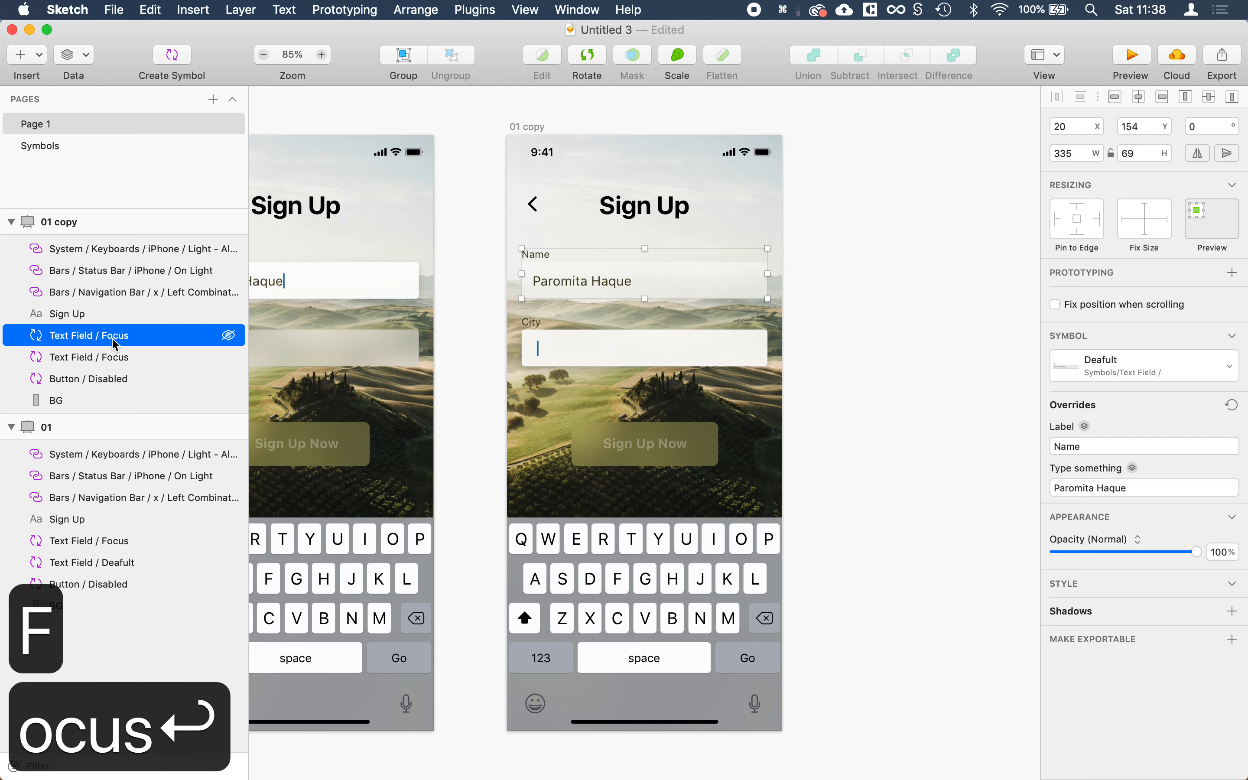
key("cmd+r")
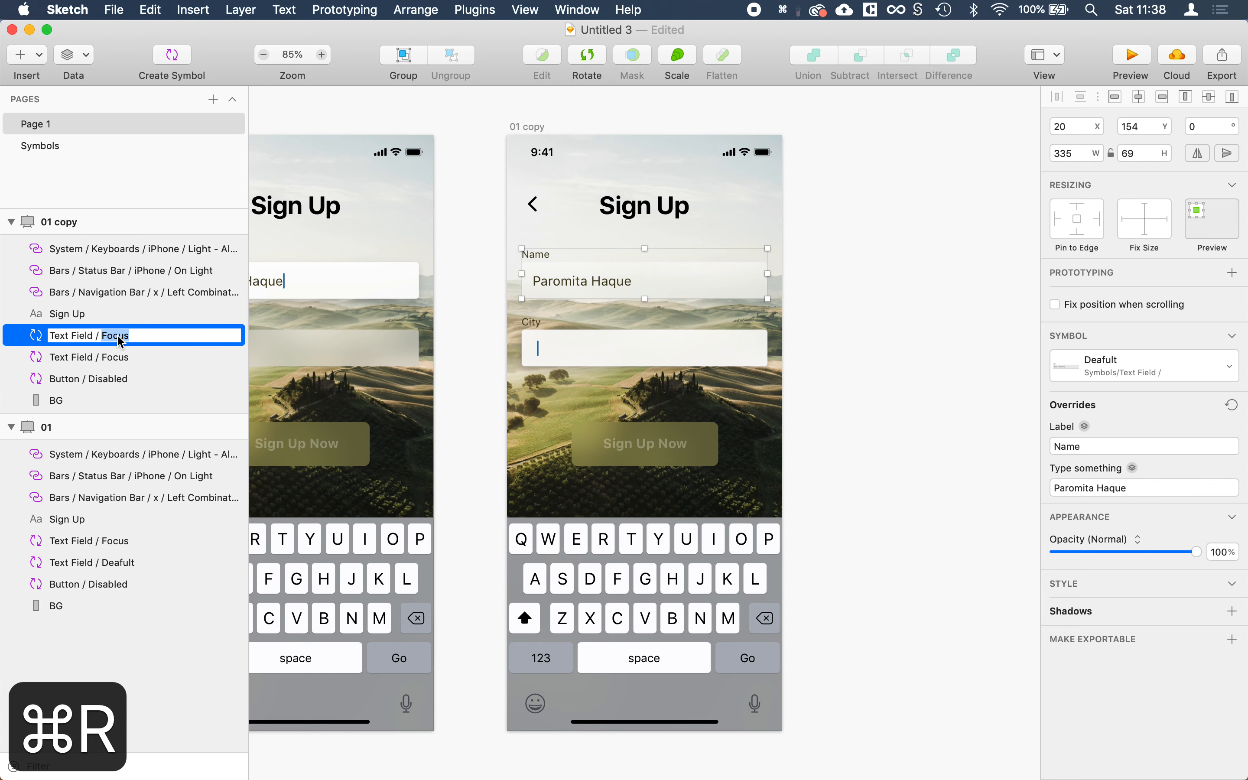
type("Default")
key("Return")
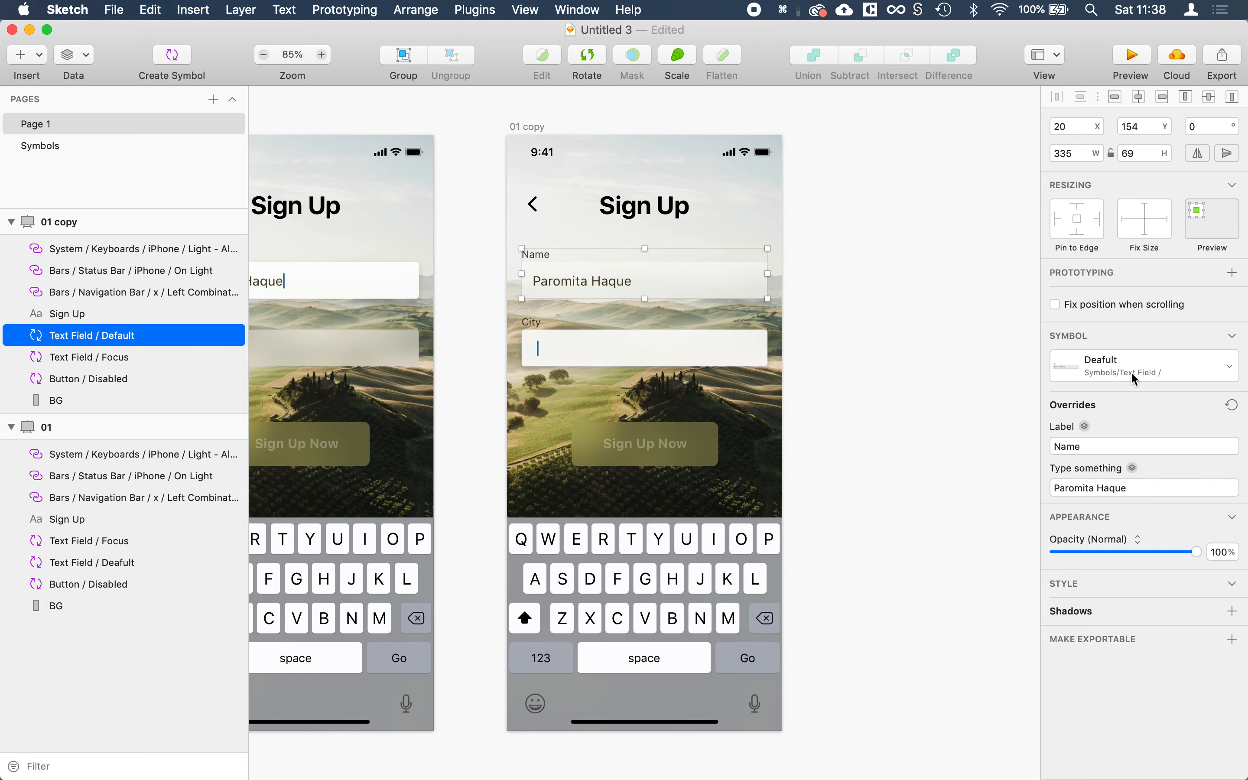
On the Symbols page, draw a 335 by 69 hotspot over the whole Text Field / Deafult symbol, leaving its target set to None.
scroll(831, 345, "left", 5)
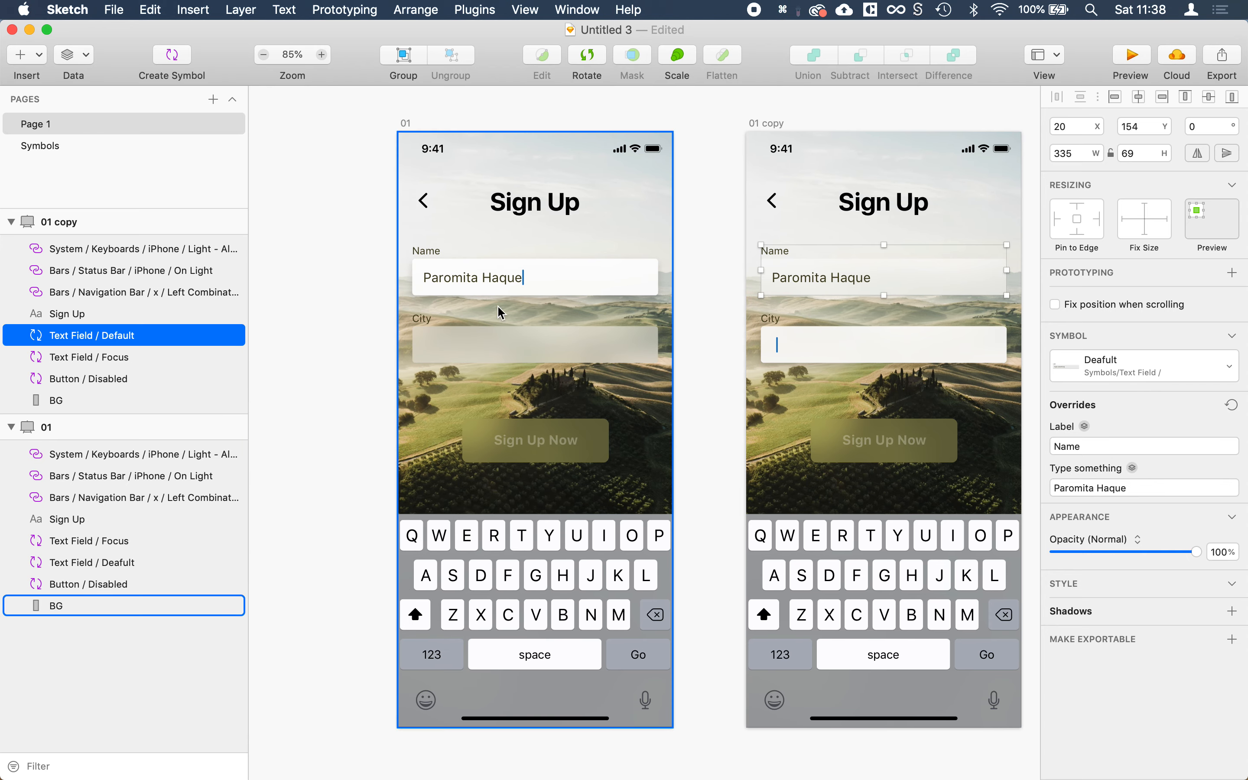
scroll(551, 329, "right", 1)
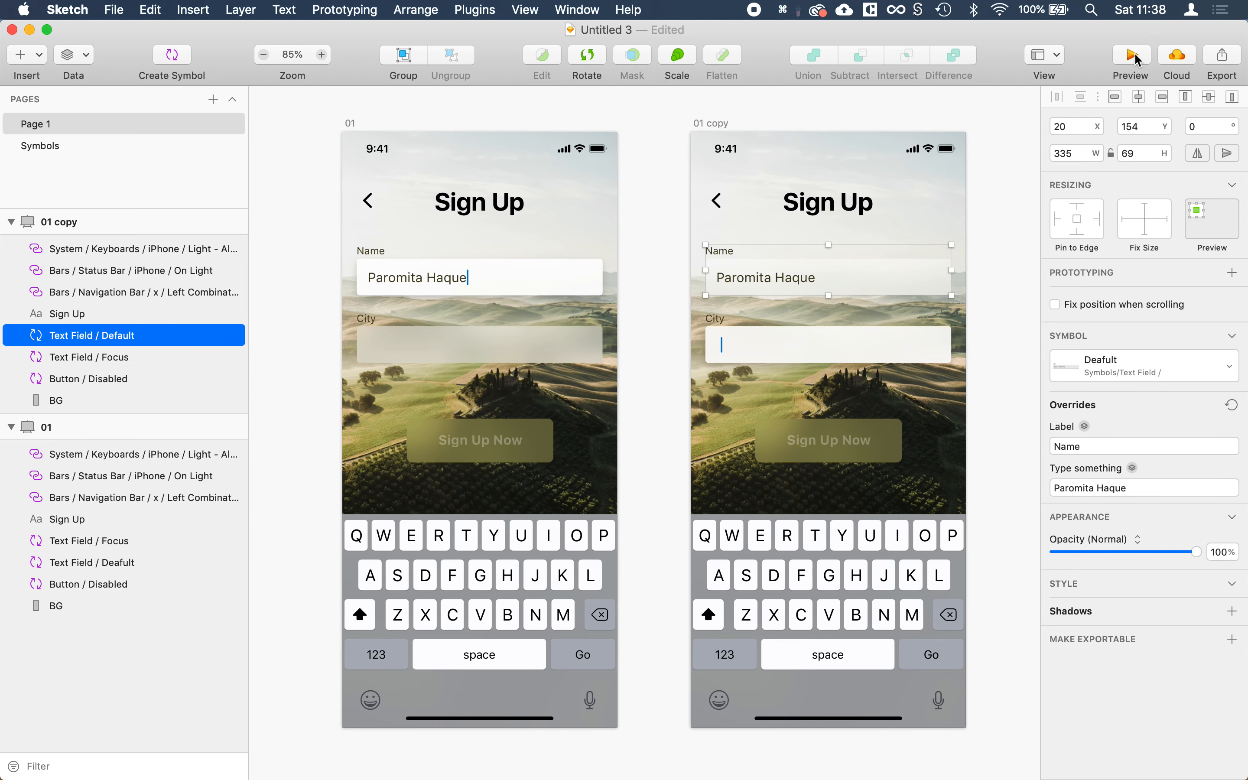
left_click(40, 146)
scroll(424, 219, "left", 3)
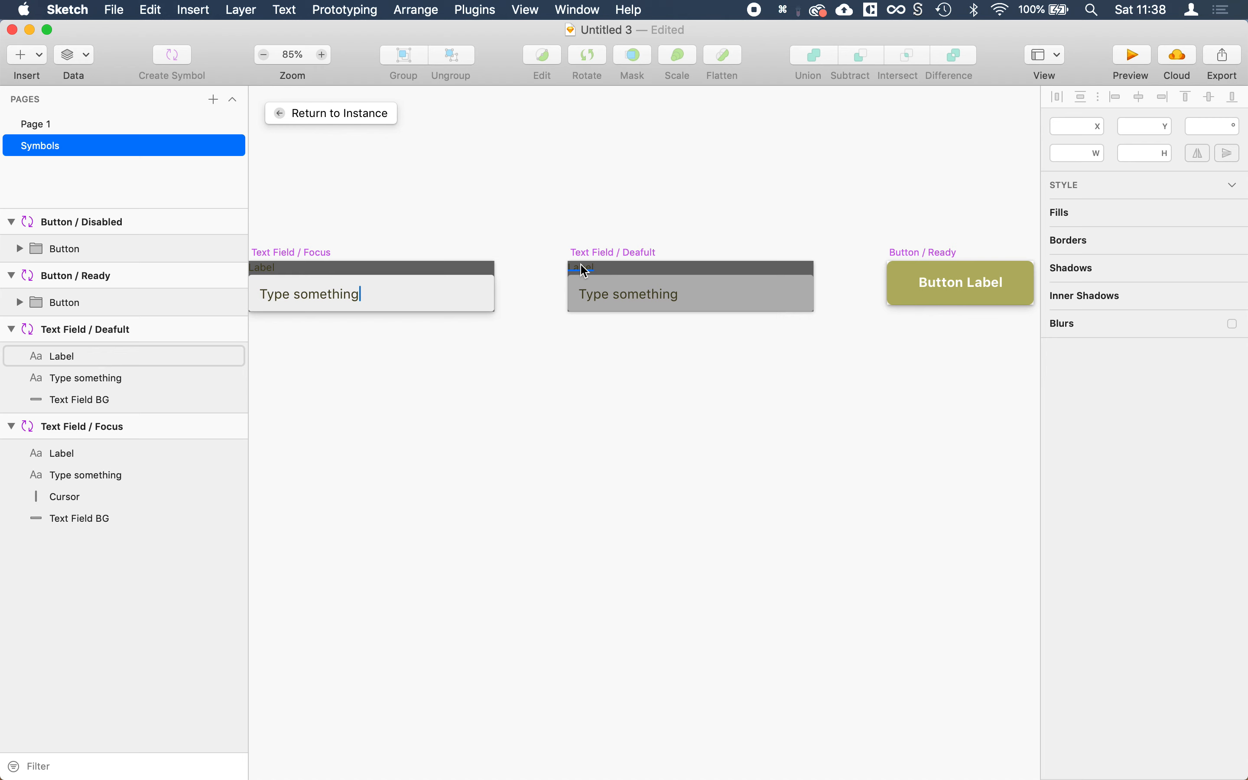
key("h")
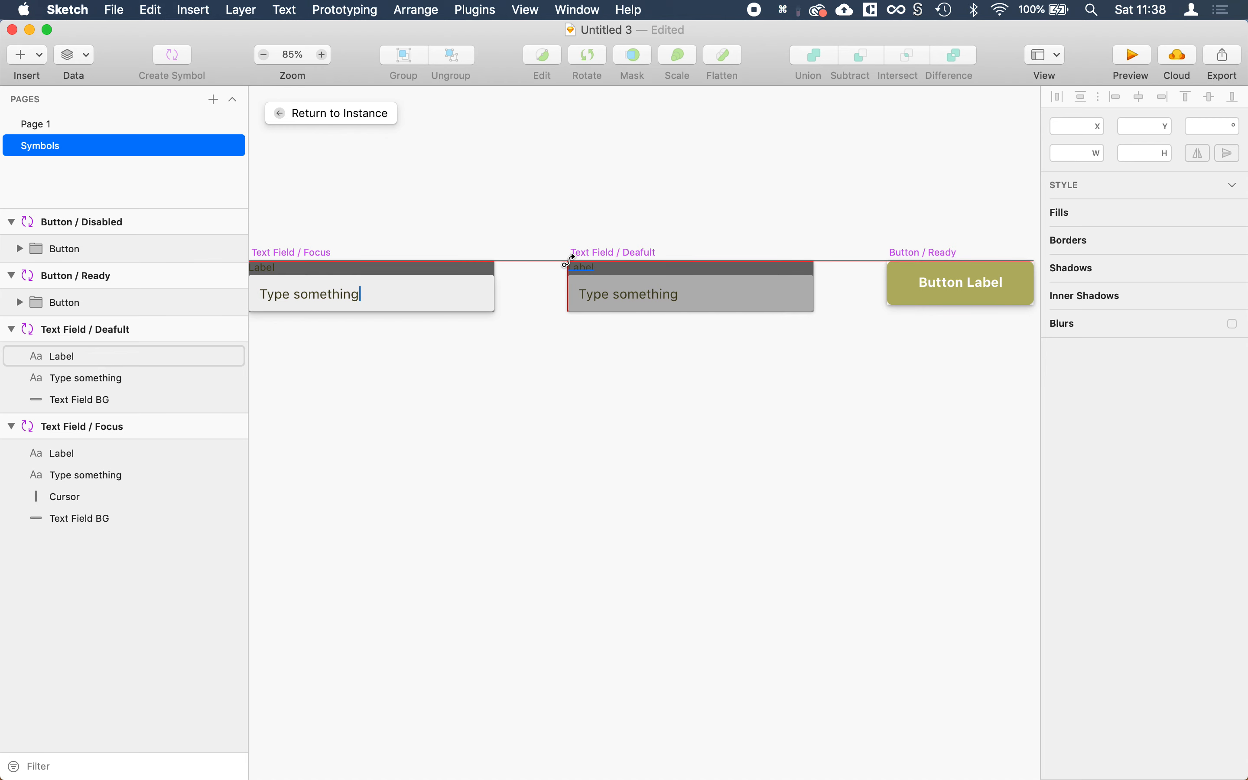
left_click_drag(568, 262, 816, 311)
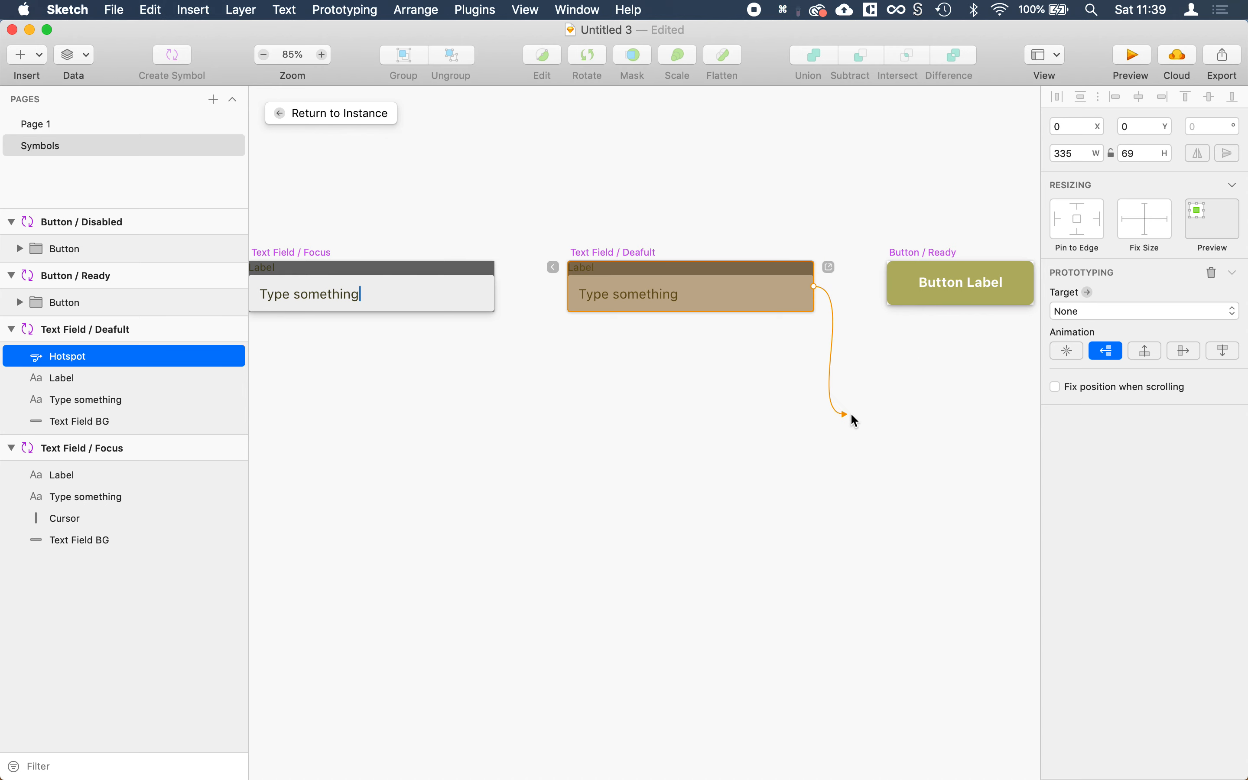
key("super+z")
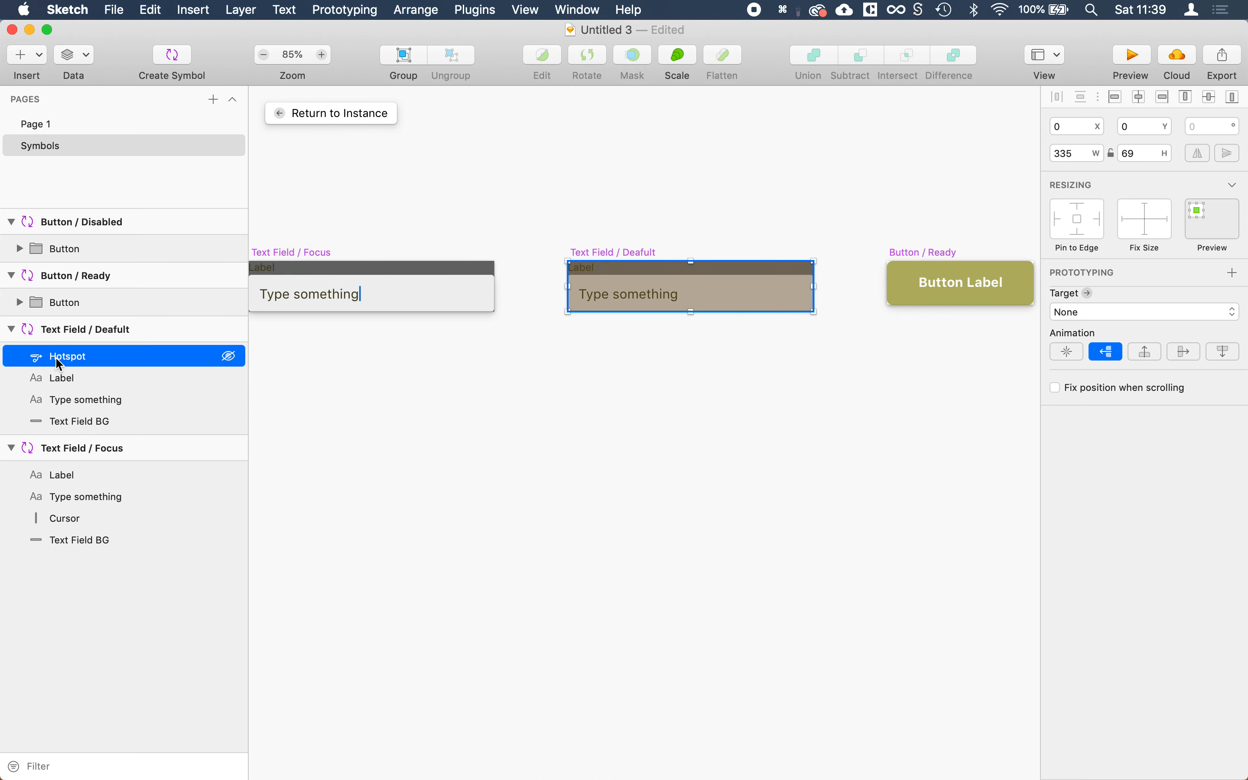
left_click(736, 226)
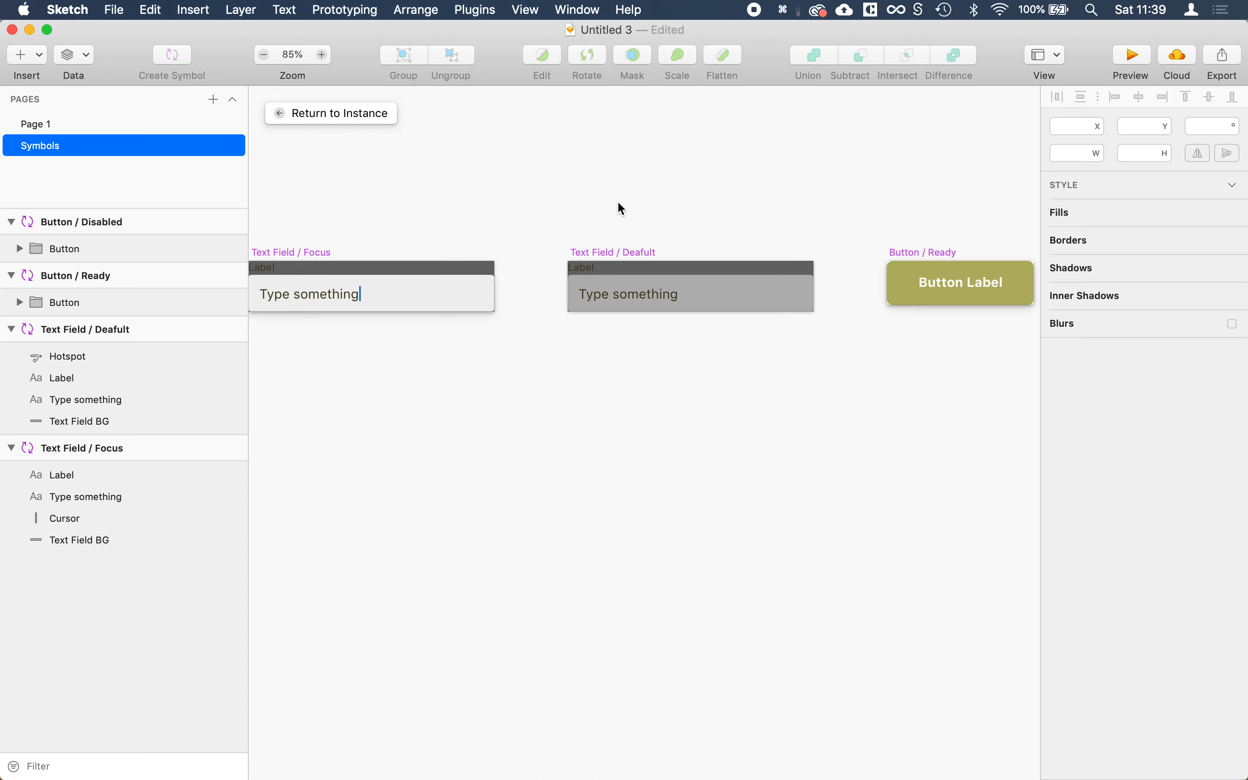
Return to the artboards and set the Hotspot override of the City field on artboard 01 to 01 copy.
key("ctrl+f")
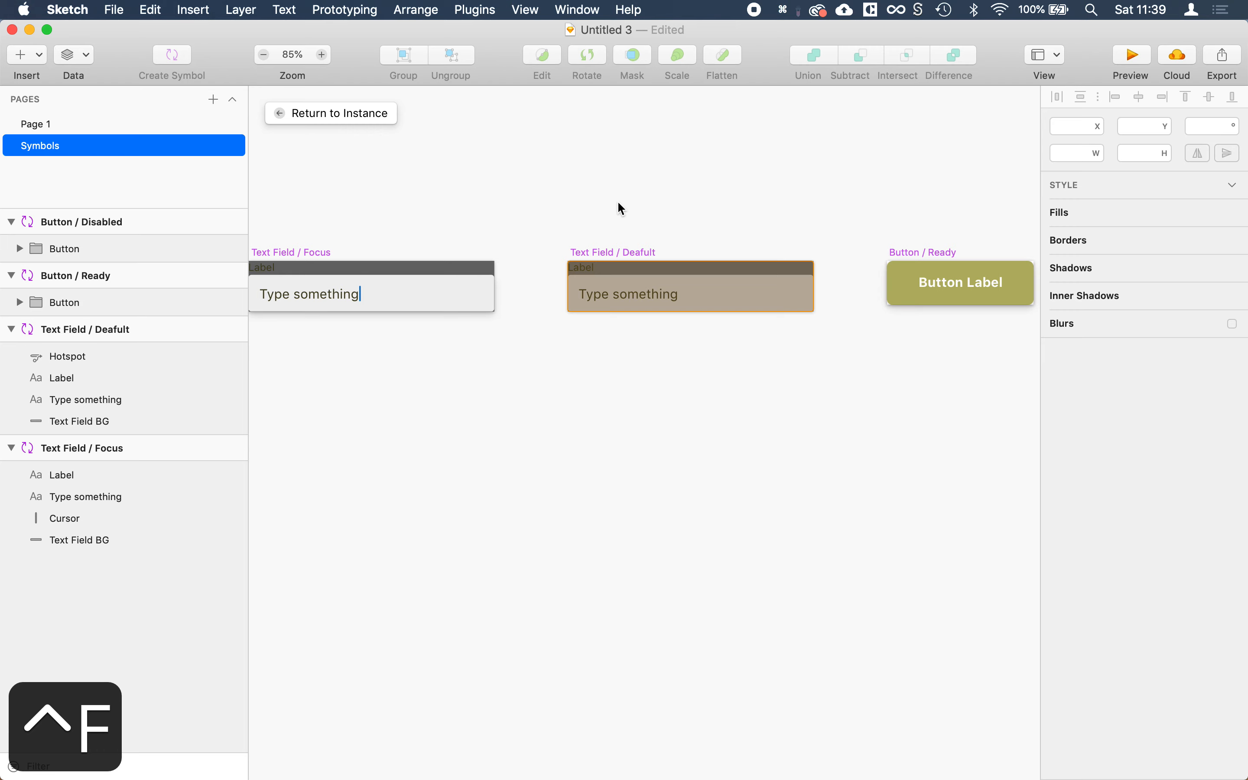
key("ctrl+f")
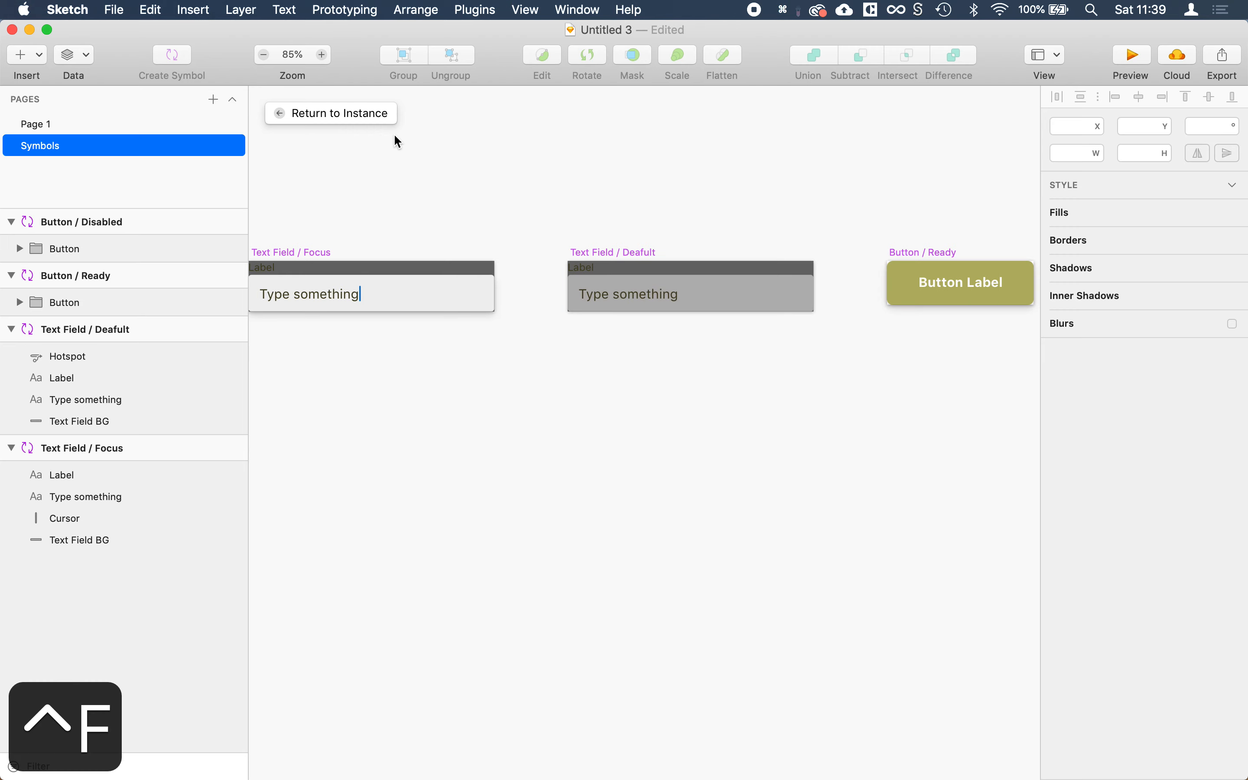
left_click(316, 114)
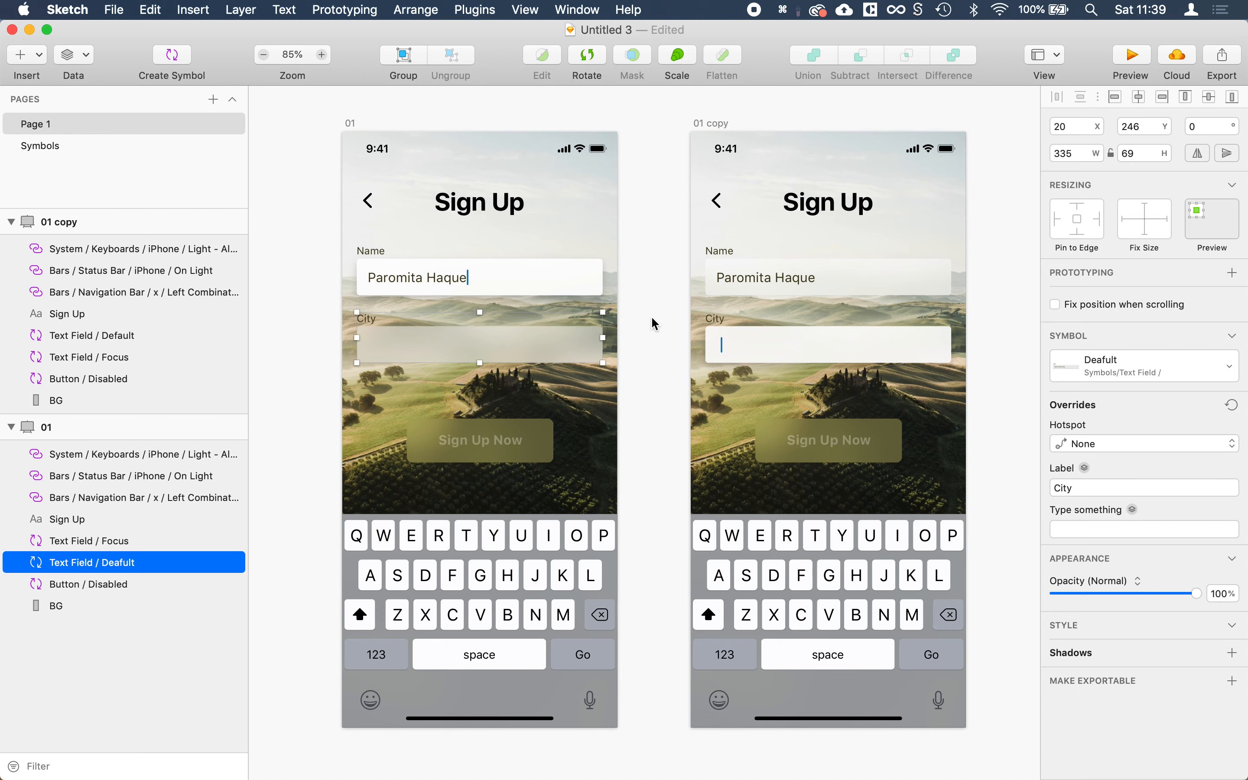
left_click(795, 288)
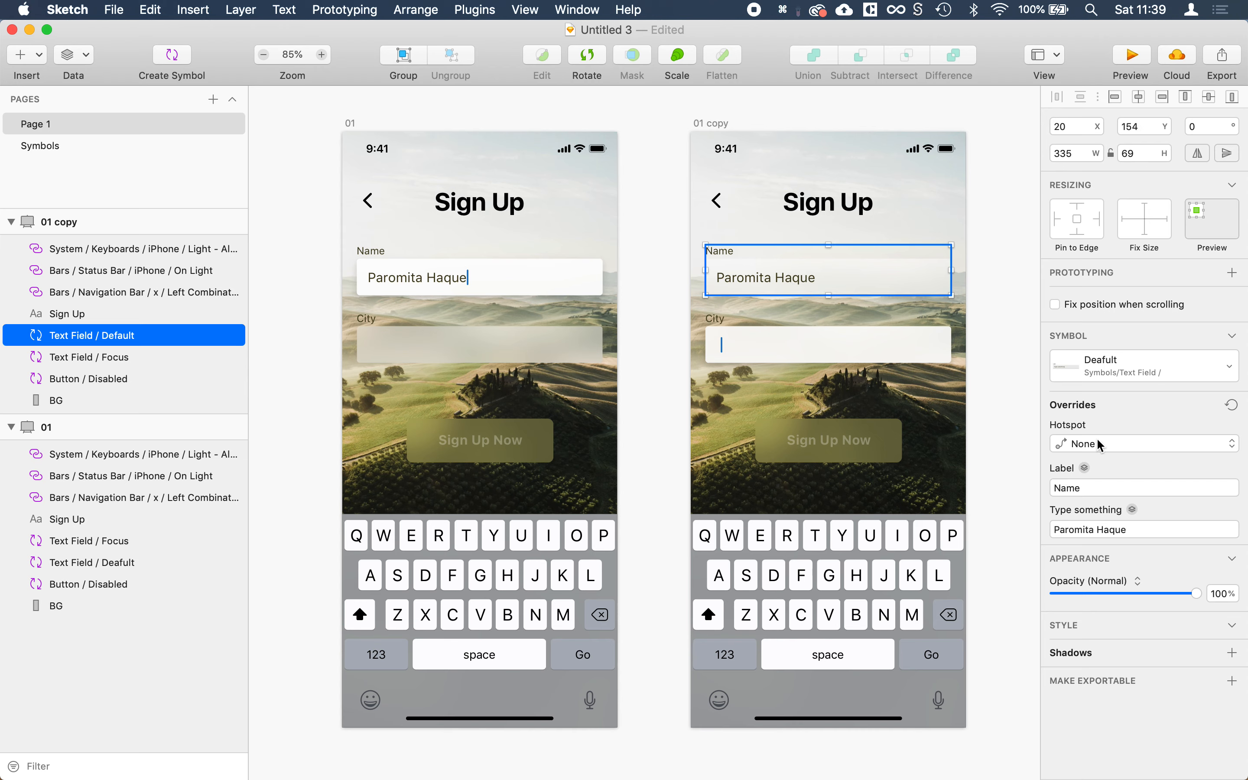
left_click(479, 330)
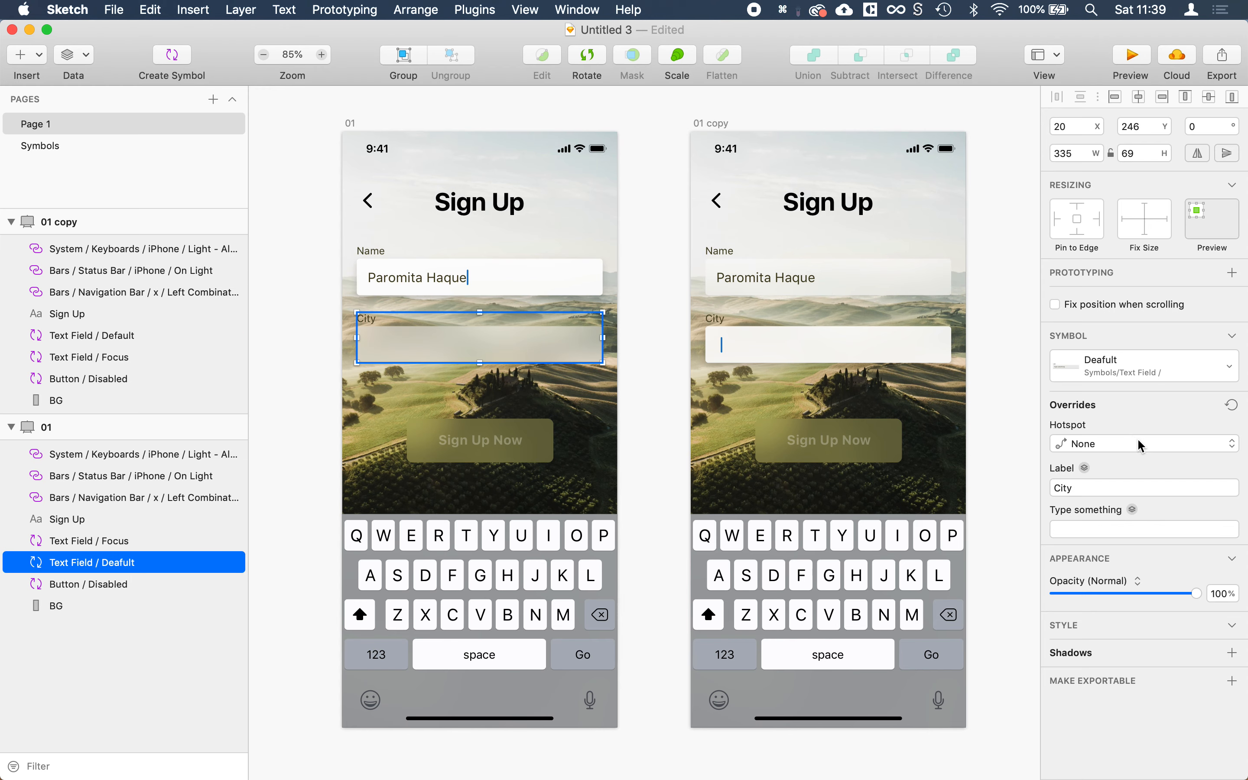
left_click(1111, 449)
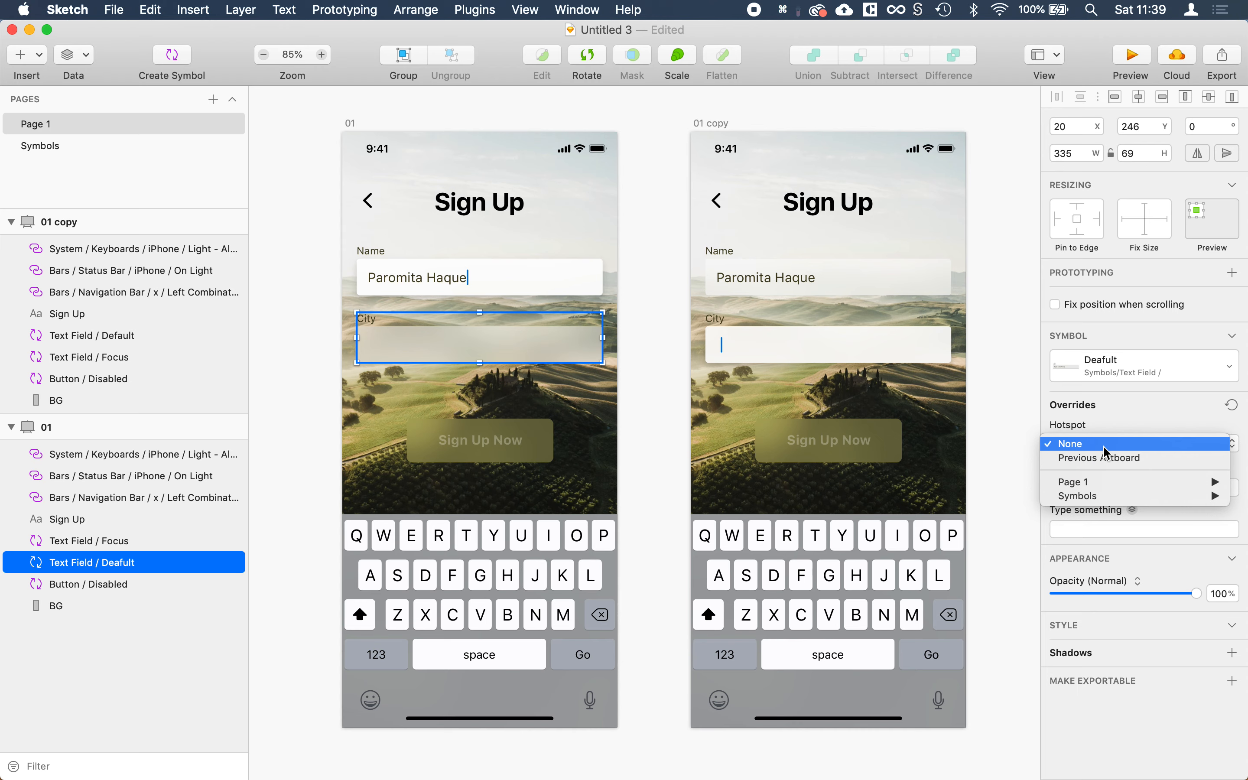
mouse_move(1104, 483)
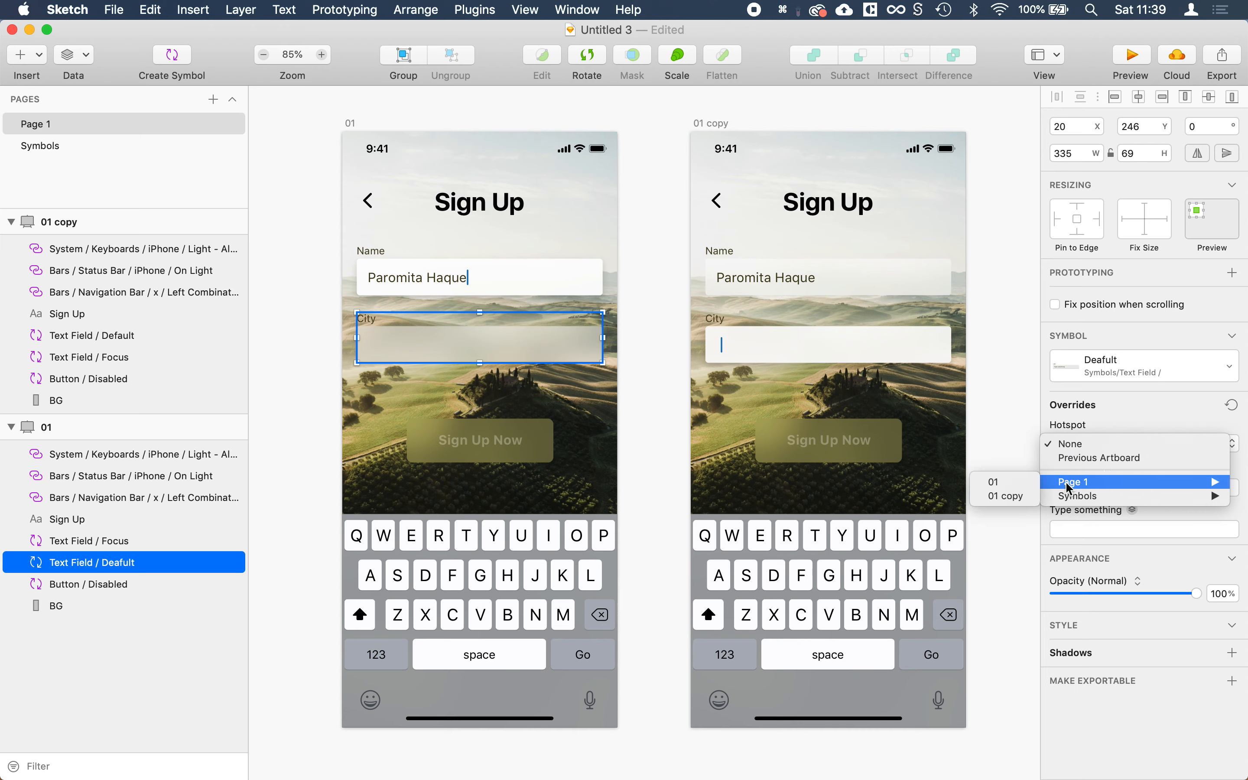
left_click(1013, 498)
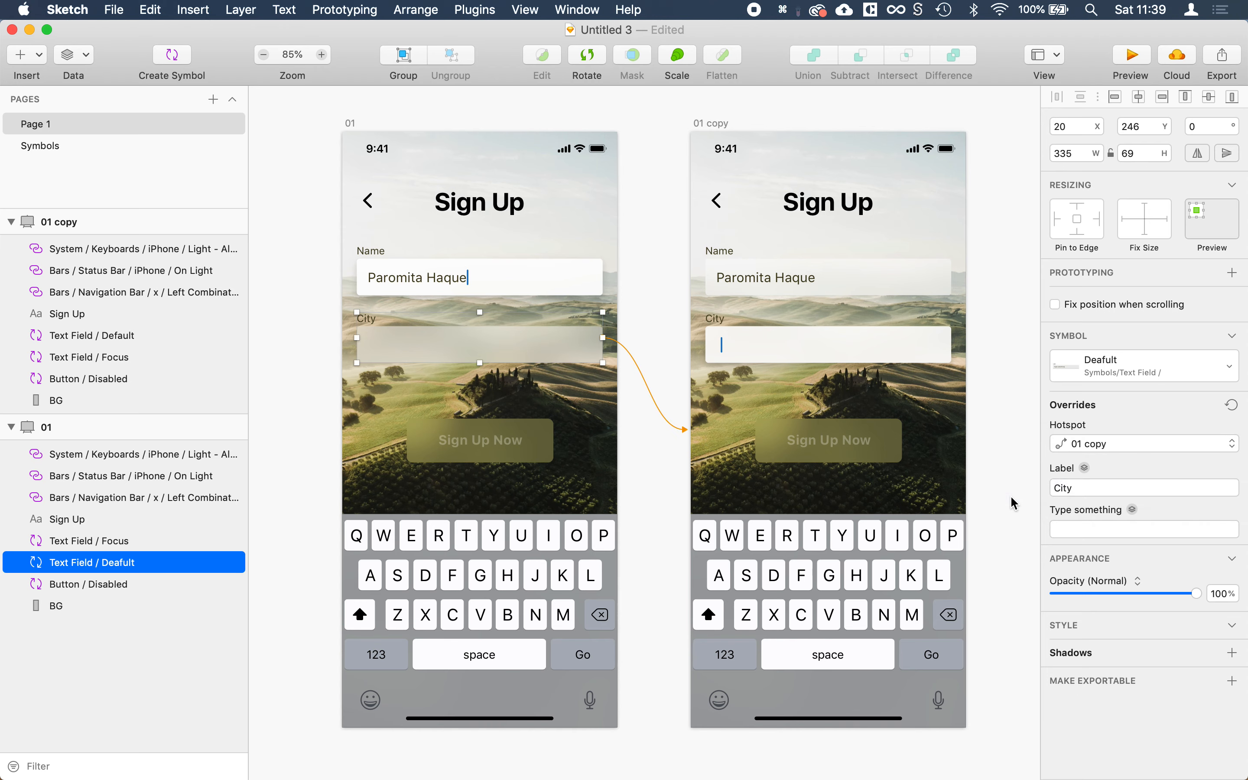
Rename the 01 copy artboard as 02.
left_click(708, 126)
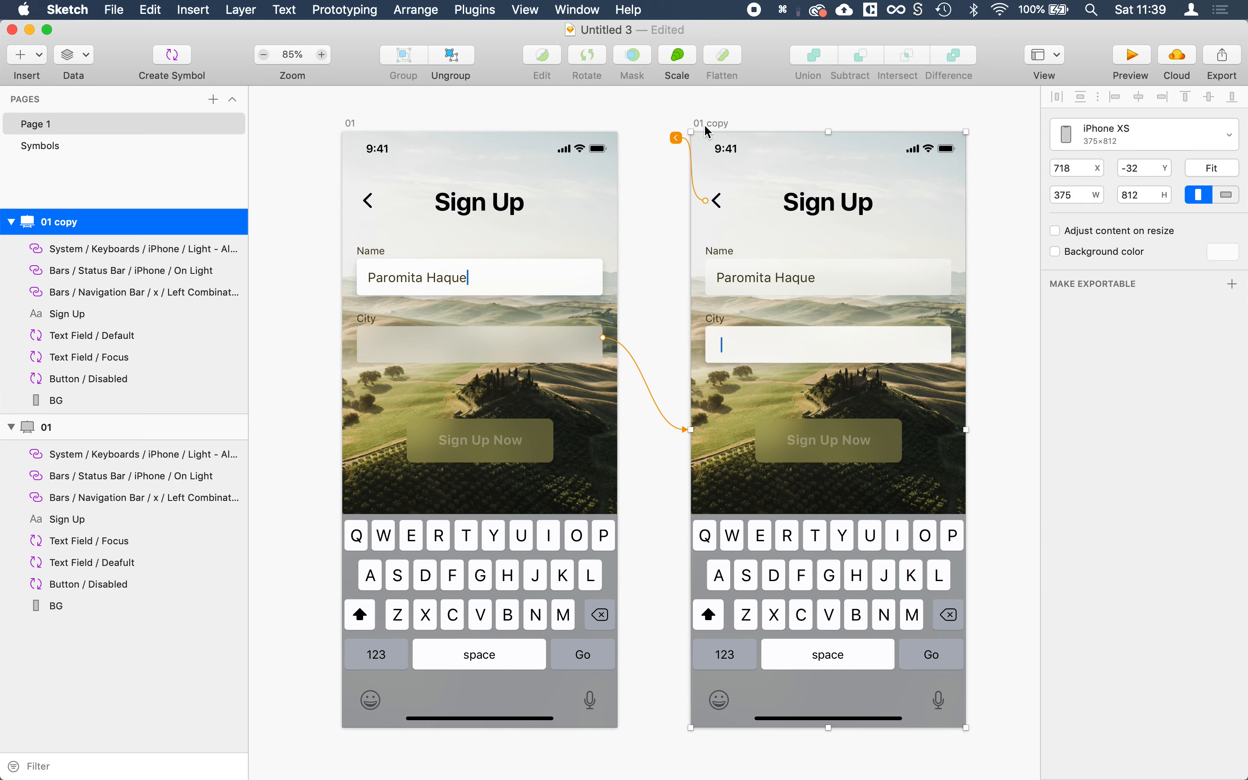
key("super+r")
left_click(85, 222)
key("BackSpace")
key("BackSpace")
key("BackSpace")
key("BackSpace")
key("BackSpace")
key("BackSpace")
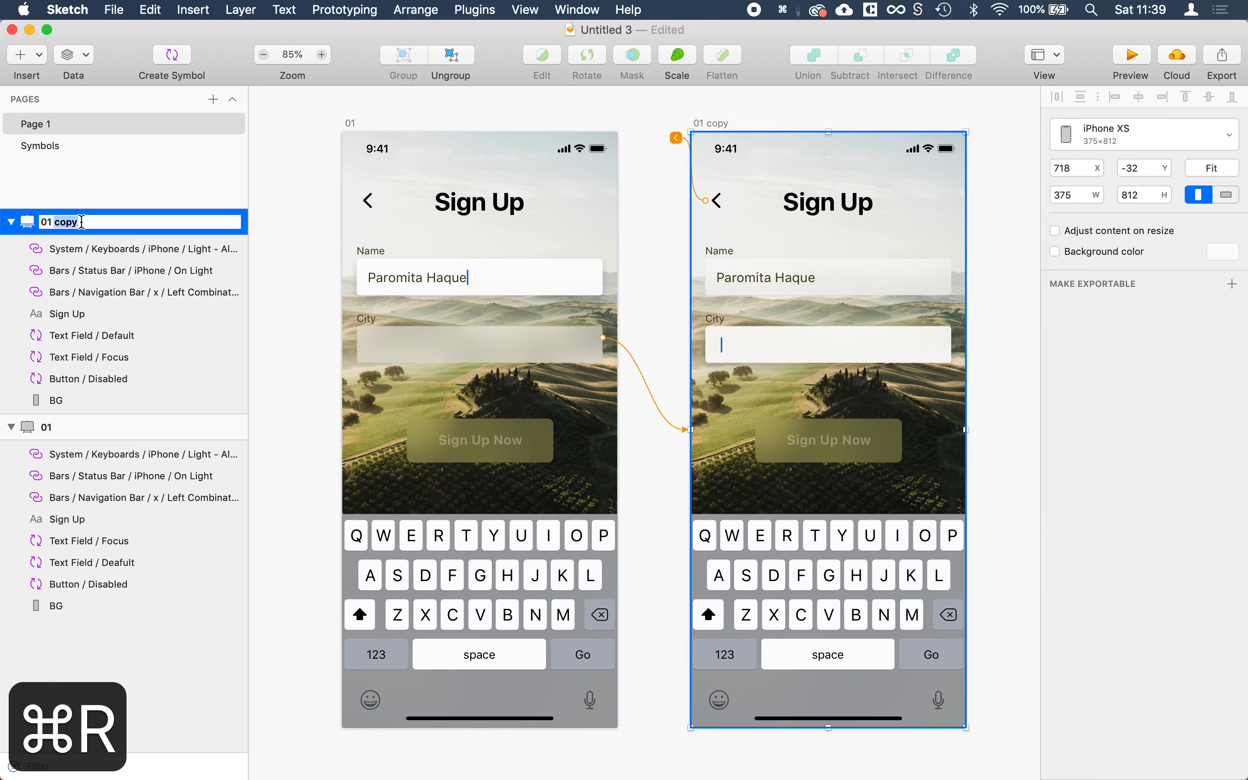
type("2")
key("Return")
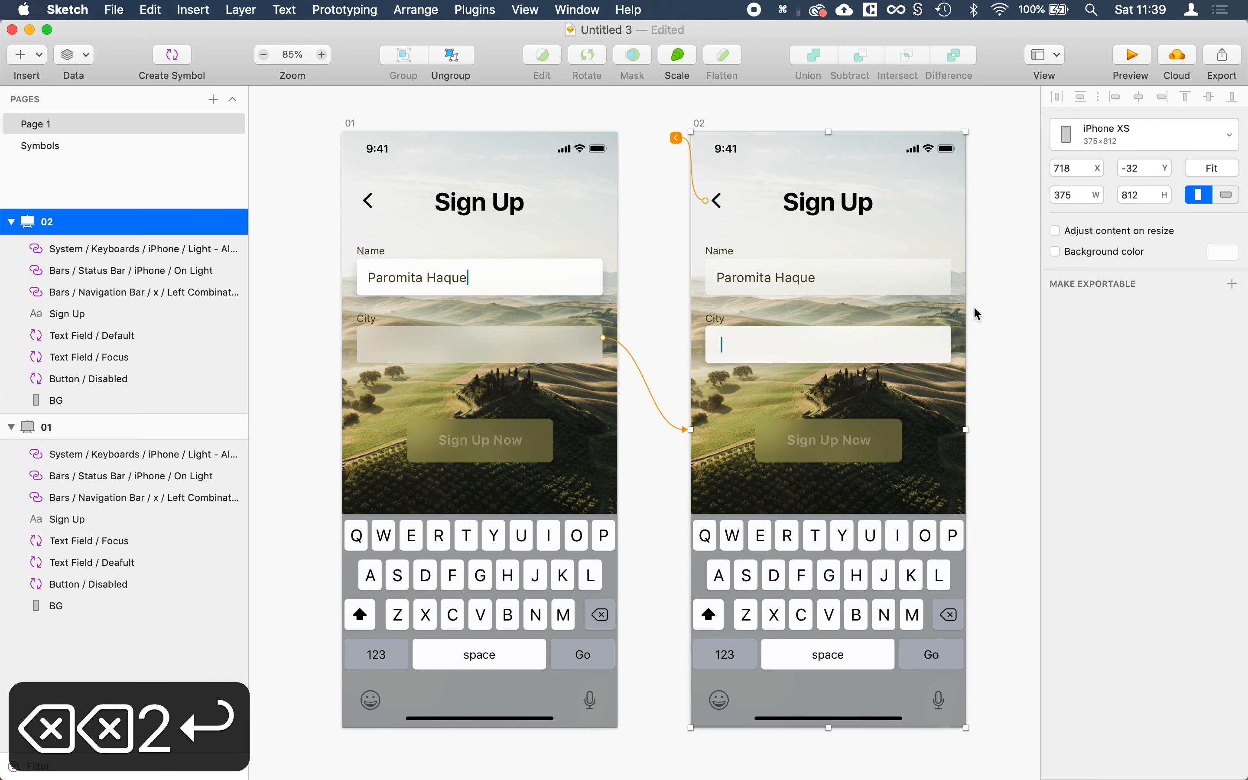
left_click(982, 316)
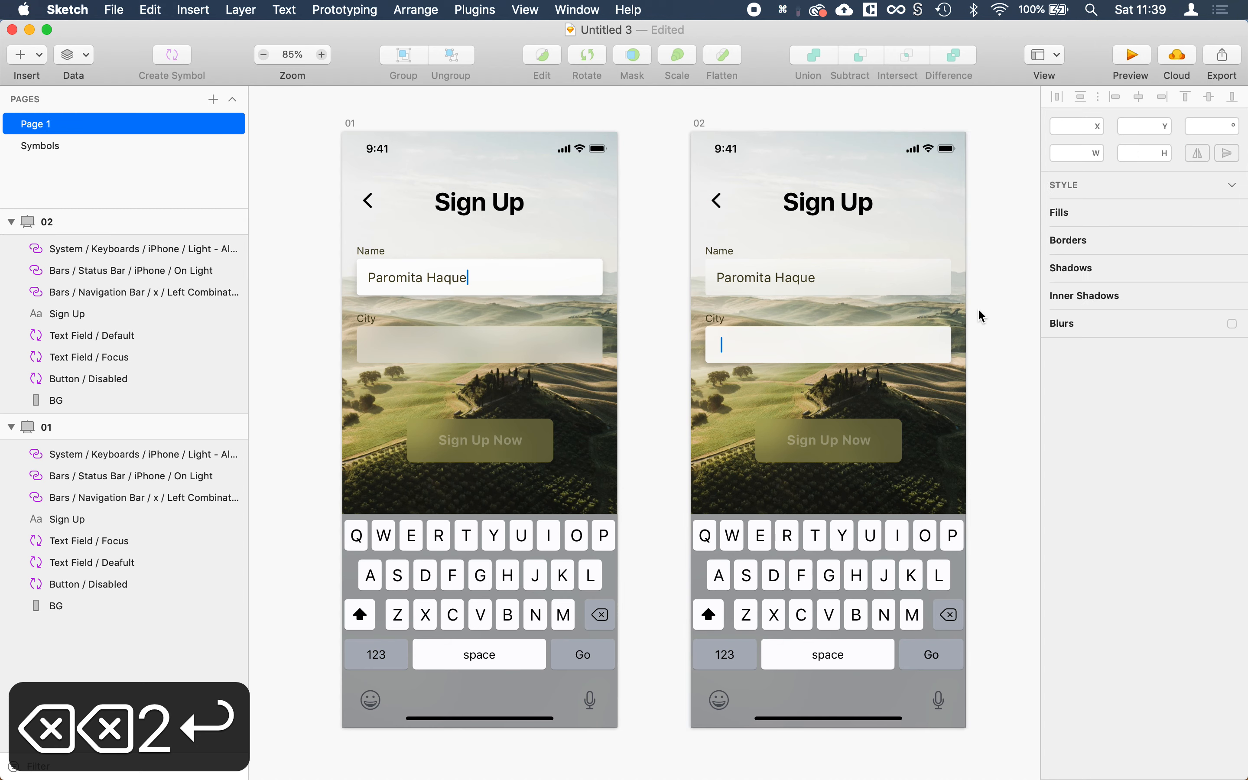
In the prototype preview, set artboard 01 as the start point and test the City field's hotspot.
left_click(1133, 56)
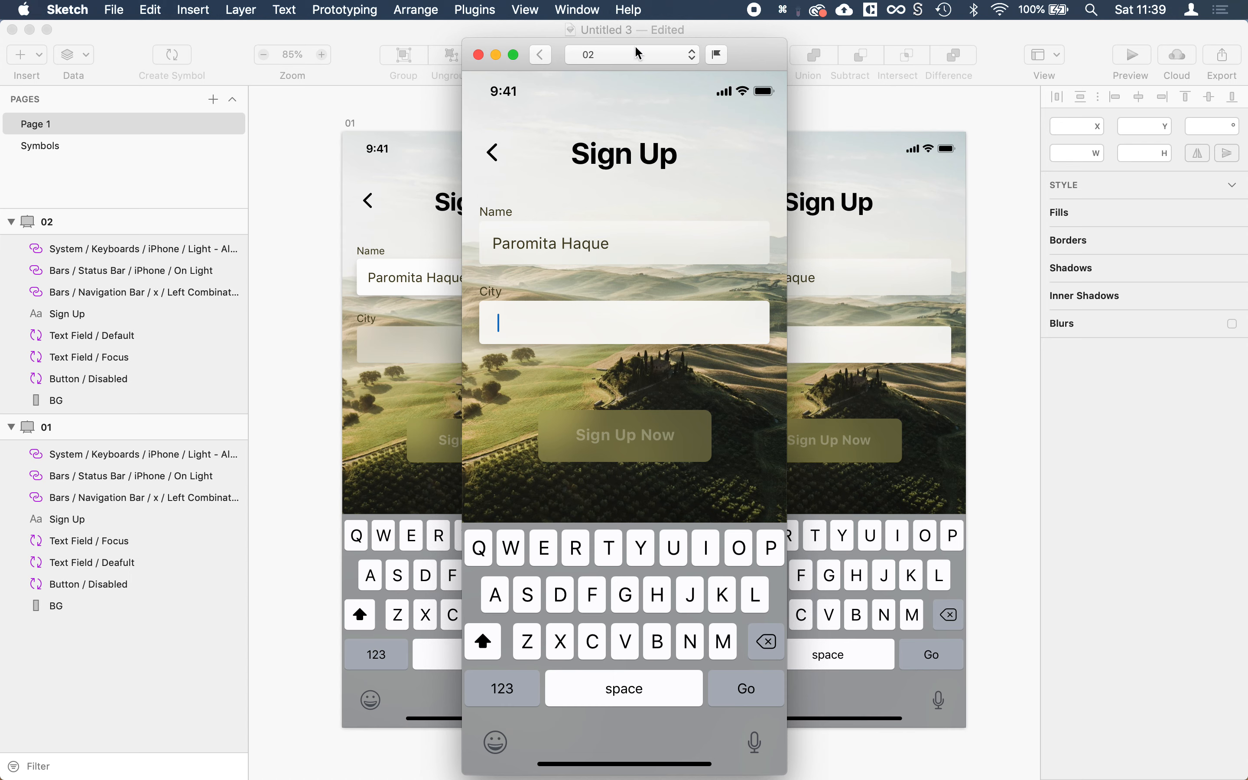
left_click(625, 58)
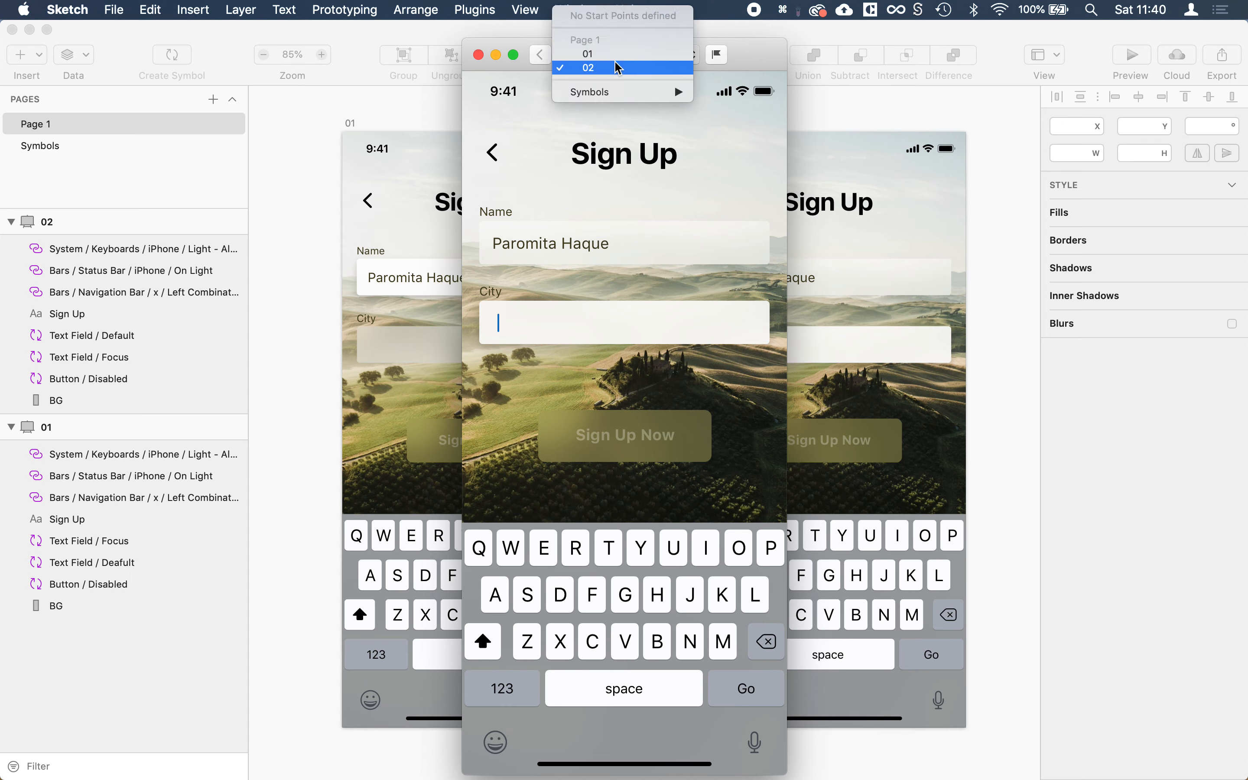
left_click(609, 54)
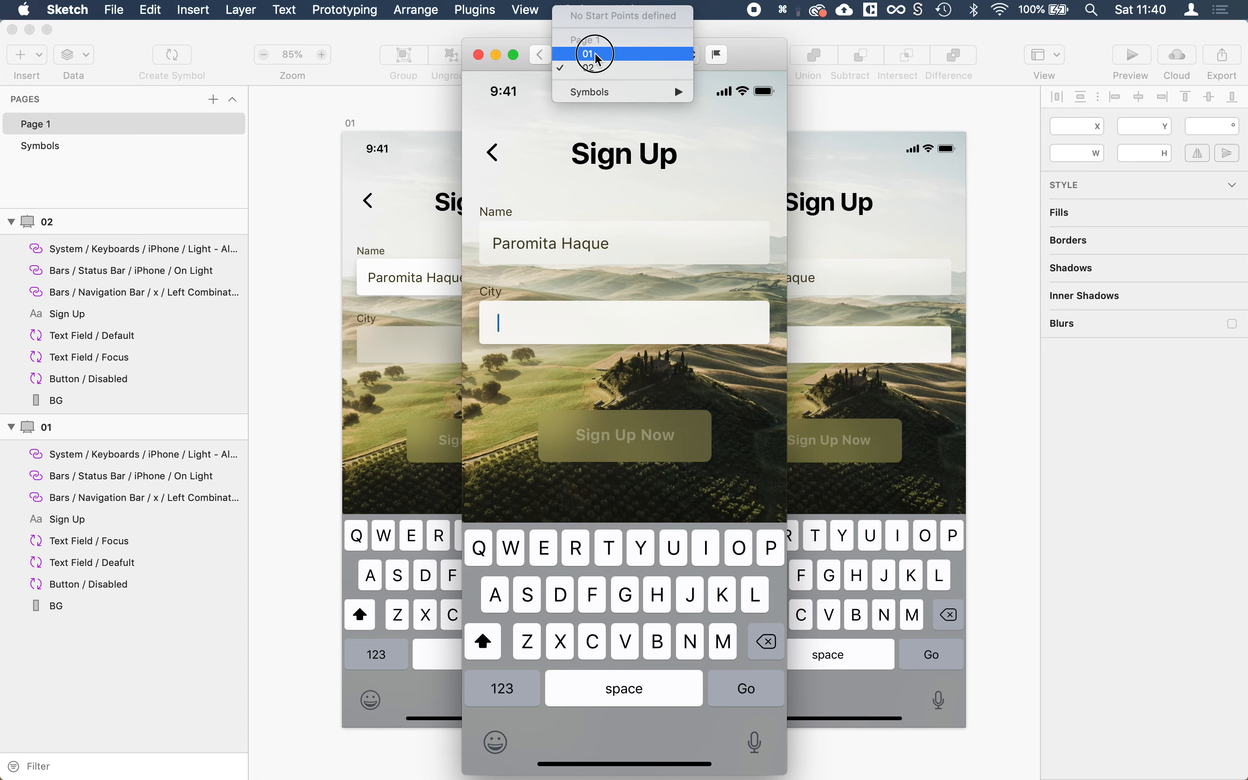
left_click(722, 59)
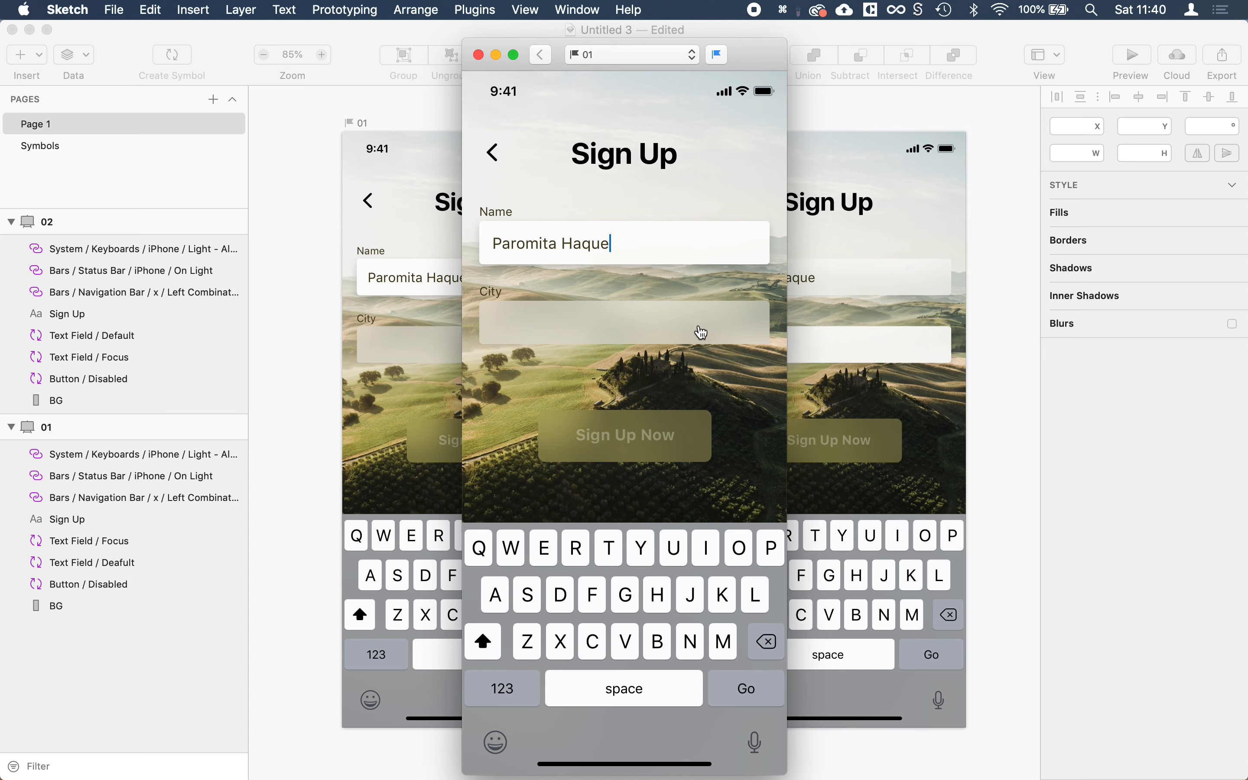
left_click(693, 331)
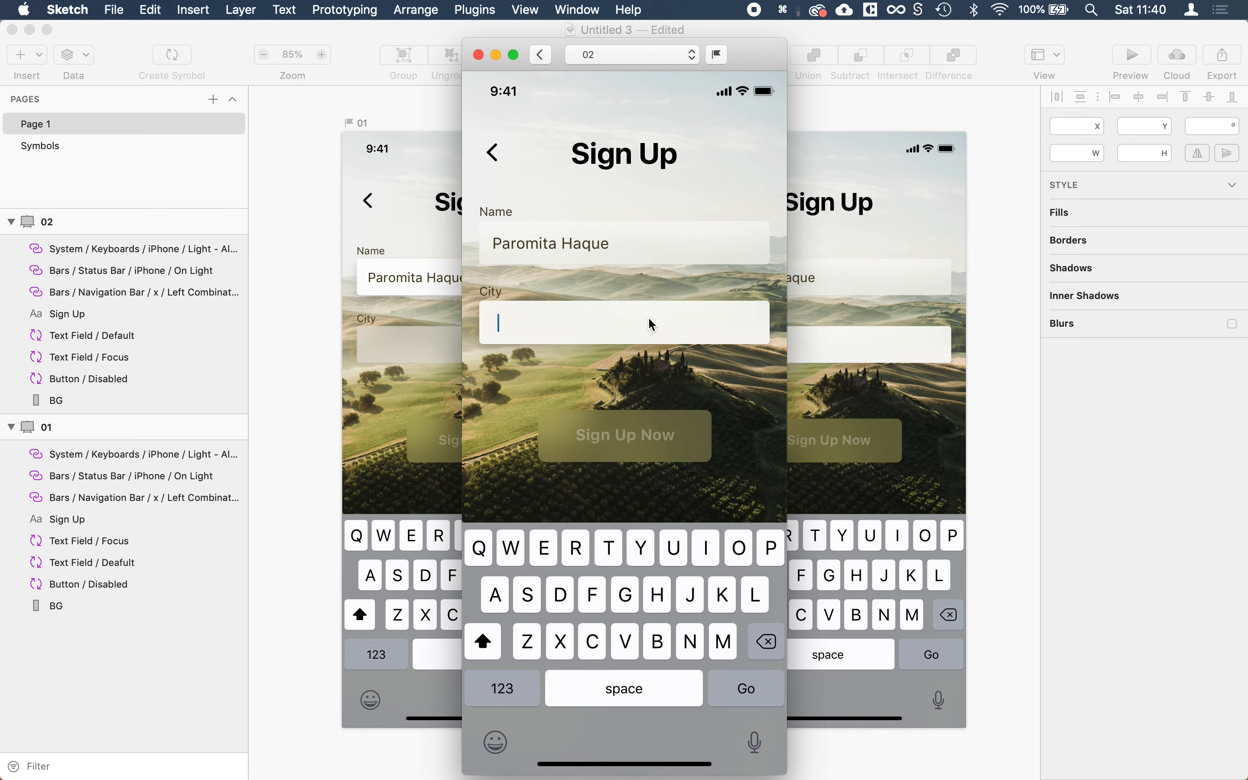
left_click(989, 273)
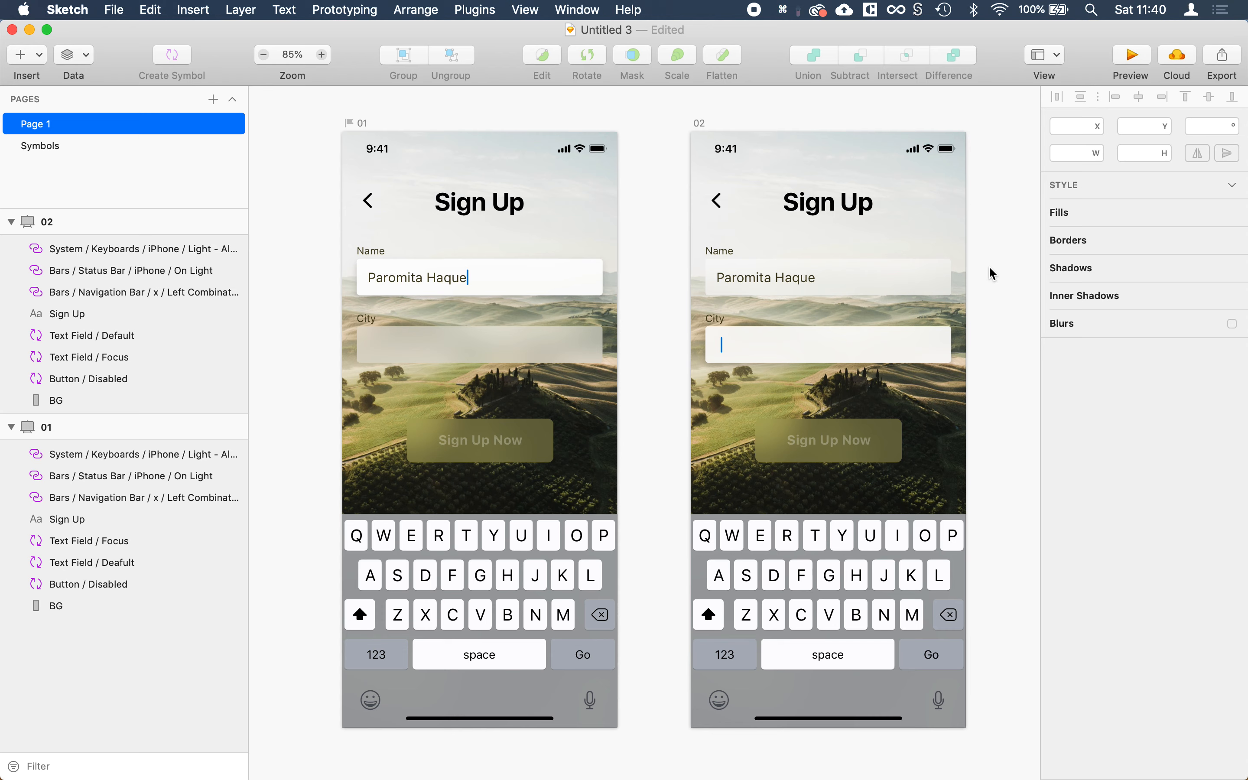
Set the hotspot in the Text Field / Deafult symbol to no artboard animation and return to the artboards.
left_click(486, 364)
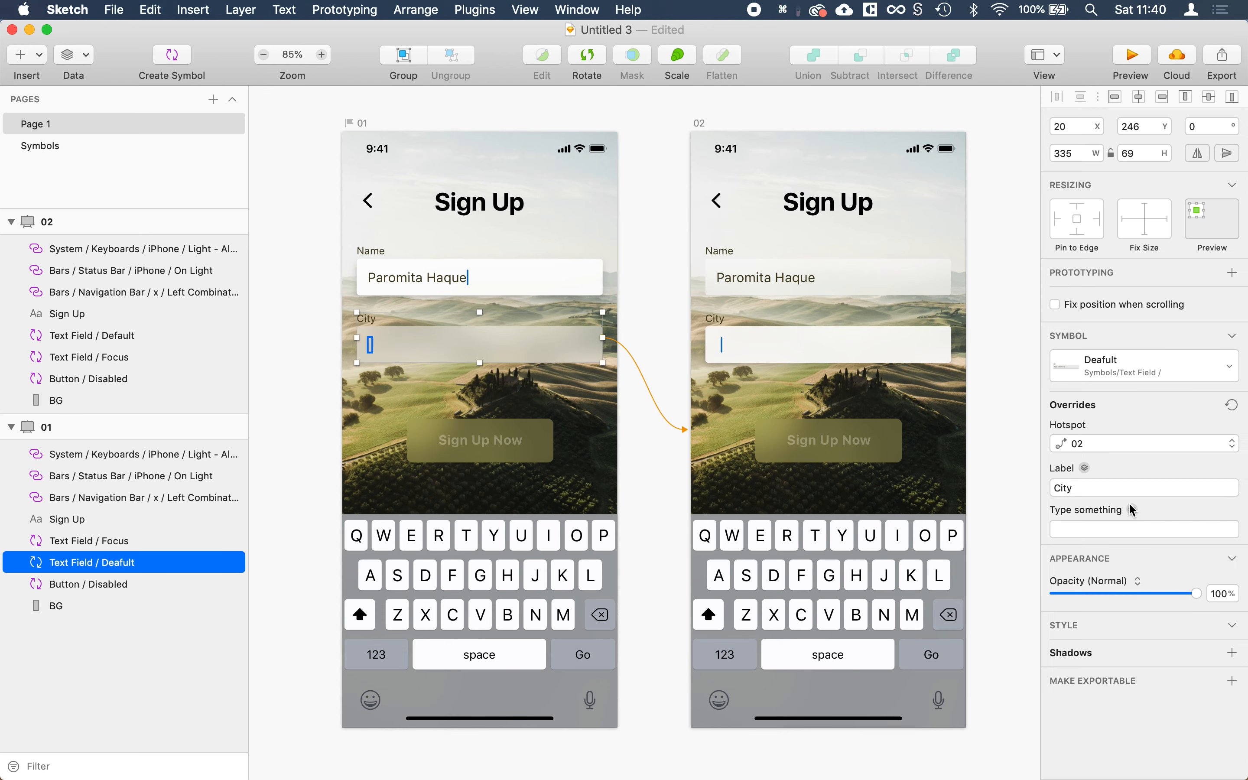
double_click(475, 341)
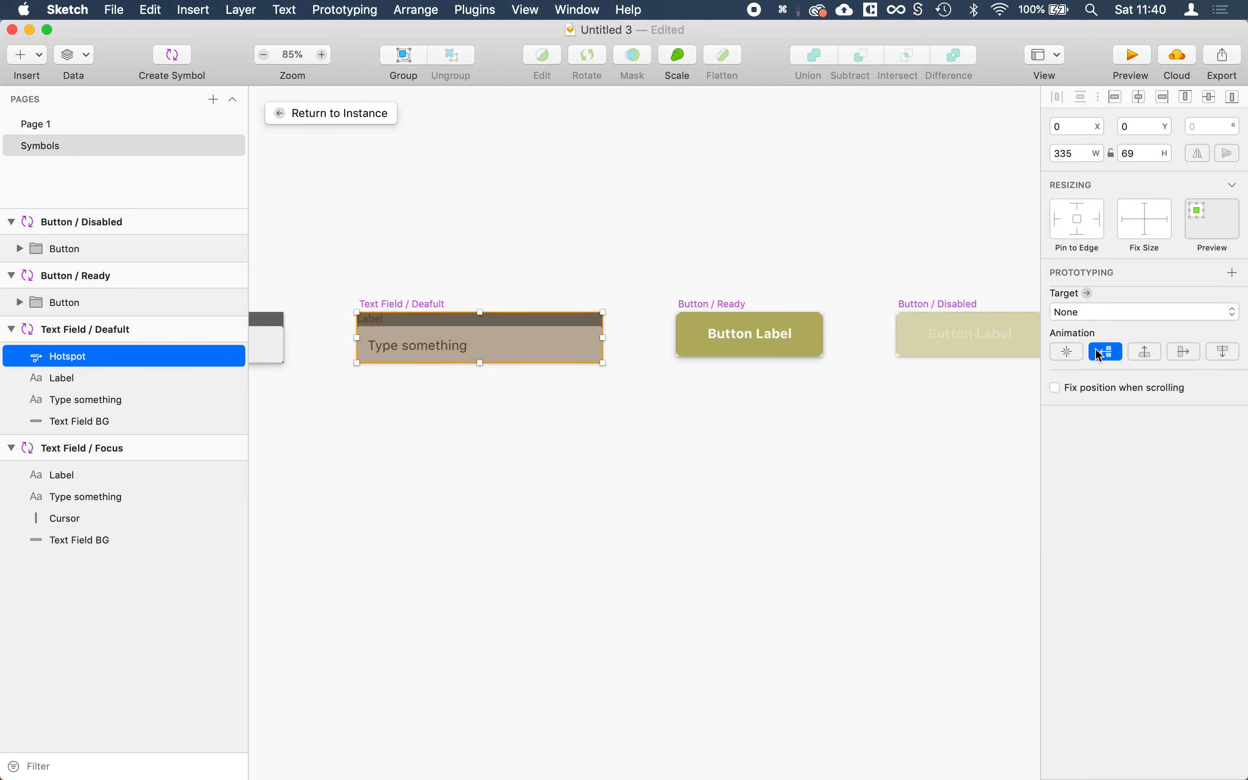
left_click(1067, 353)
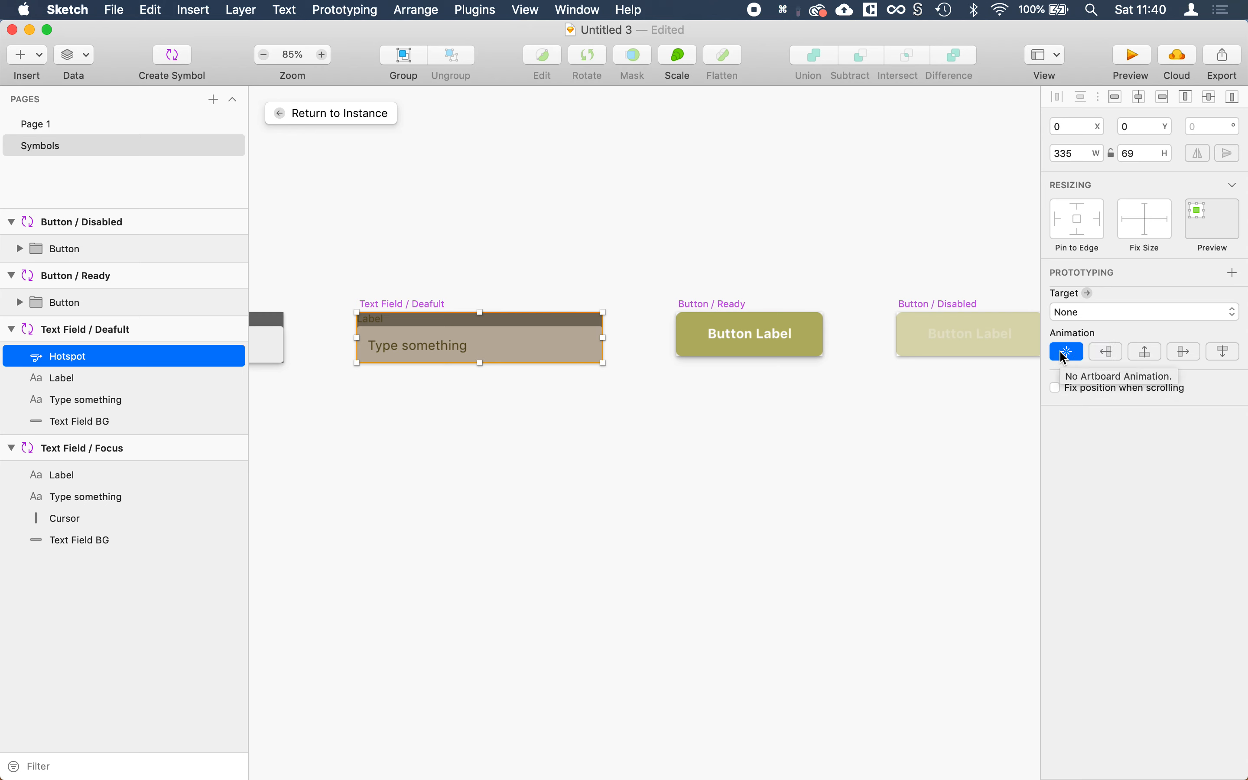
left_click(316, 112)
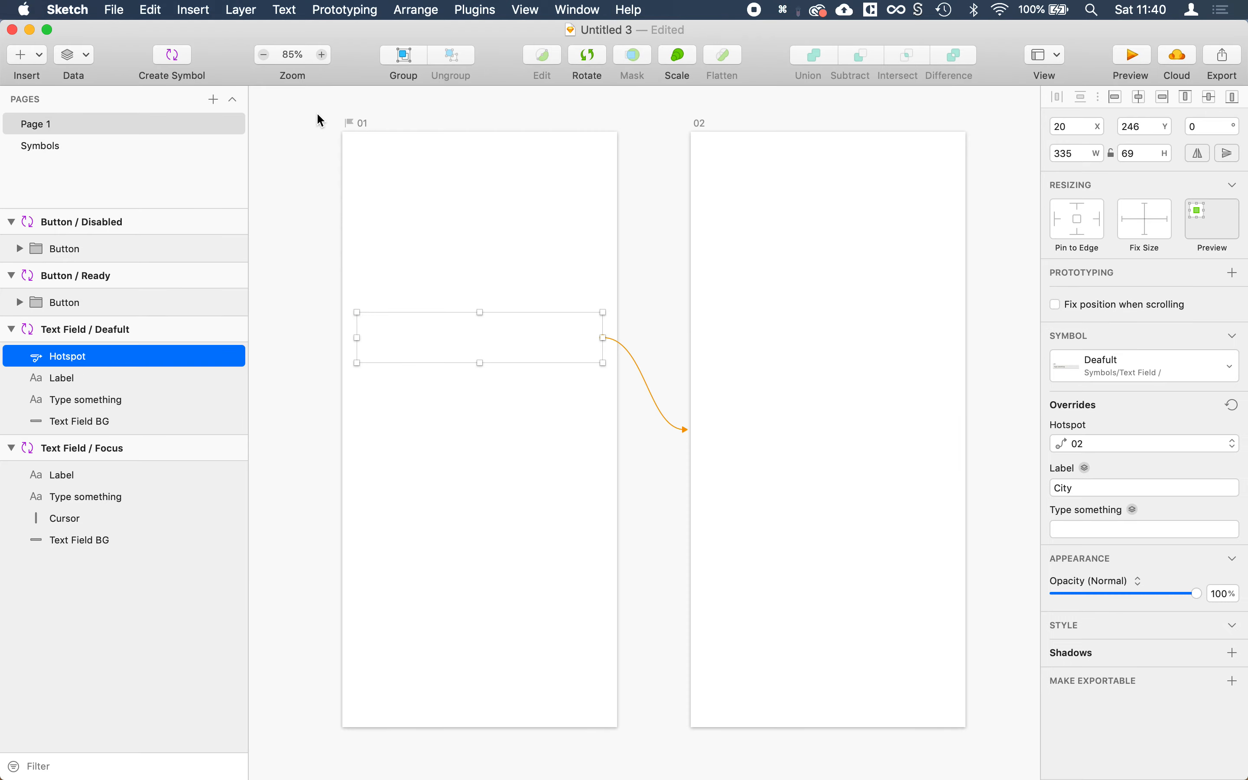
left_click(678, 312)
Preview the prototype from artboard 01, testing the City field's link to 02 and the back navigation.
left_click(1122, 49)
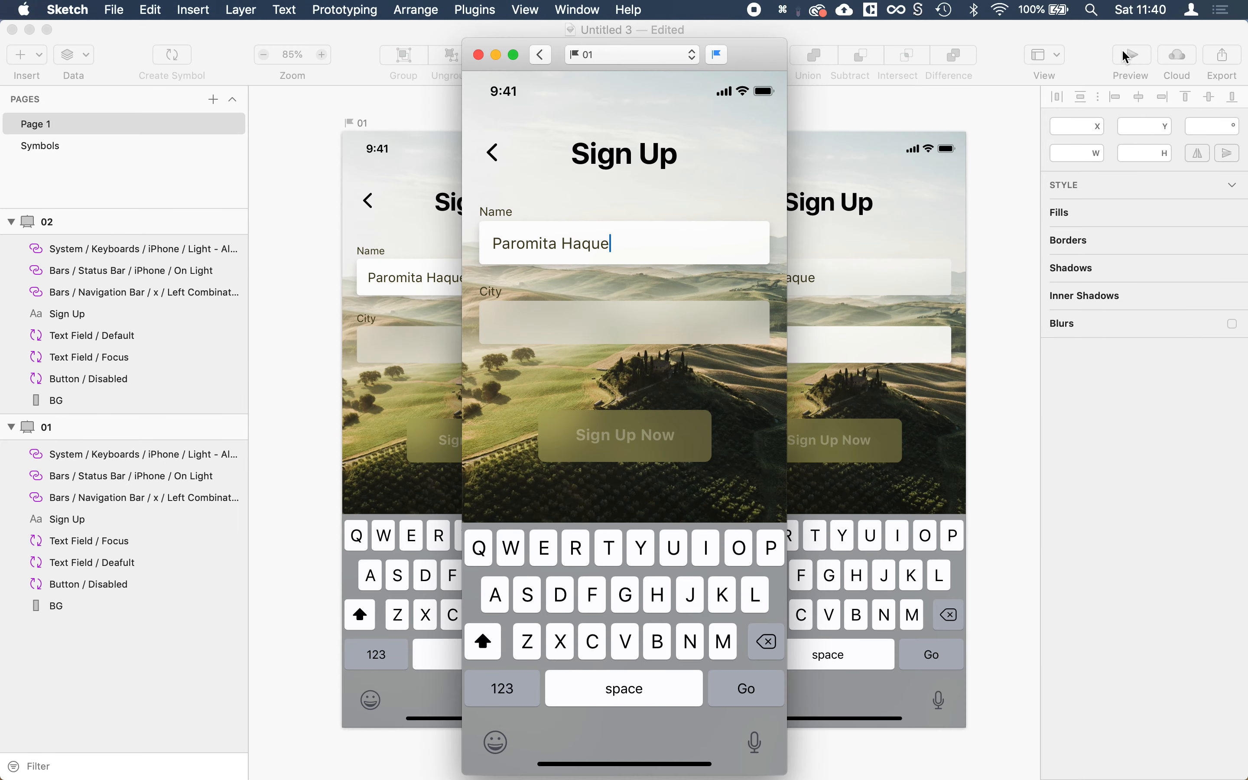
left_click(643, 336)
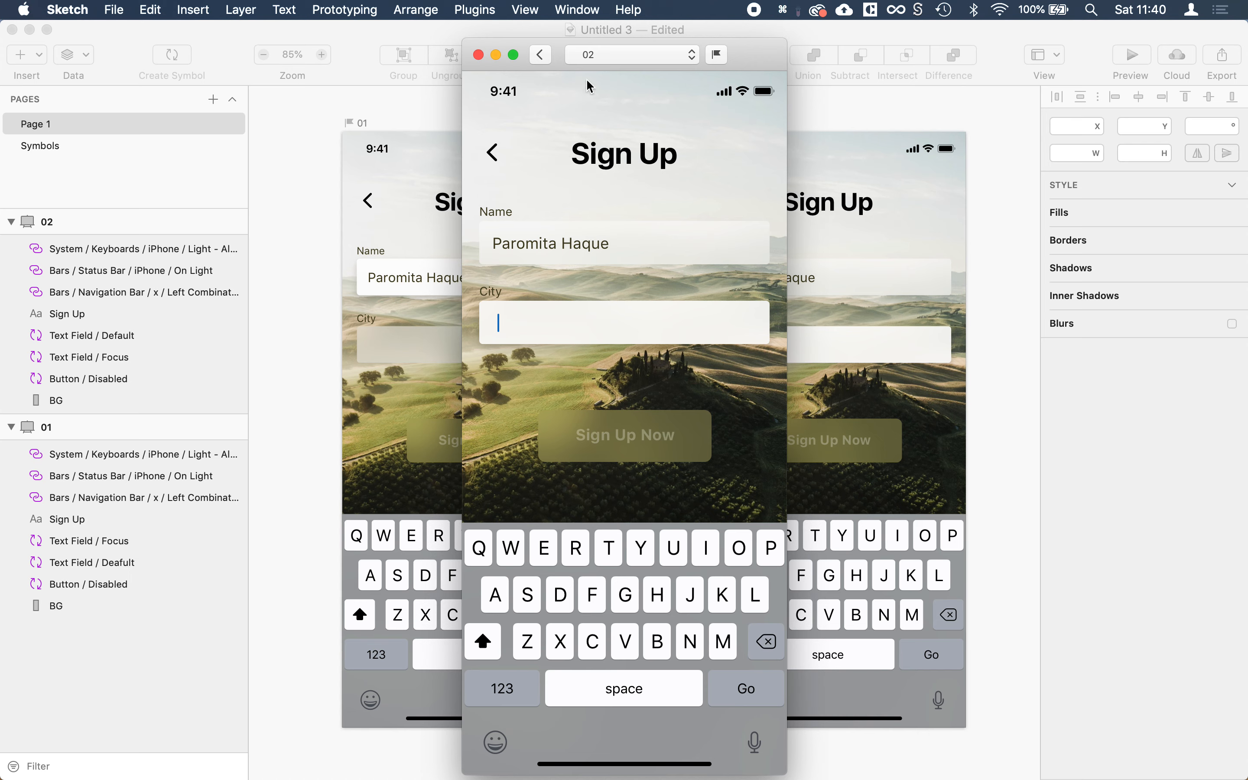
left_click(541, 55)
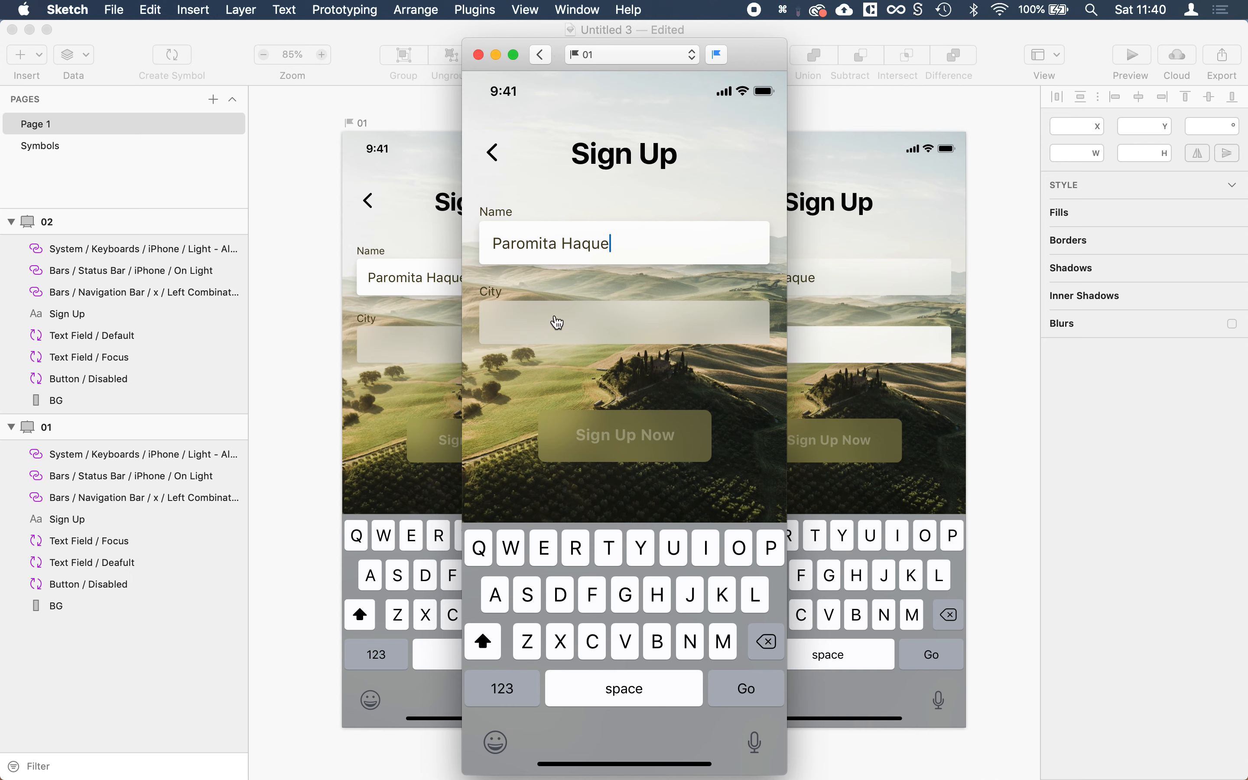
left_click(550, 322)
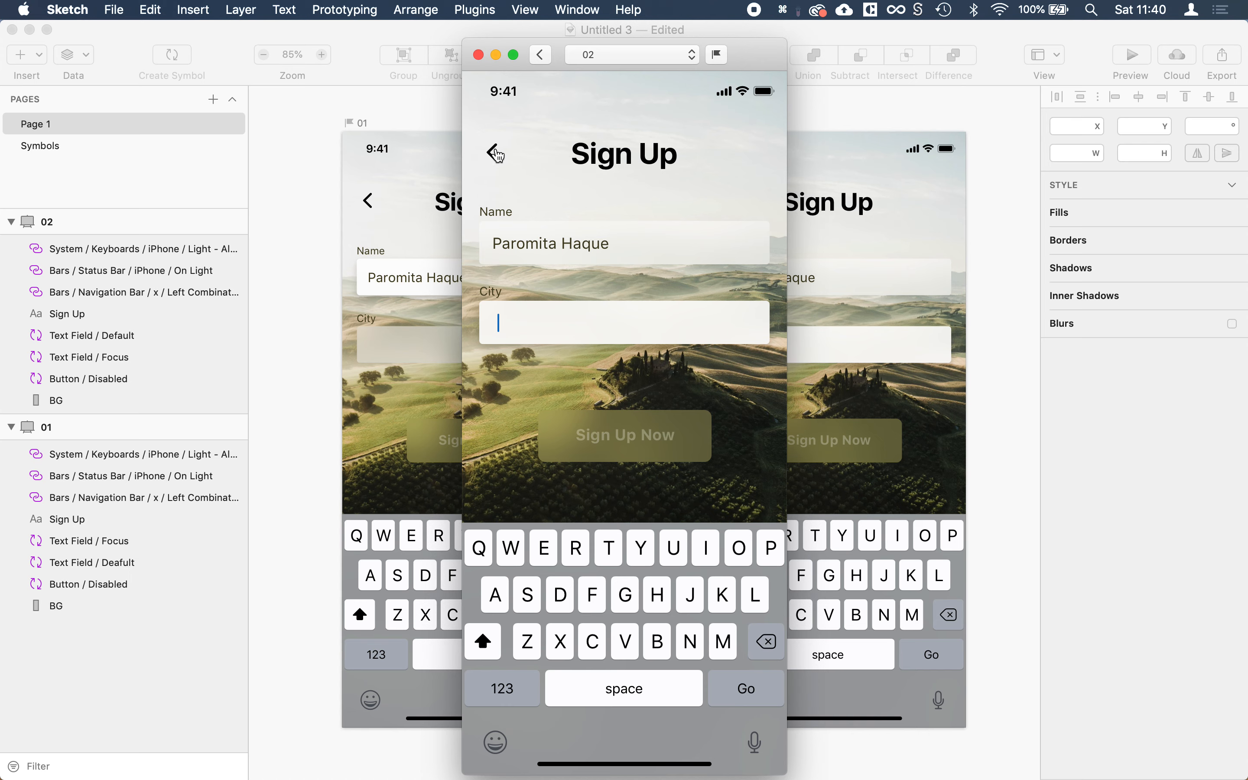
left_click(503, 158)
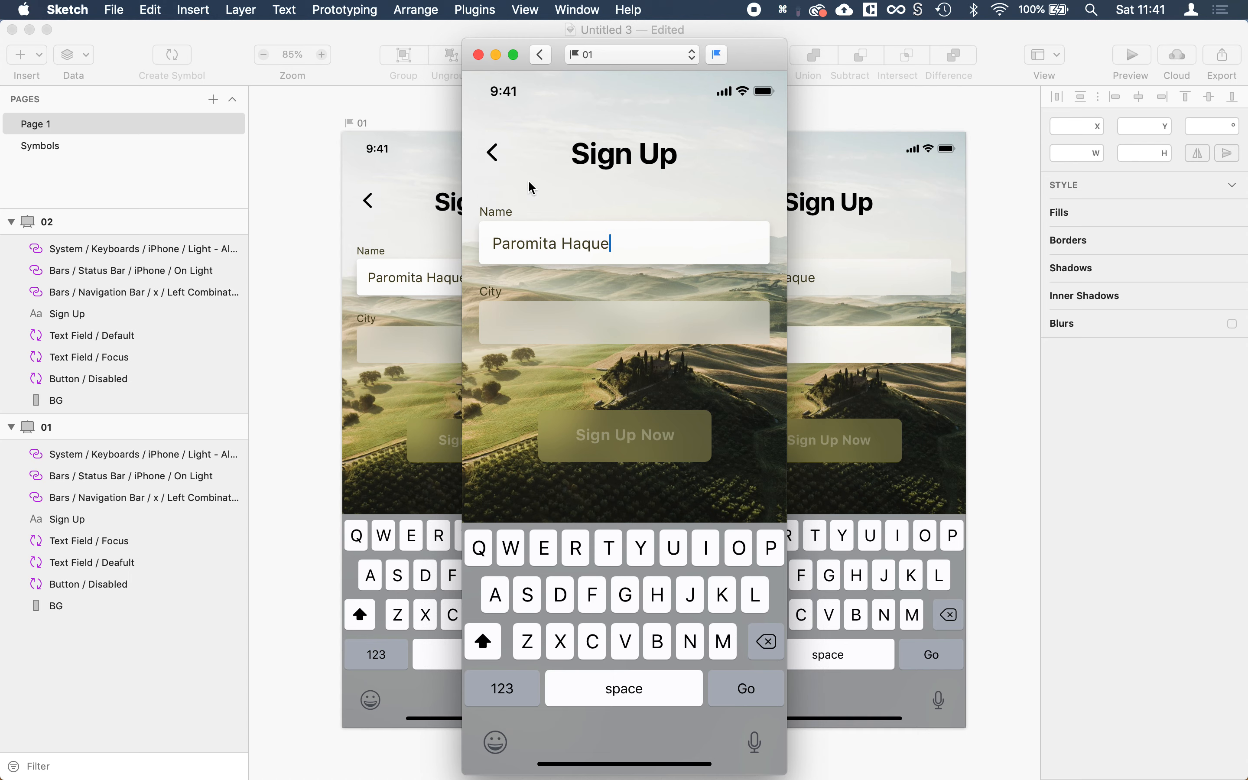
left_click(561, 323)
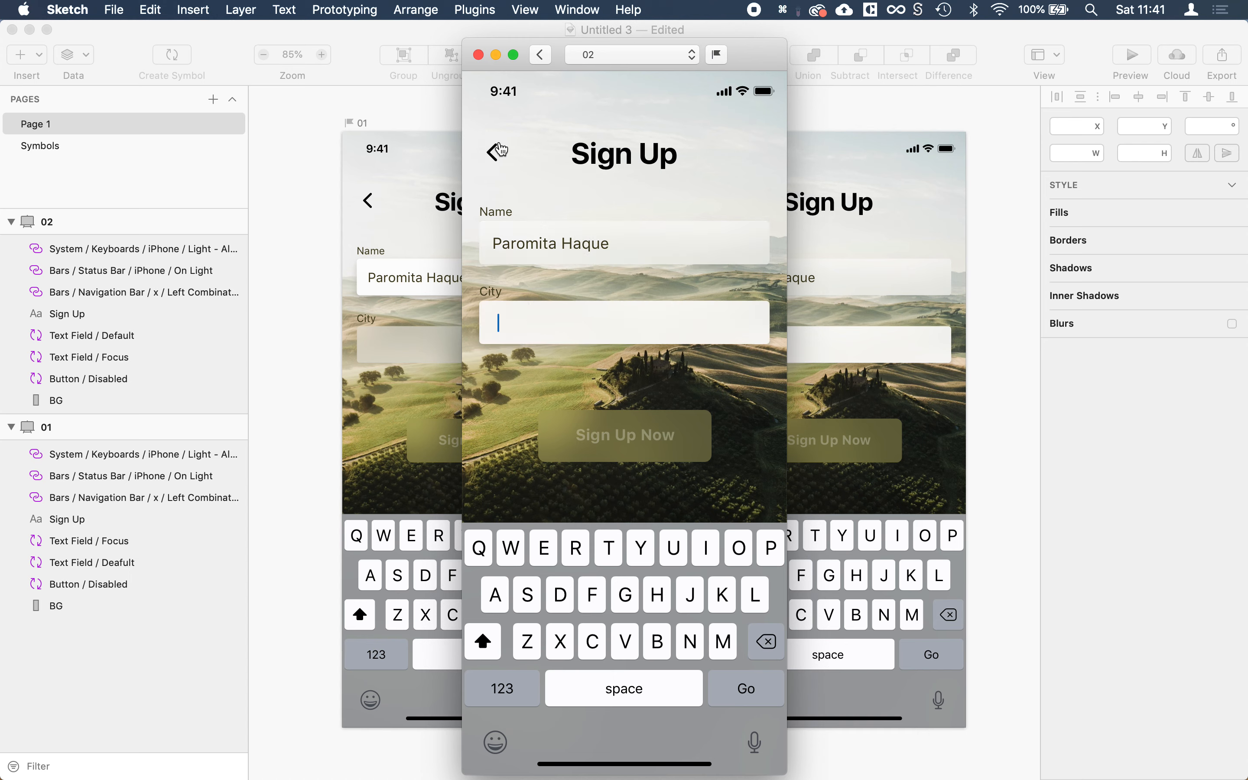
left_click(494, 150)
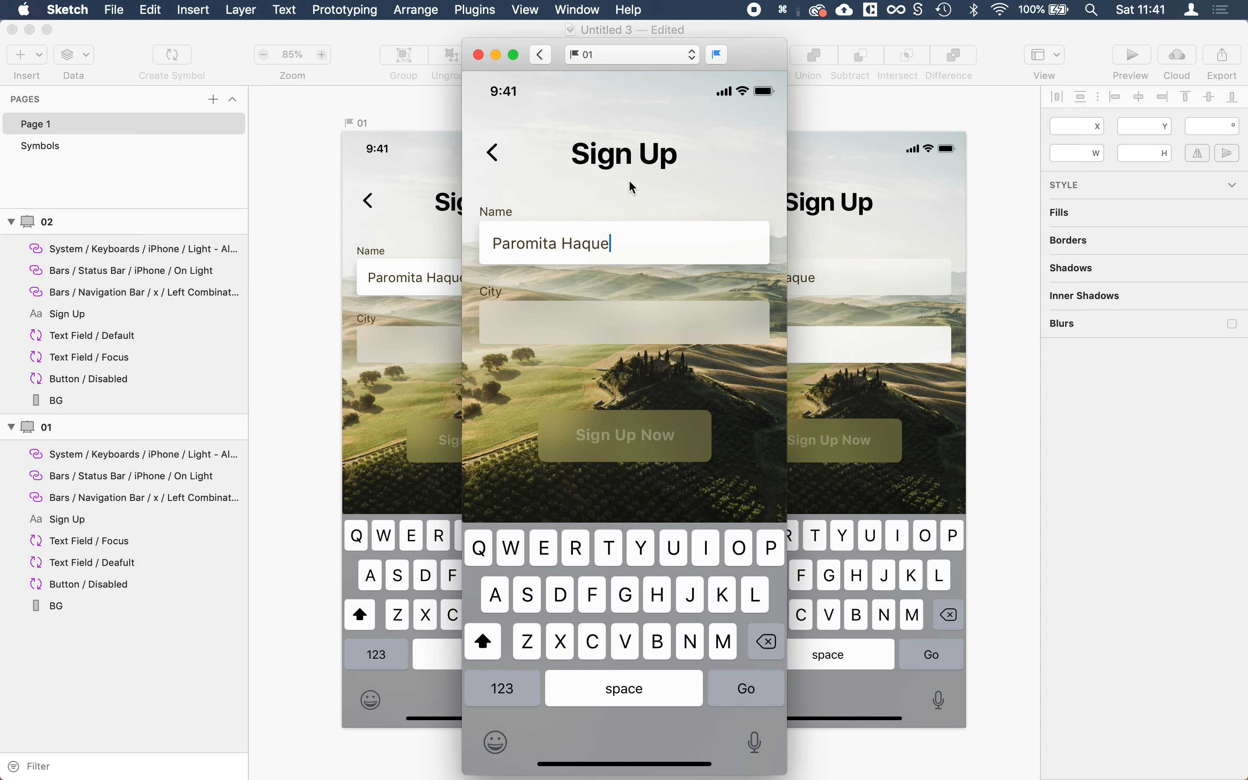
left_click(1006, 290)
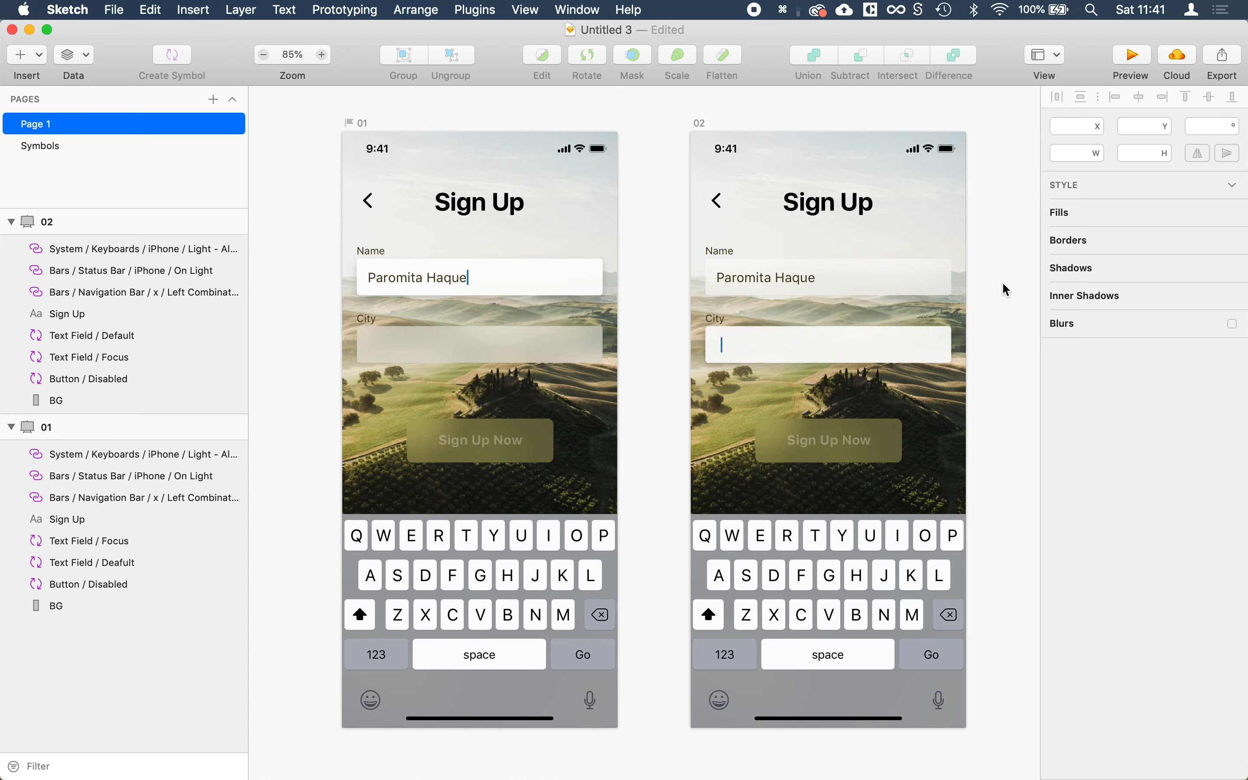
Duplicate artboard 02 and rename the copy as 03.
scroll(1003, 287, "right", 10)
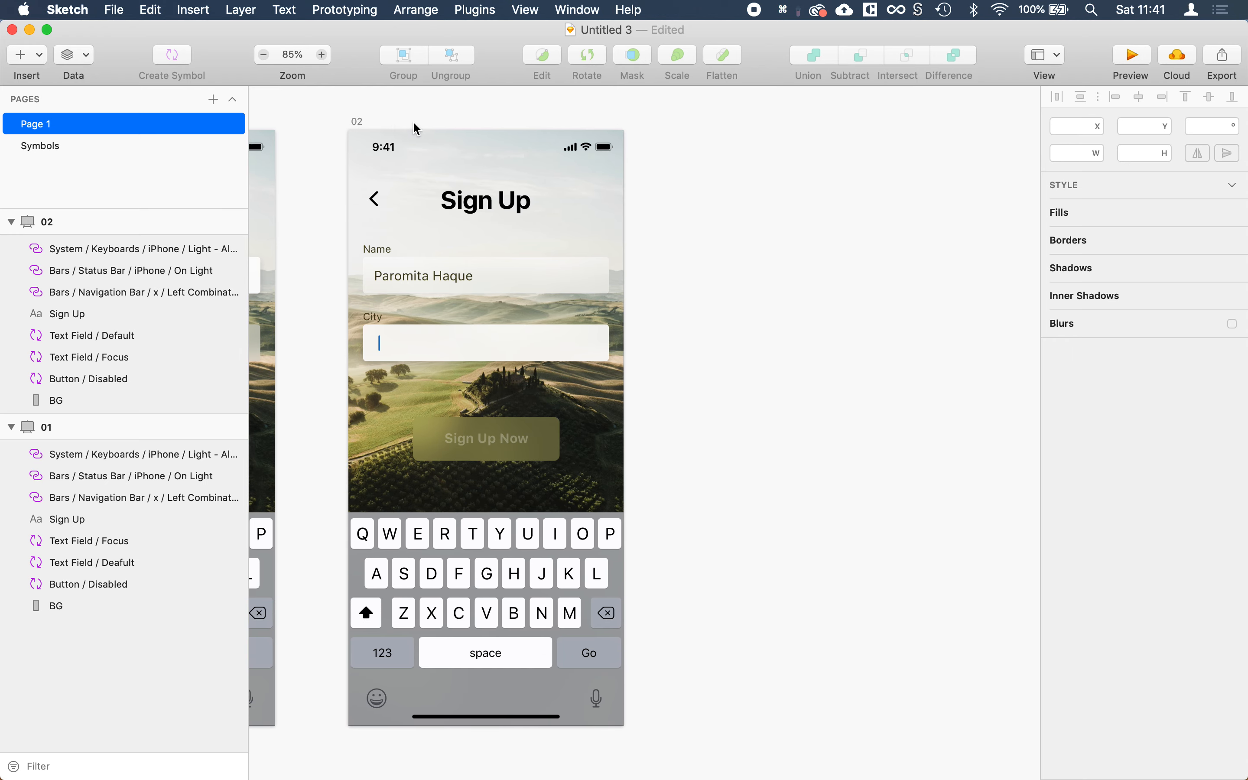
left_click(357, 123)
key("super+d")
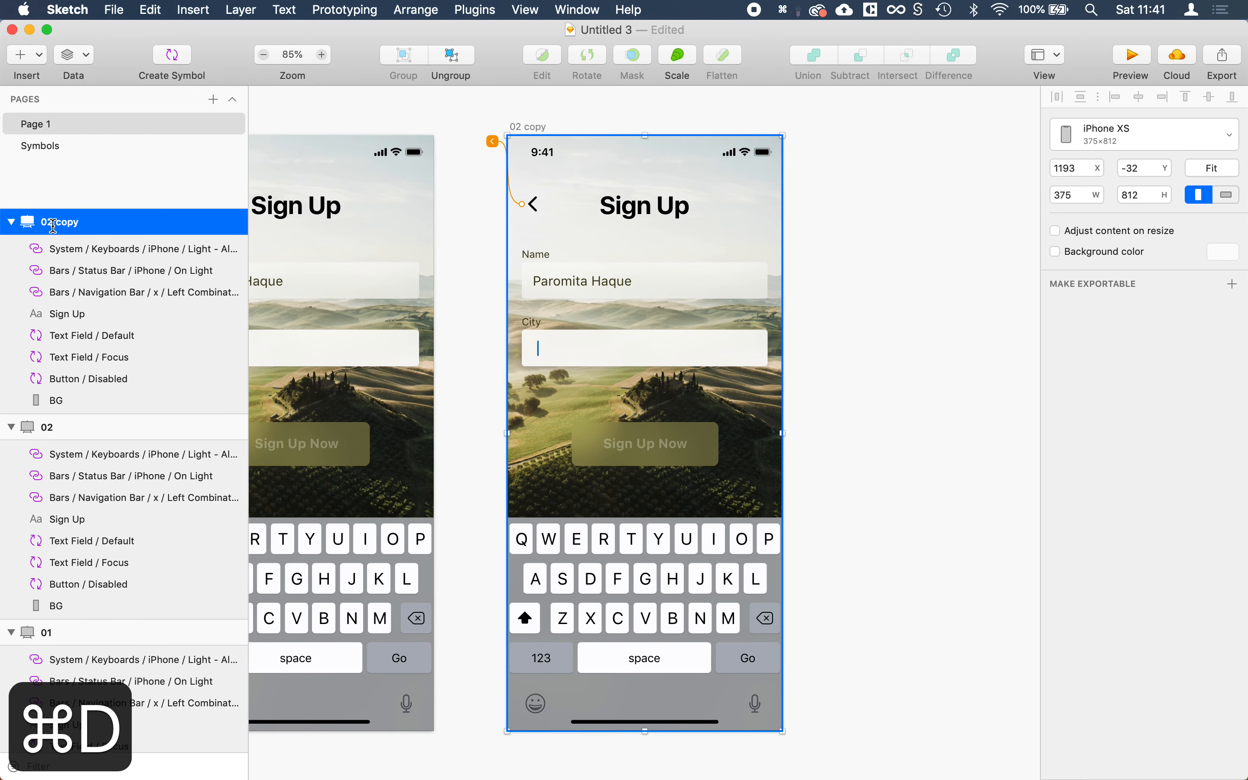
double_click(144, 223)
type("03")
key("Return")
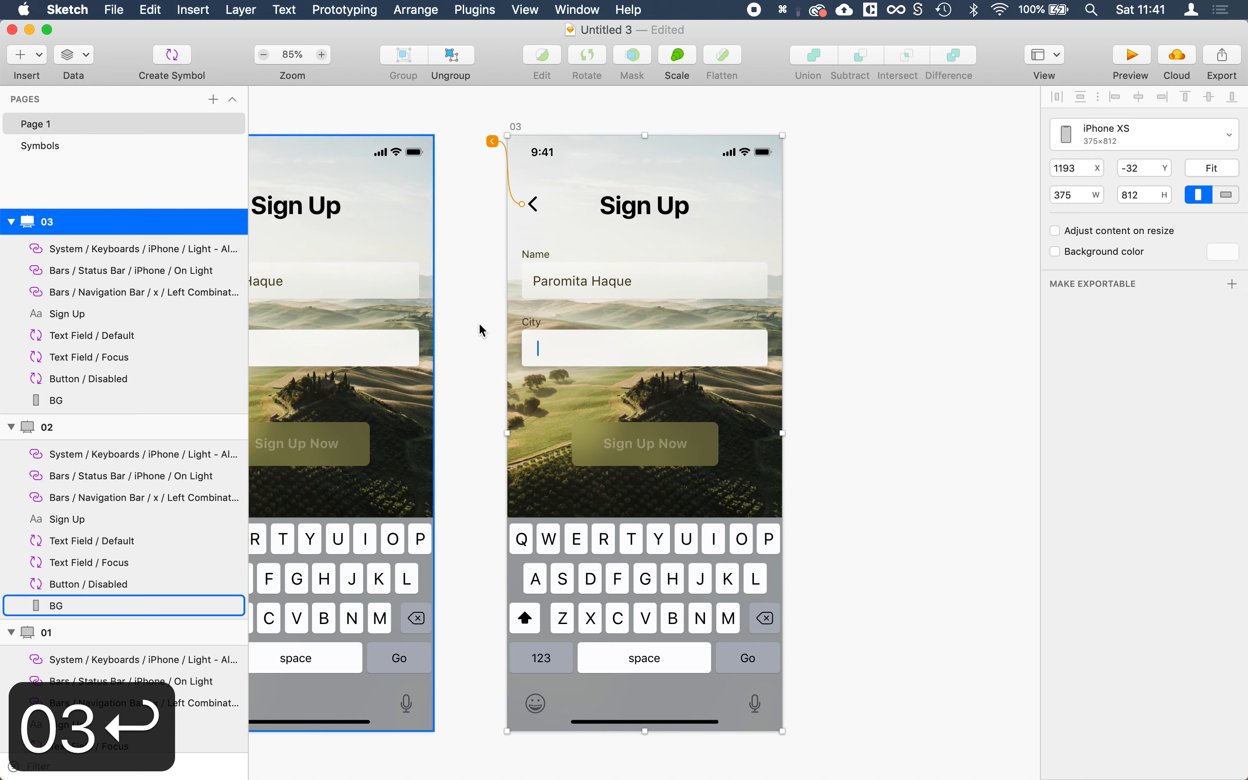
left_click(847, 325)
Fill the City field's text override on artboard 03 with World Cities data.
left_click(669, 371)
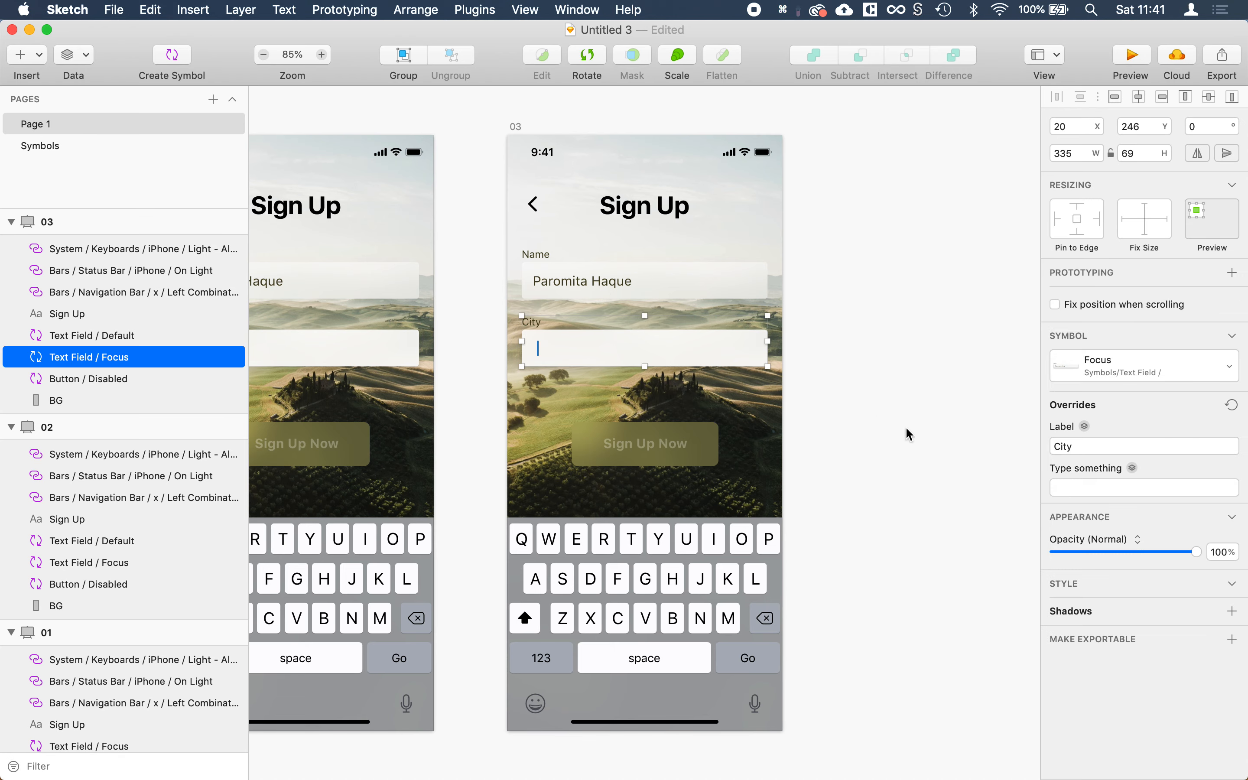
left_click(1131, 469)
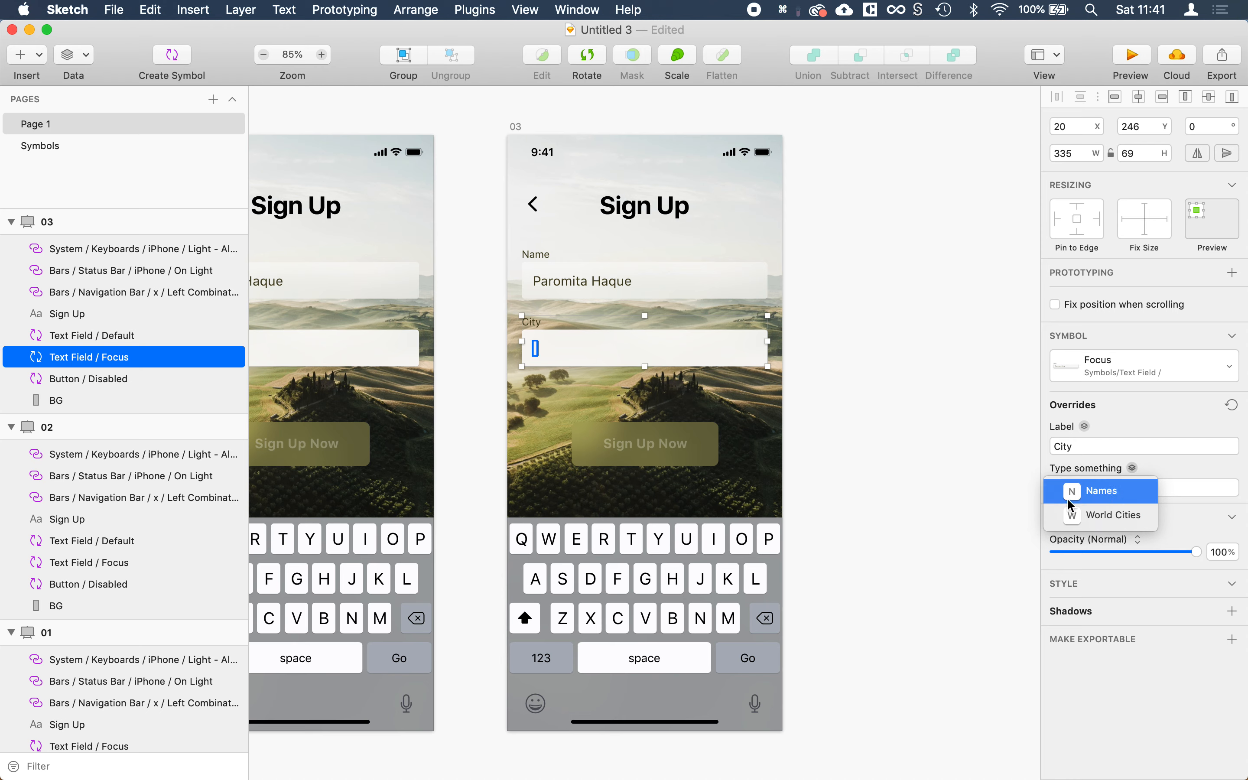
left_click(1109, 516)
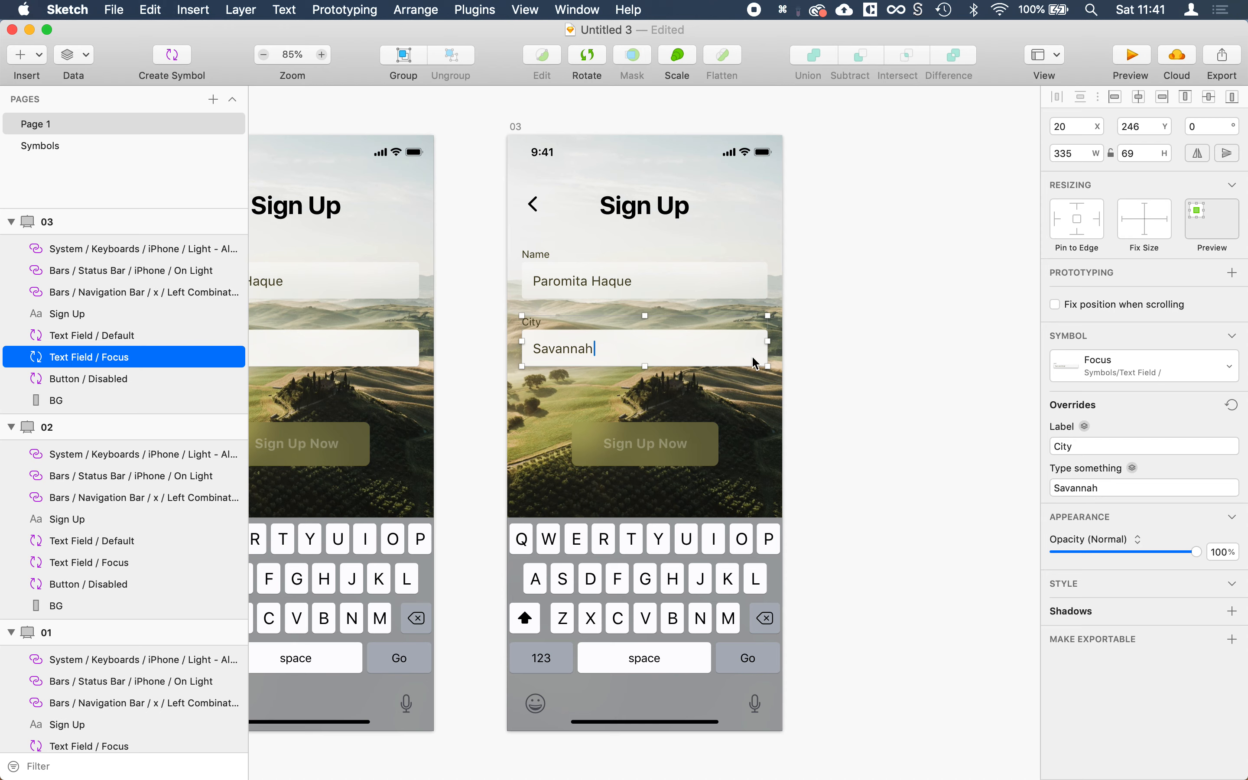
Swap the Sign Up Now button on artboard 03 to the Button / Ready symbol and rename its layer Button / Ready.
left_click(681, 444)
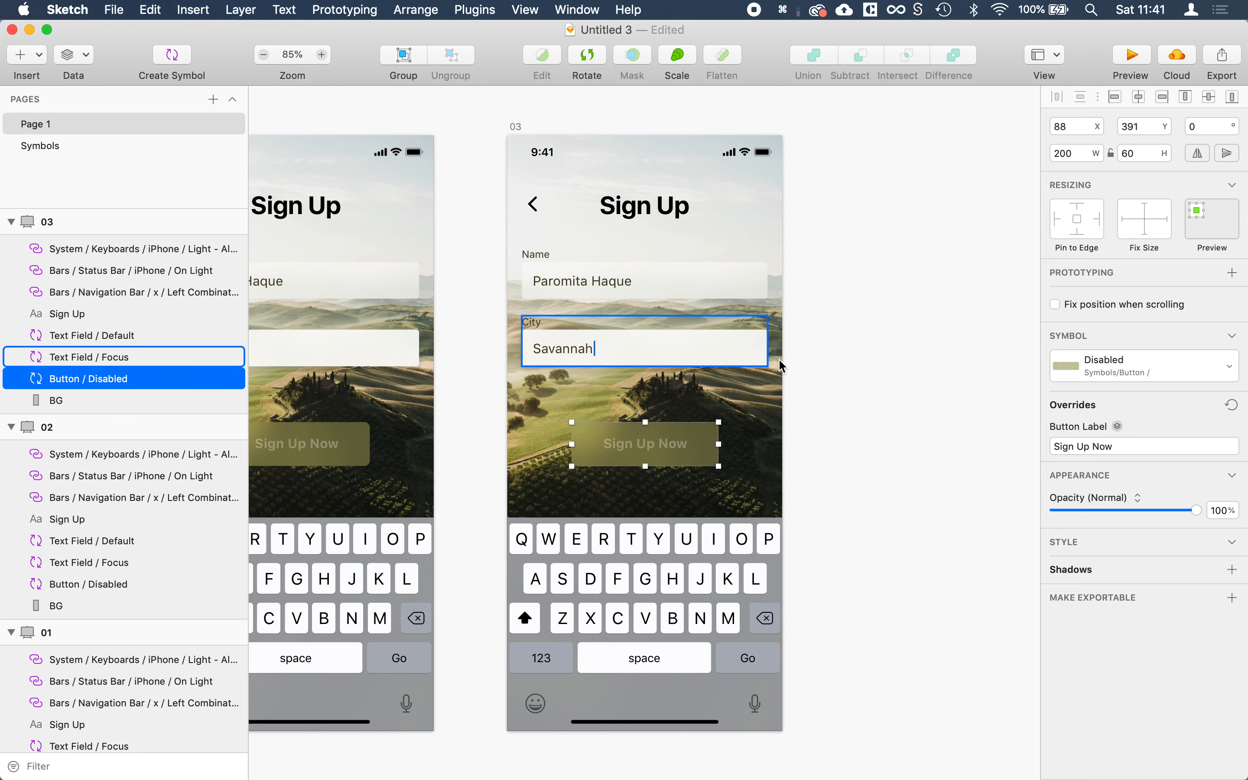
left_click(1103, 368)
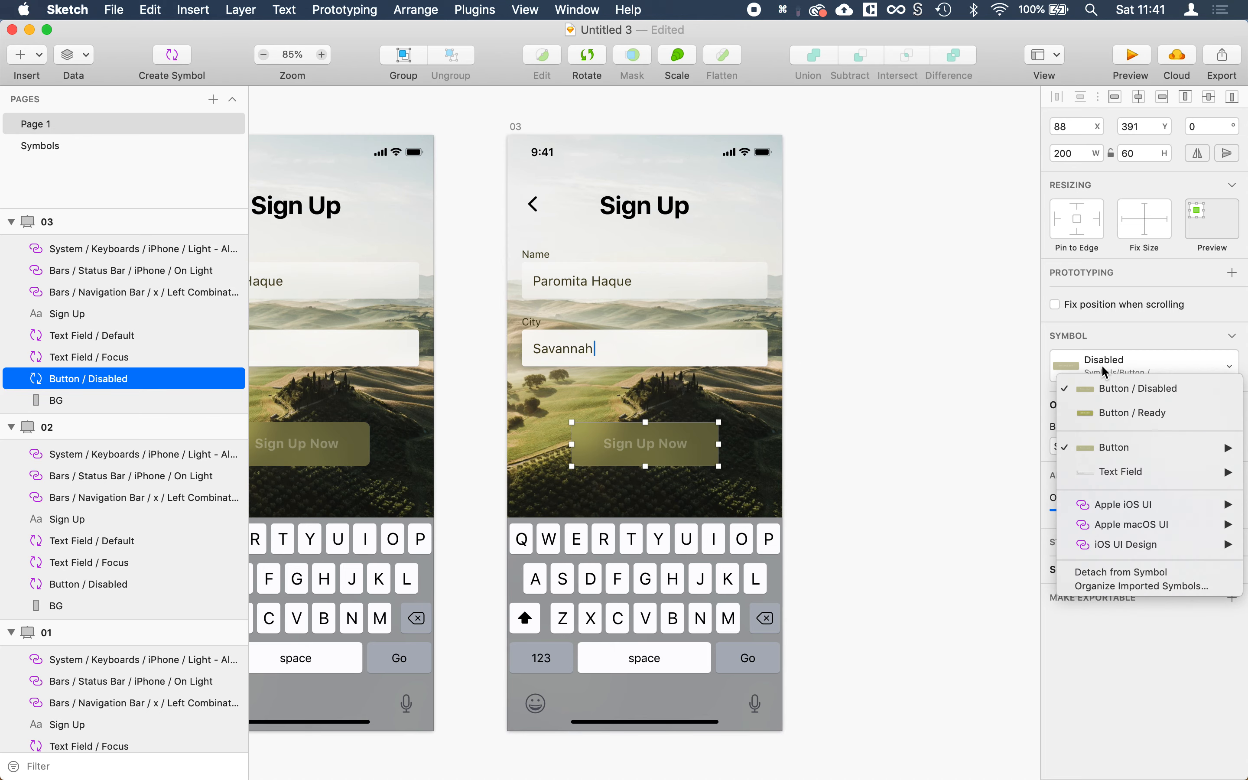
left_click(1115, 412)
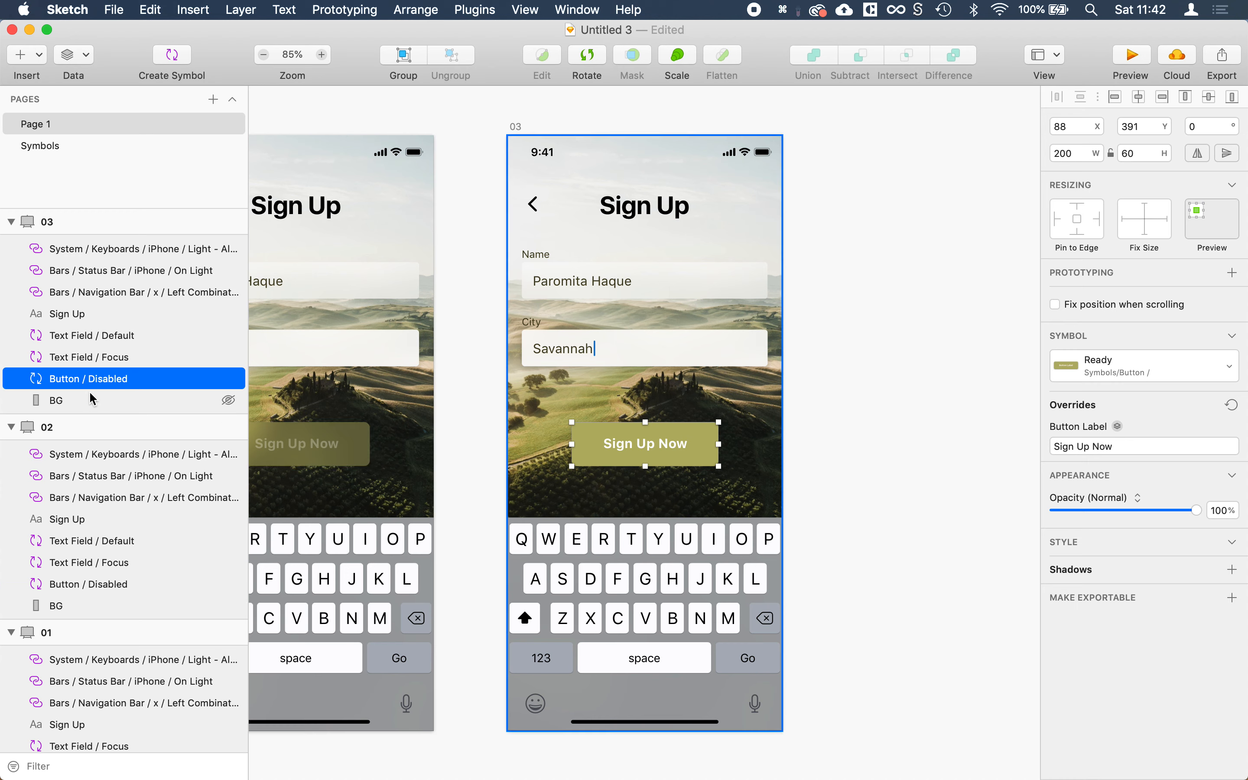
double_click(114, 379)
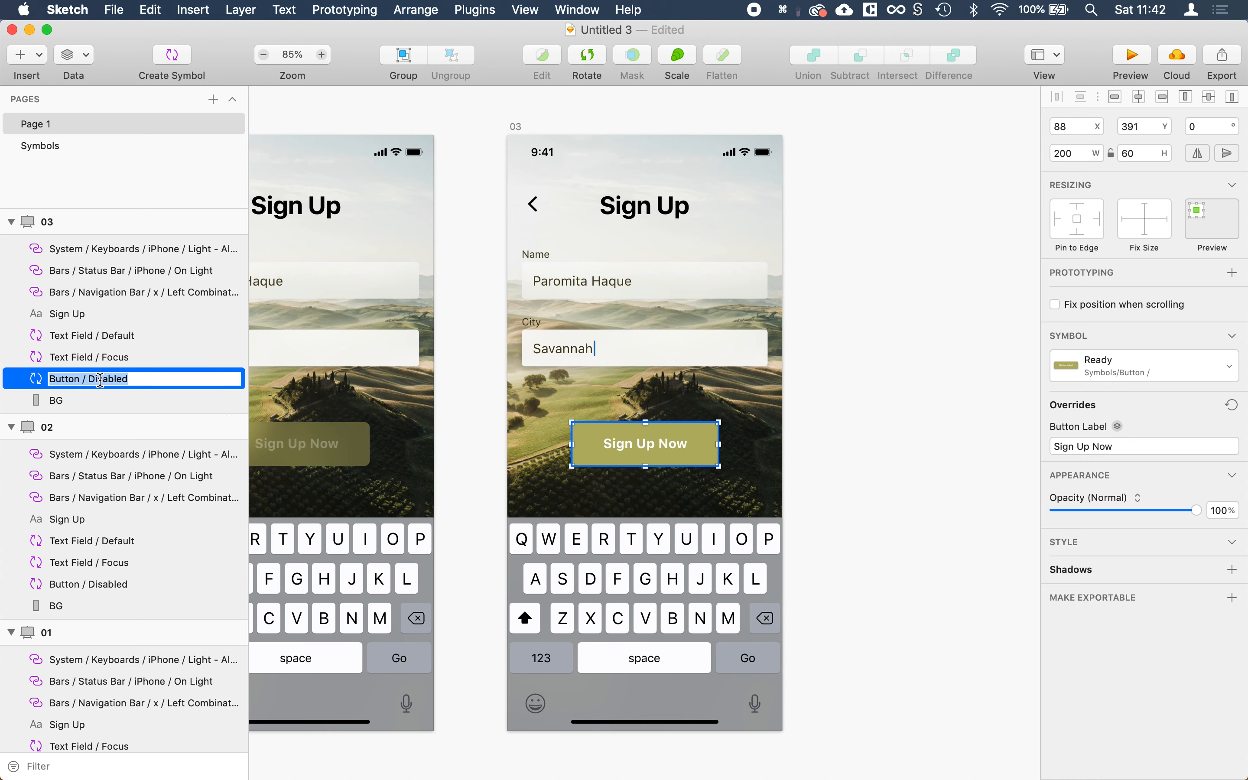
double_click(104, 379)
type("Ready")
key("Return")
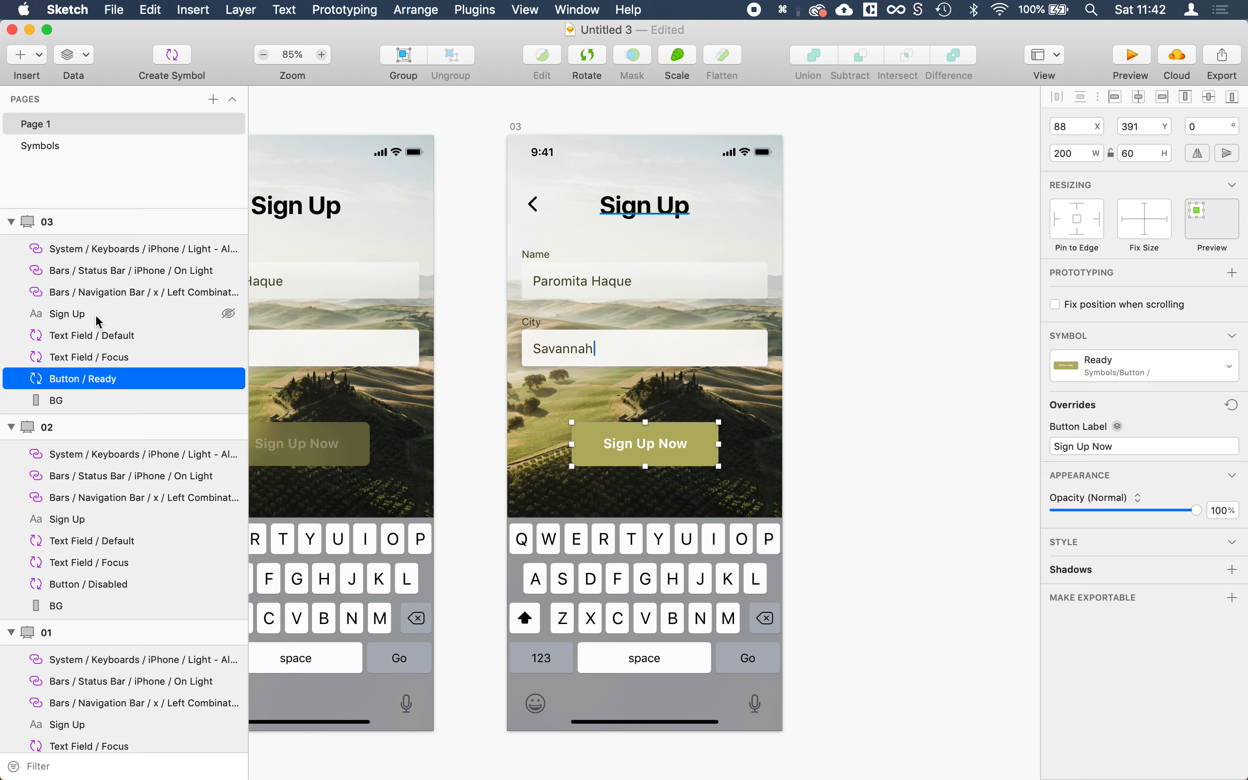
Group the two text fields and the button on artboard 03 and name the group Active Area.
left_click(79, 341, "shift")
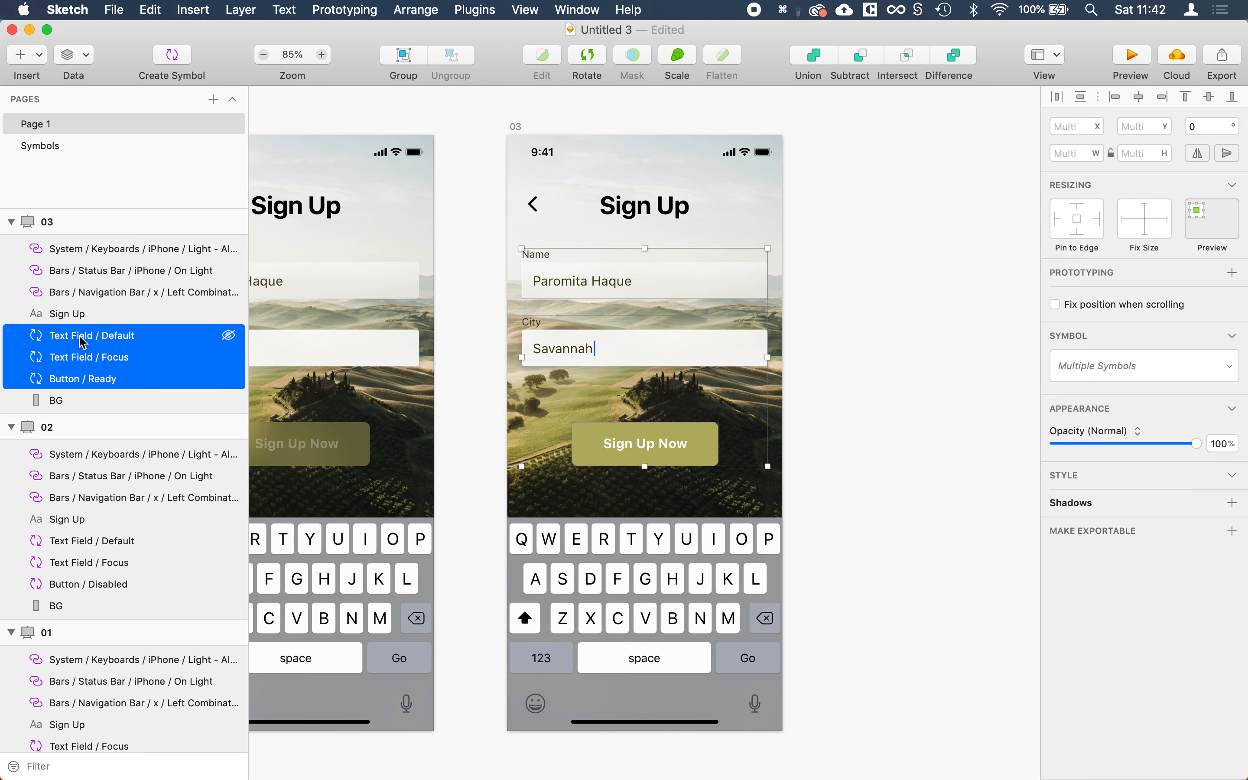
key("super+g")
left_click(15, 336)
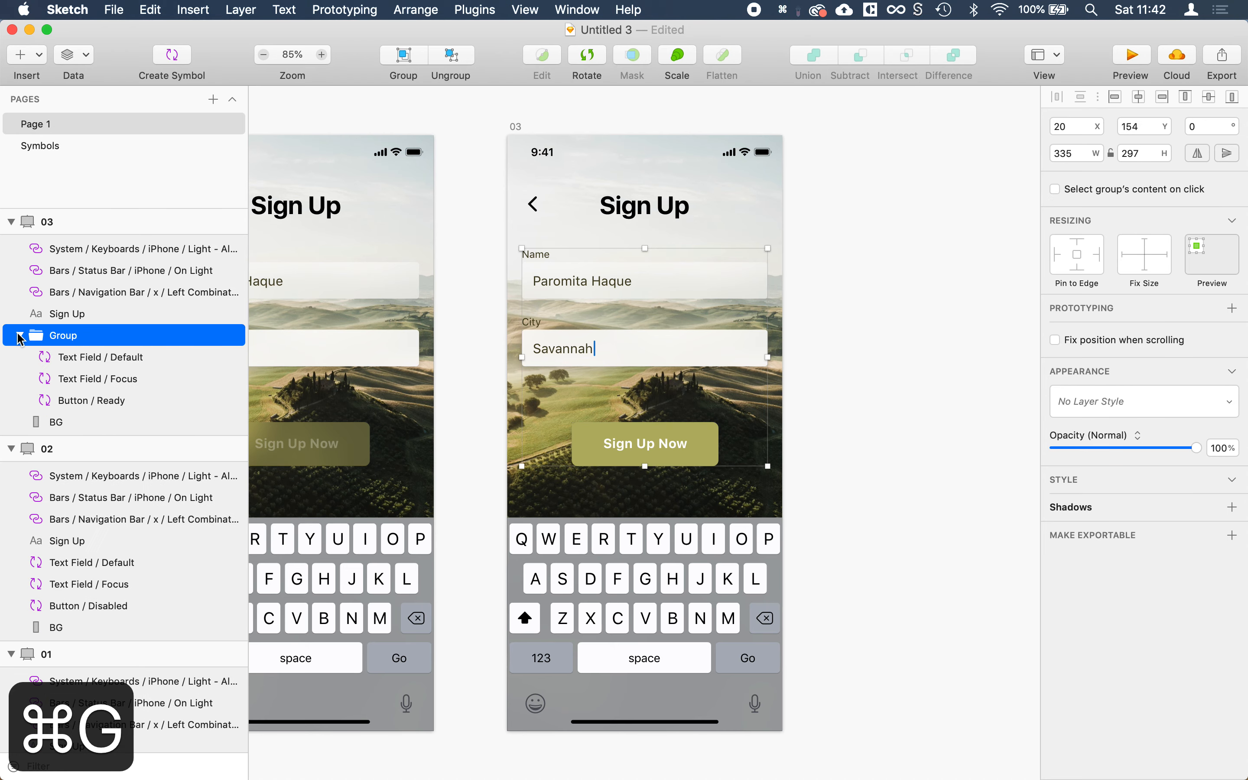
double_click(69, 336)
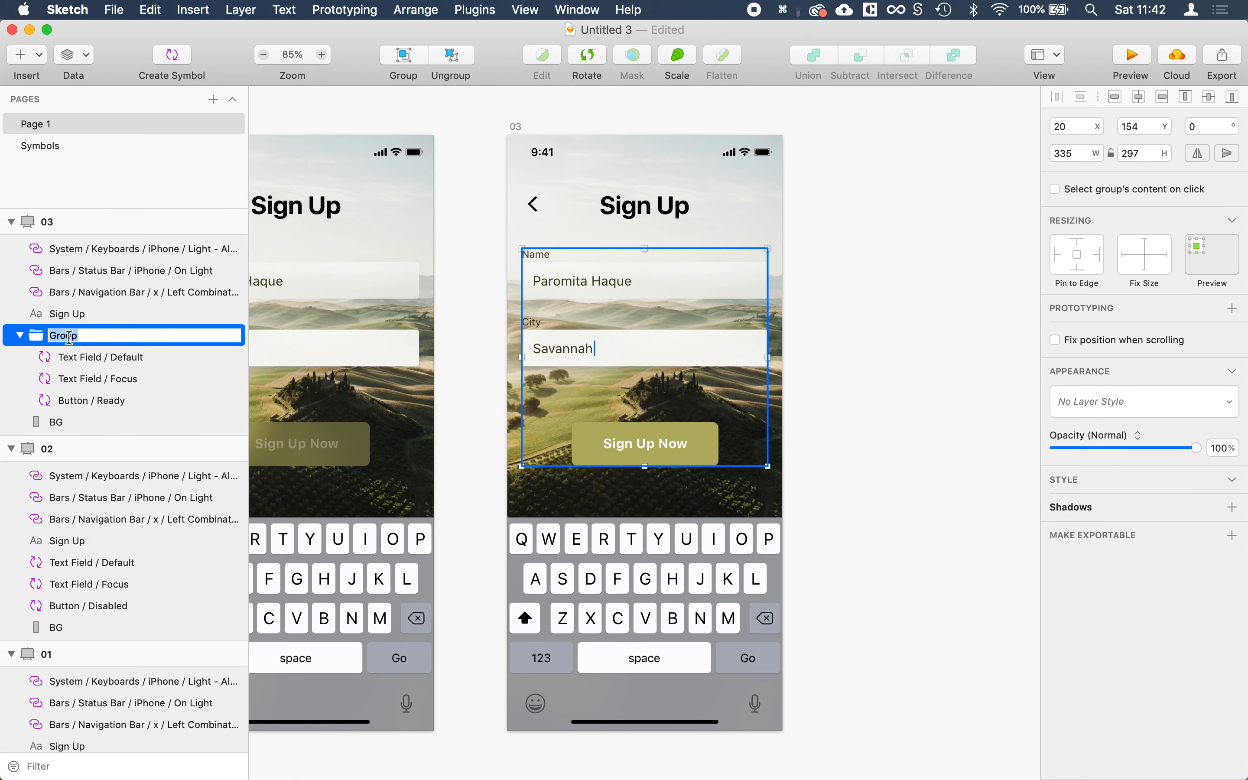
type("ACtive")
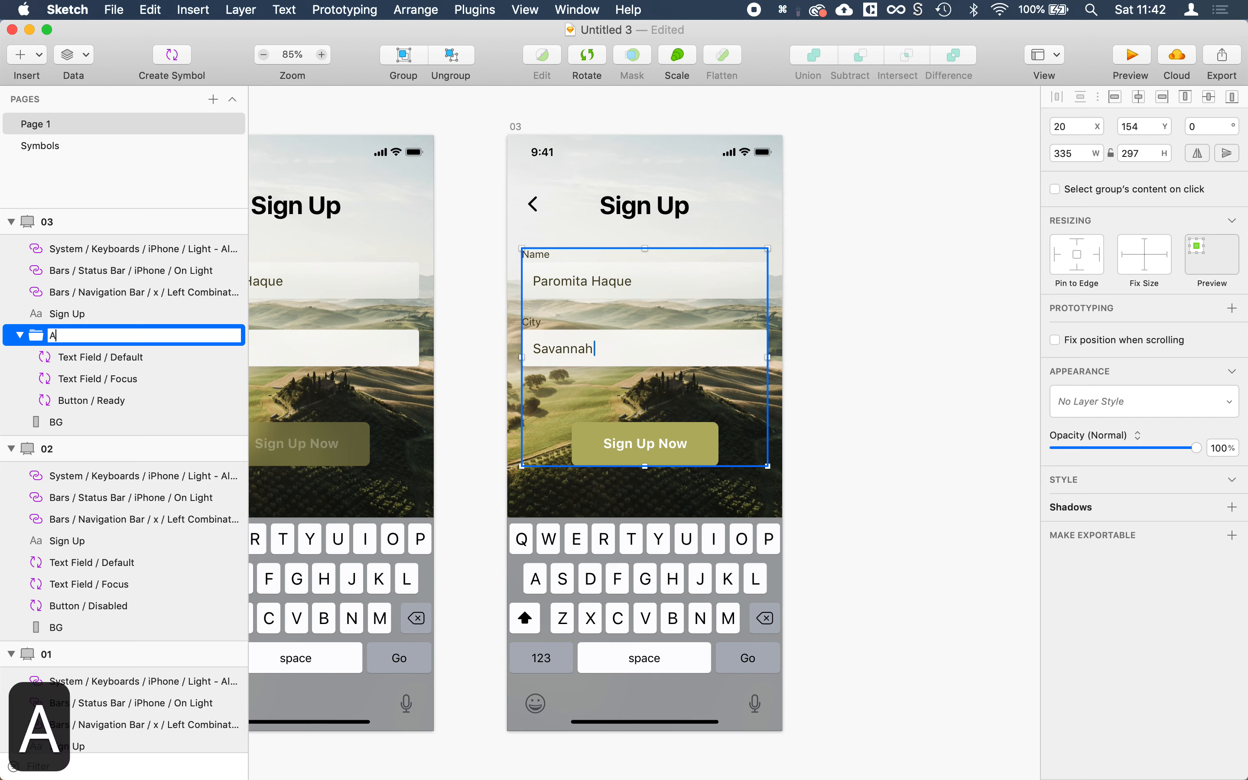
key("BackSpace")
key("BackSpace")
key("BackSpace")
key("BackSpace")
type("c")
key("BackSpace")
key("BackSpace")
type("ctive Area")
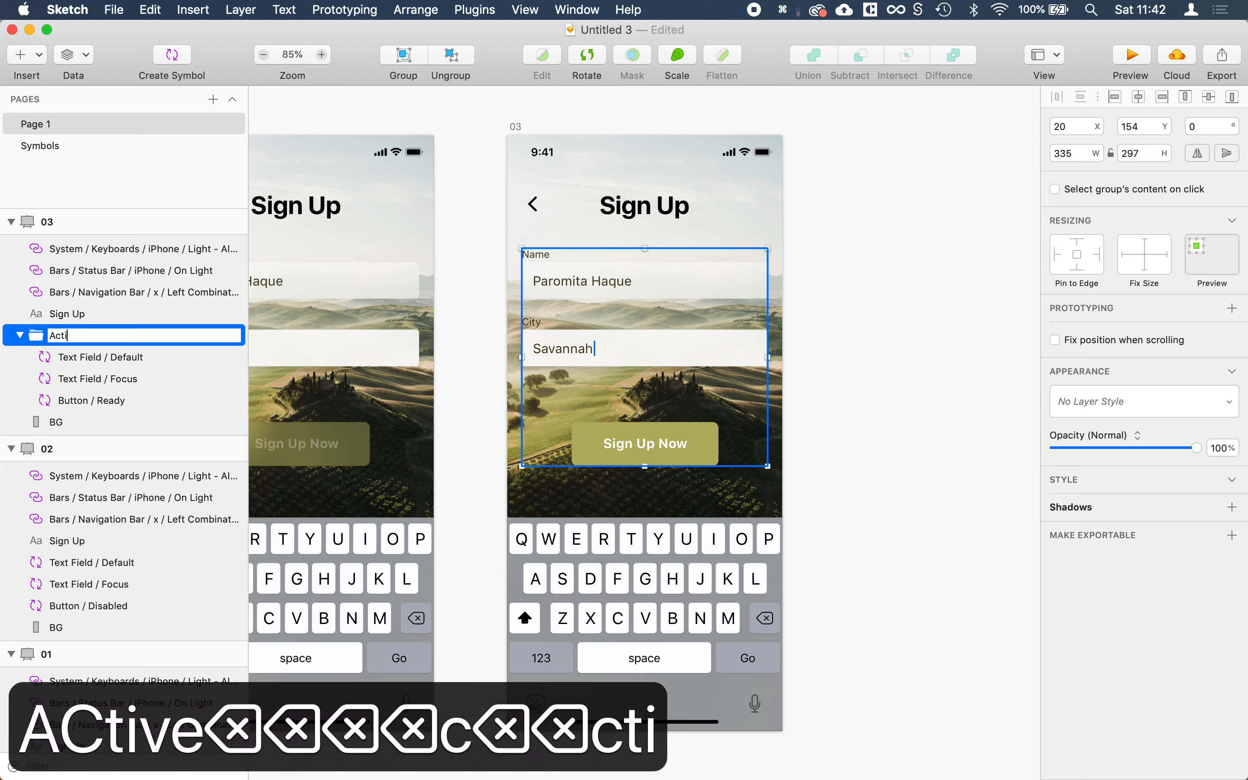
key("Return")
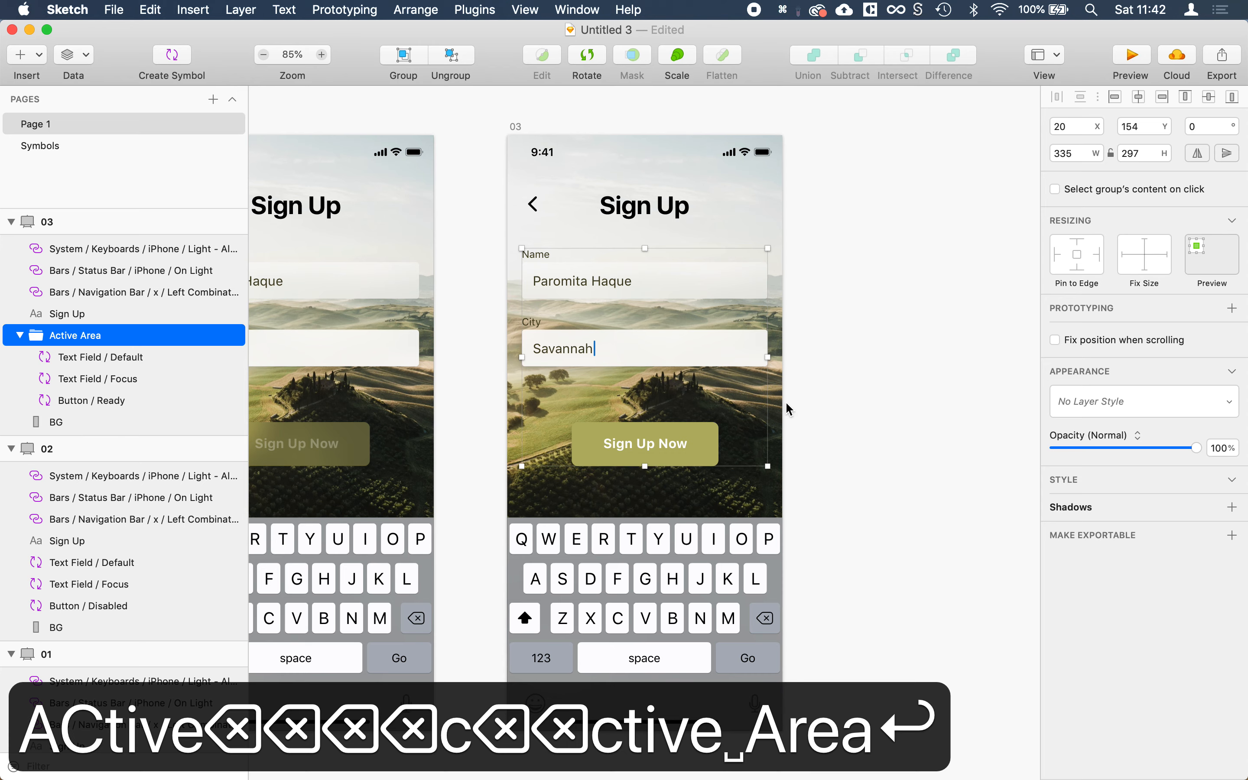
Undo the grouping on artboard 03, keeping the Button / Ready layer name, and clear the selection.
key("super+z")
key("super+z")
key("super+z")
key("shift+super+z")
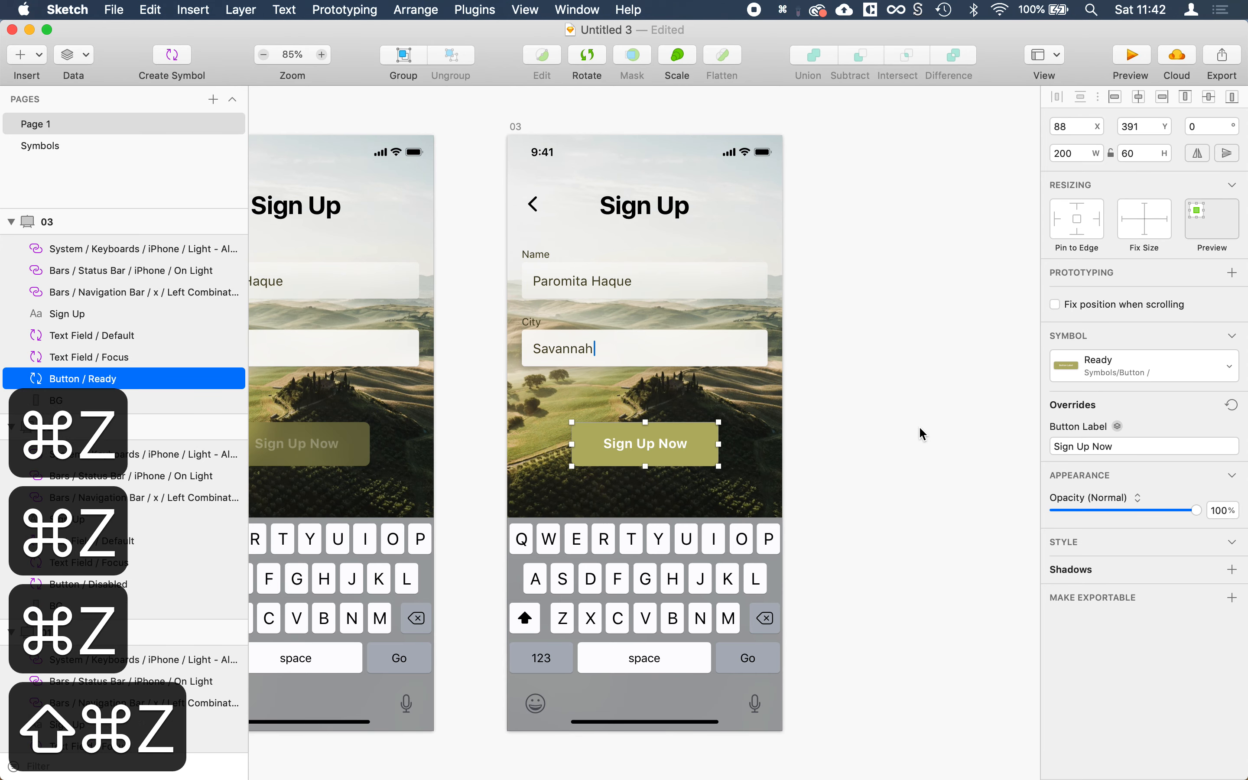
left_click(920, 424)
Examine the overrides and alternative keyboard symbols available for the keyboard on artboard 02.
scroll(885, 399, "left", 5)
scroll(888, 407, "left", 2)
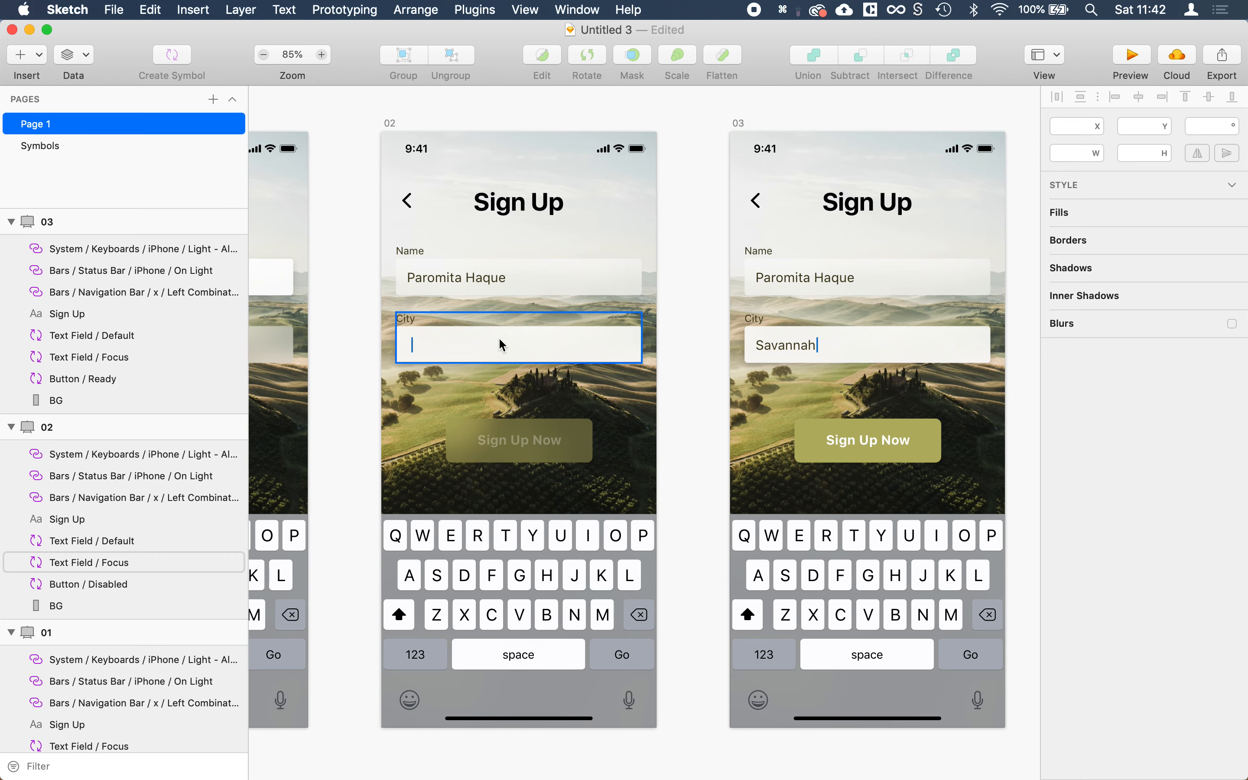
left_click(526, 351)
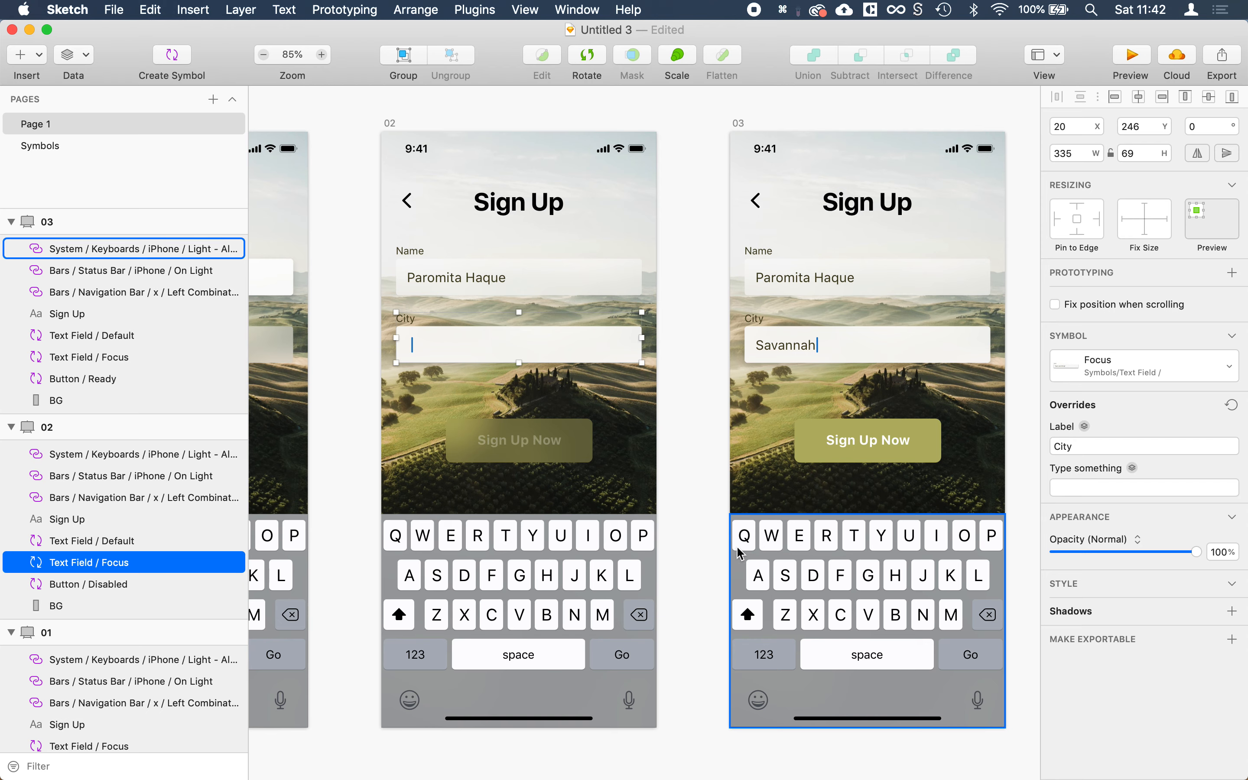
left_click(599, 596)
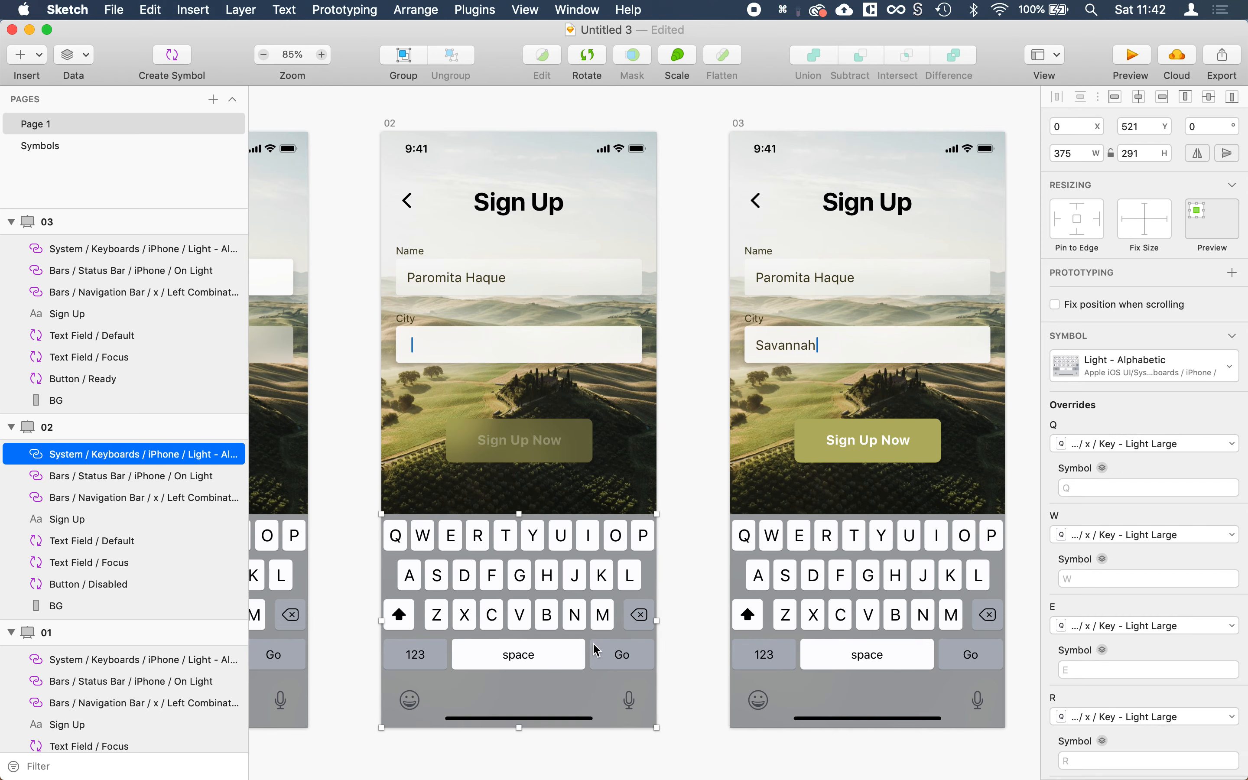
scroll(1167, 532, "down", 15)
scroll(1170, 533, "up", 15)
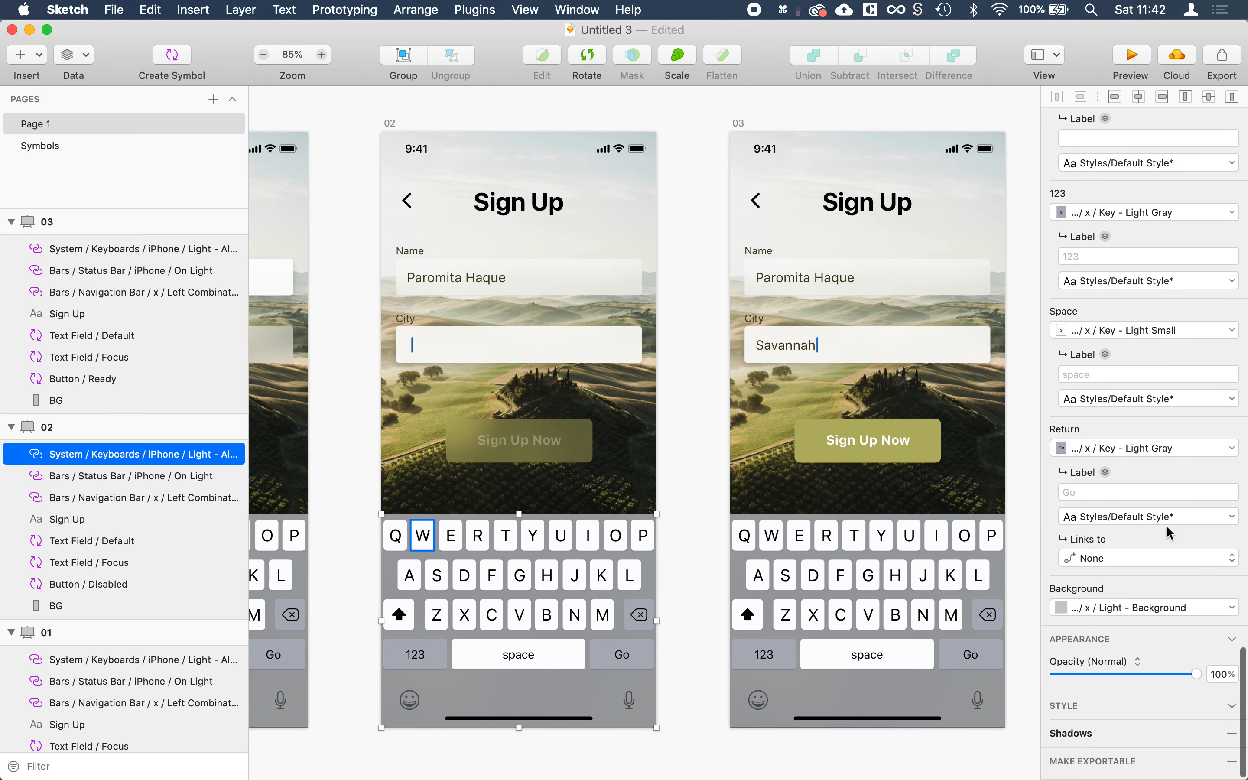
scroll(1169, 531, "down", 1)
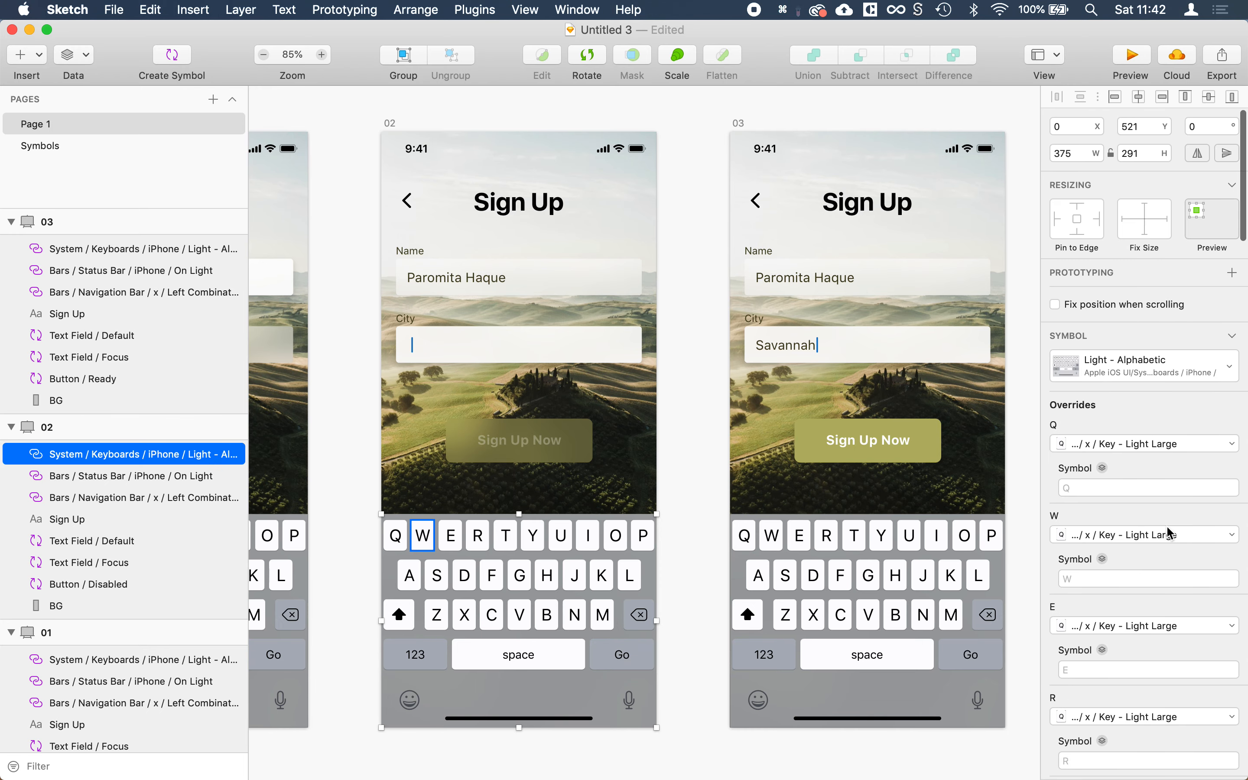
left_click(1142, 361)
scroll(1044, 638, "down", 5)
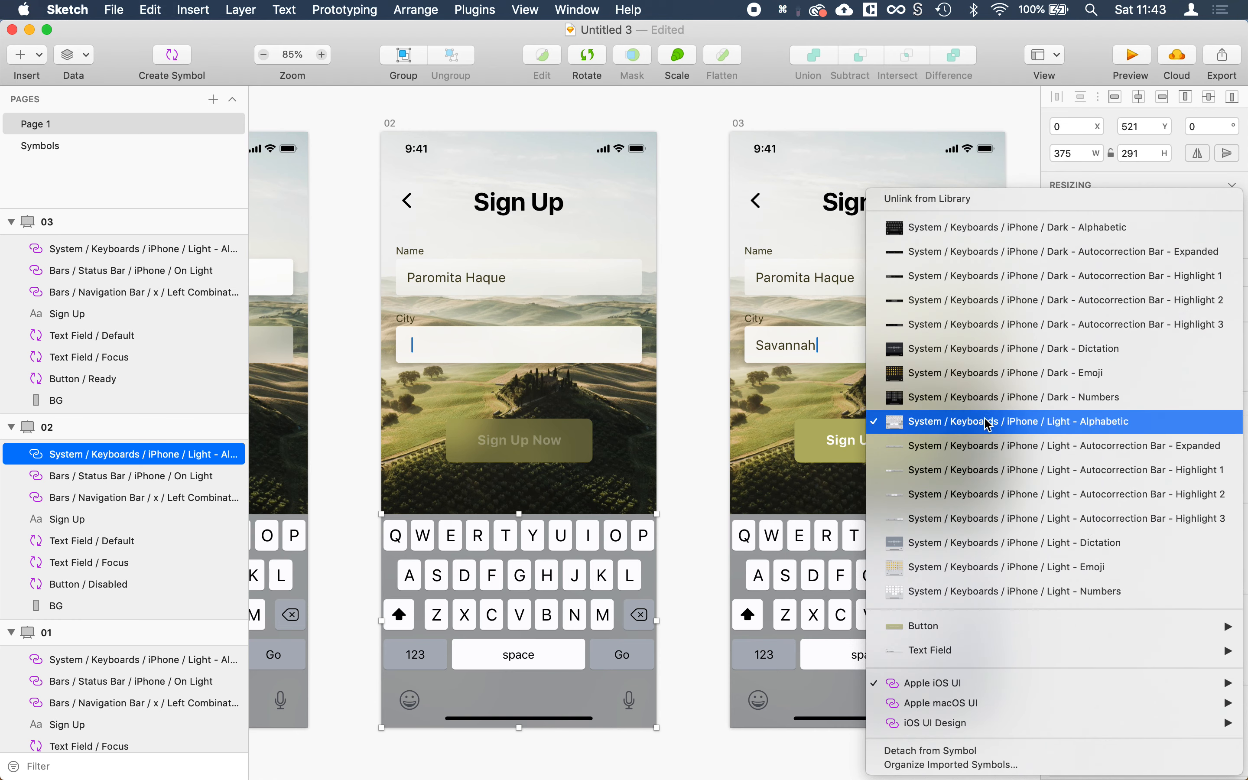
left_click(1083, 172)
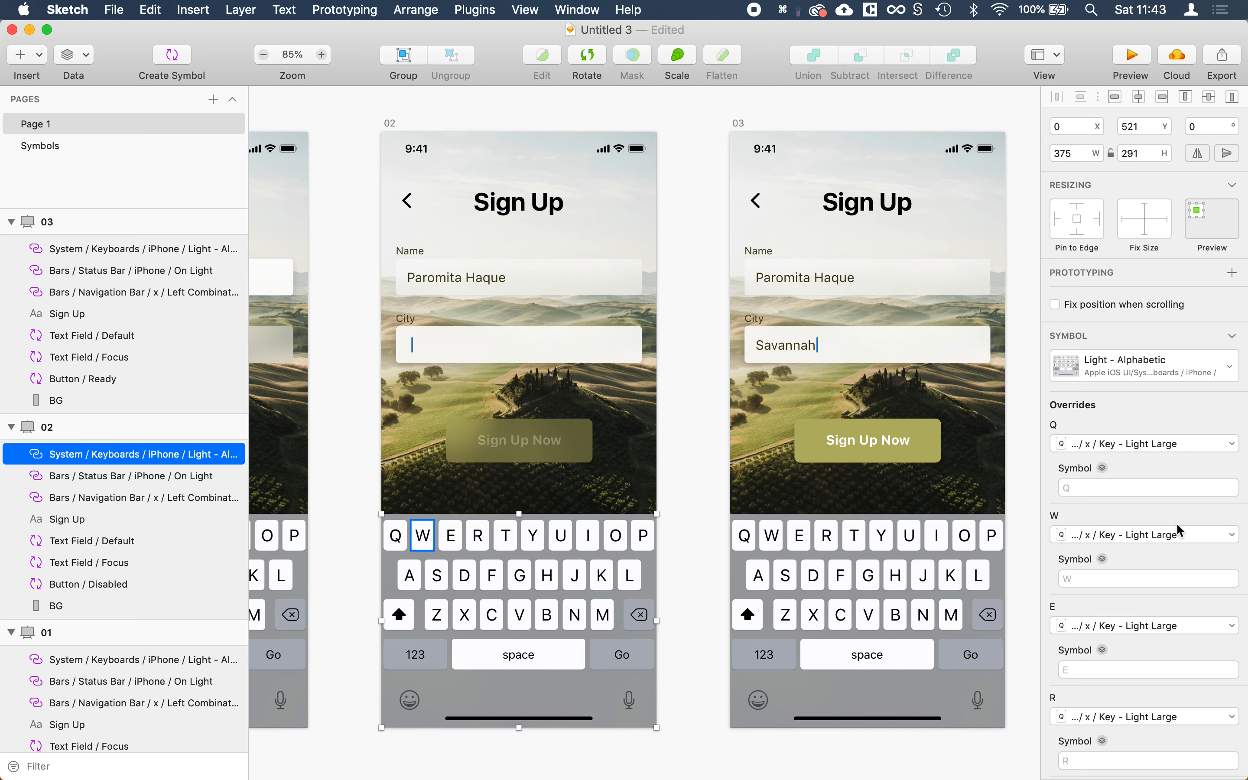
Link the Return key override of artboard 02's keyboard to artboard 03 on Page 1.
scroll(1180, 531, "down", 10)
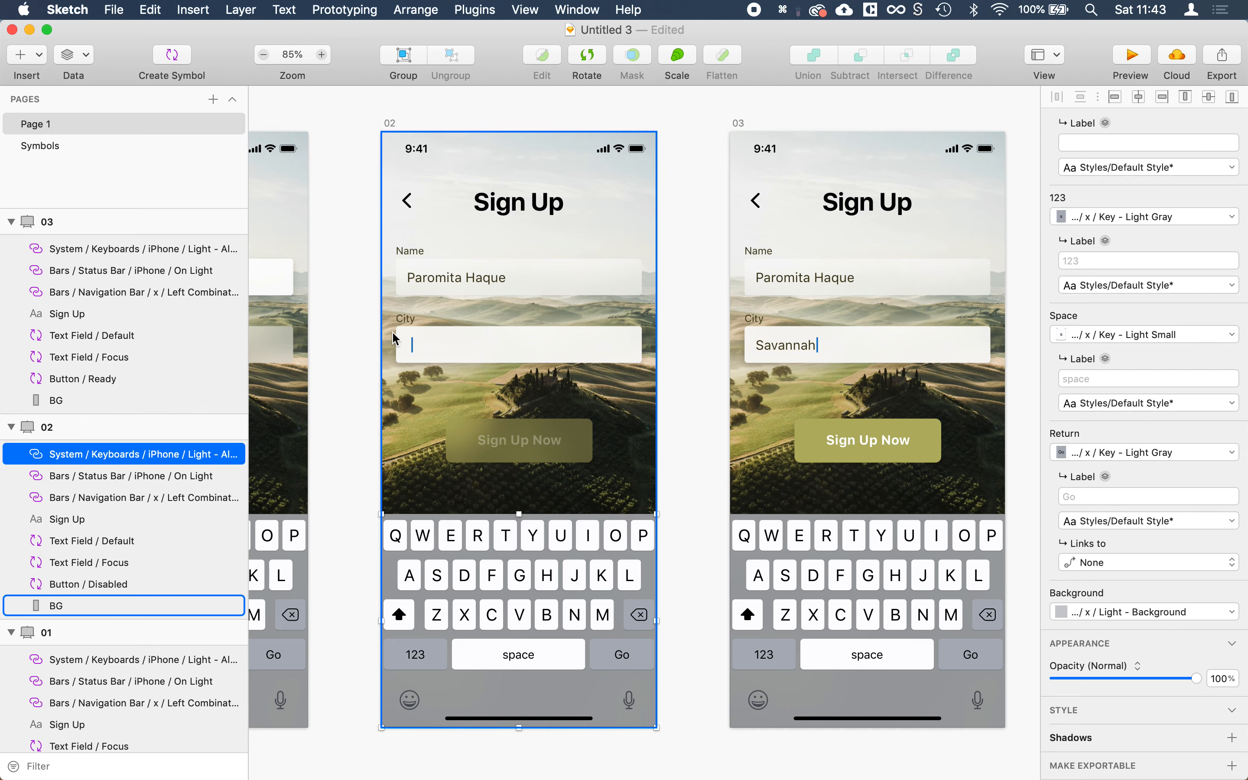
scroll(393, 336, "left", 4)
scroll(773, 474, "right", 3)
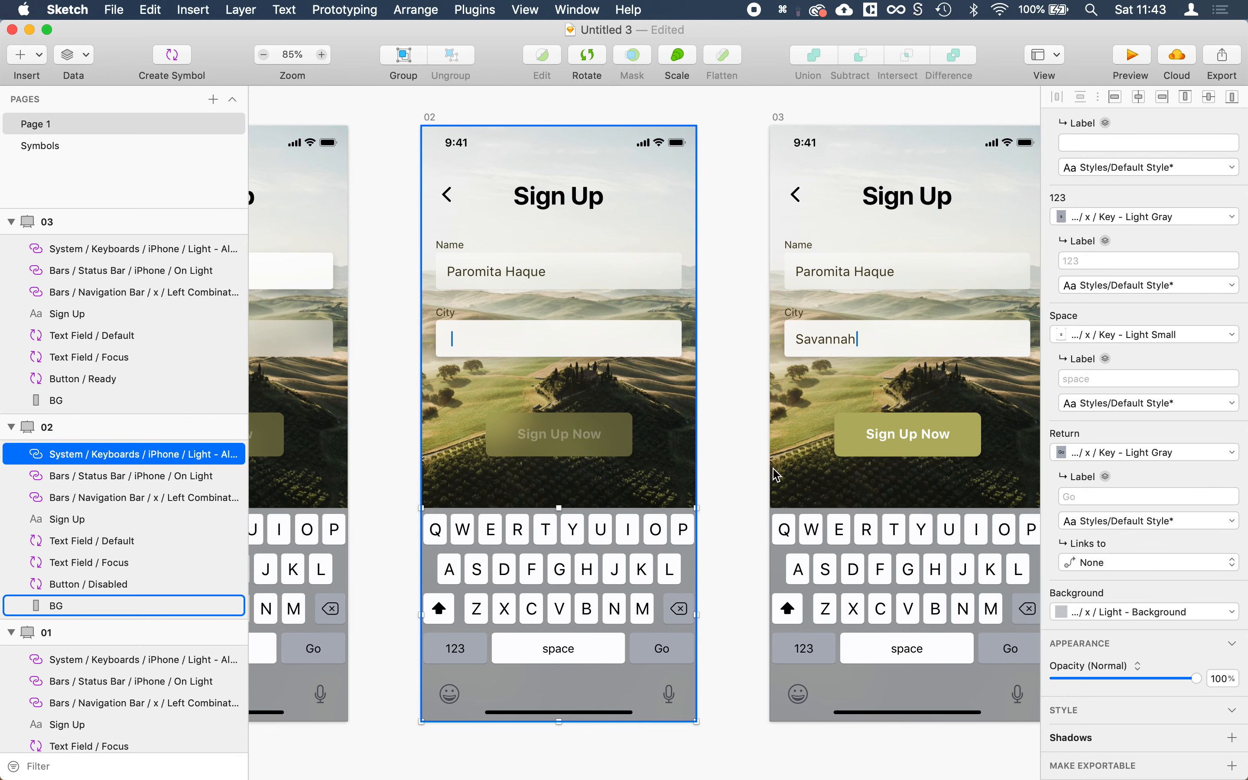
left_click(1109, 566)
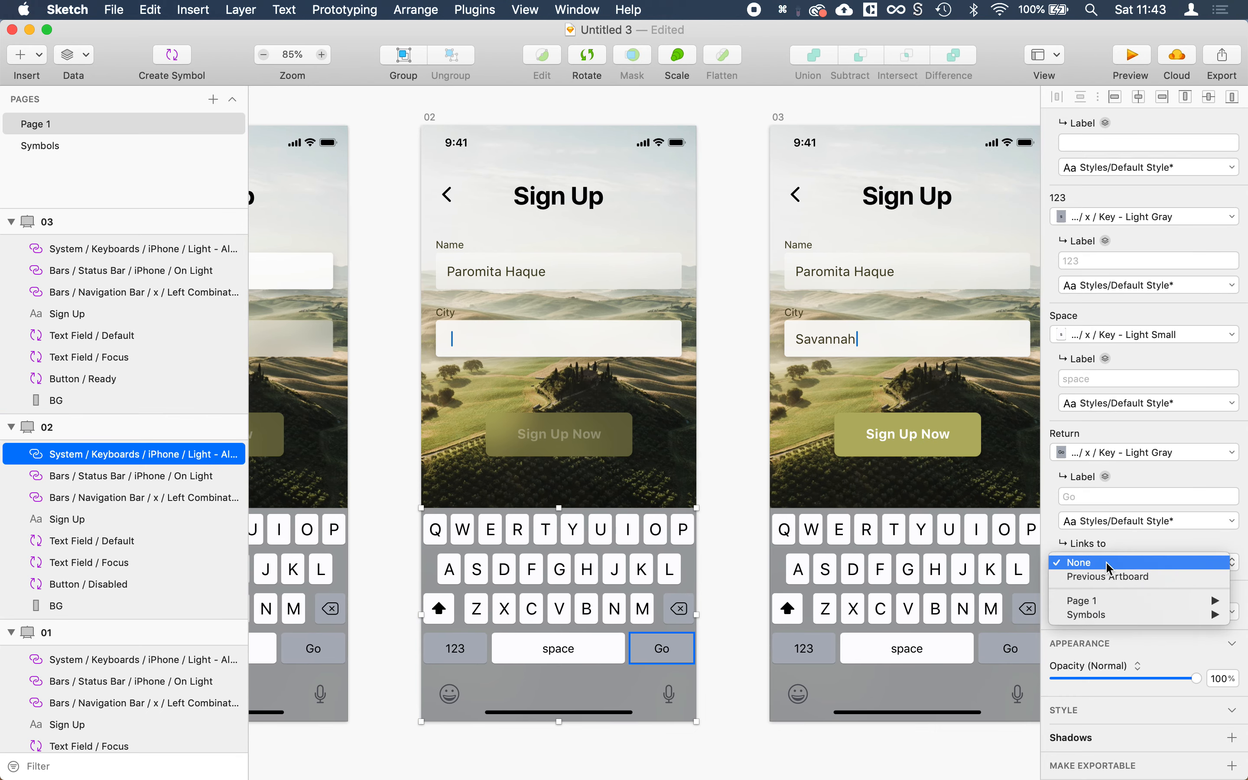
mouse_move(1096, 602)
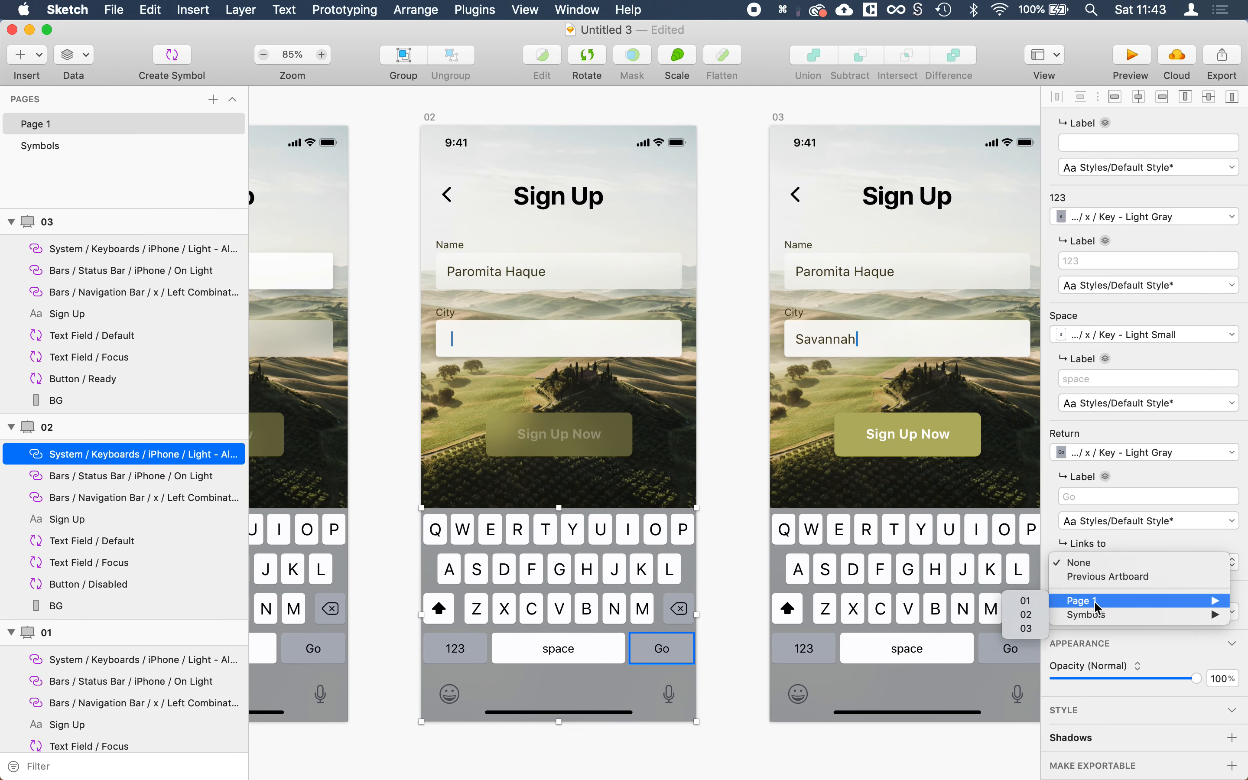
left_click(1026, 629)
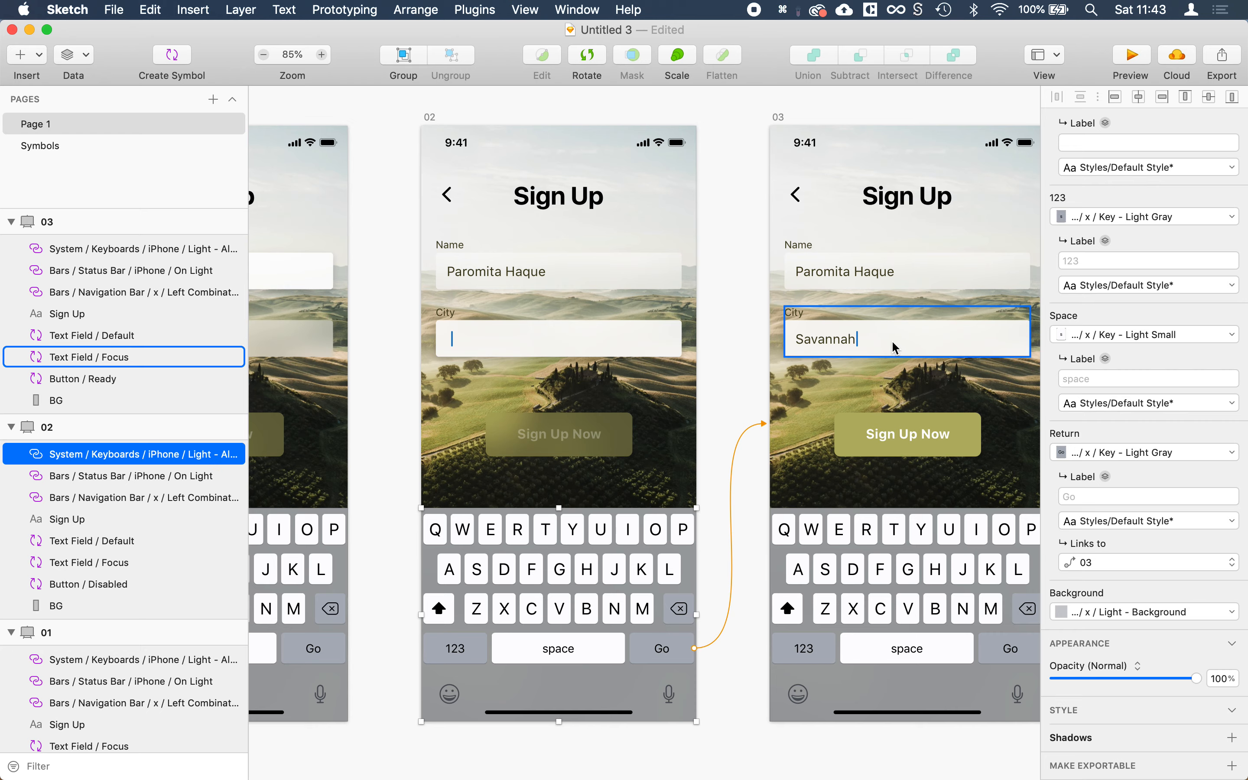
Preview the flow from artboard 01, testing the City field and the keyboard's Go key on 02, and close the preview.
left_click(1138, 56)
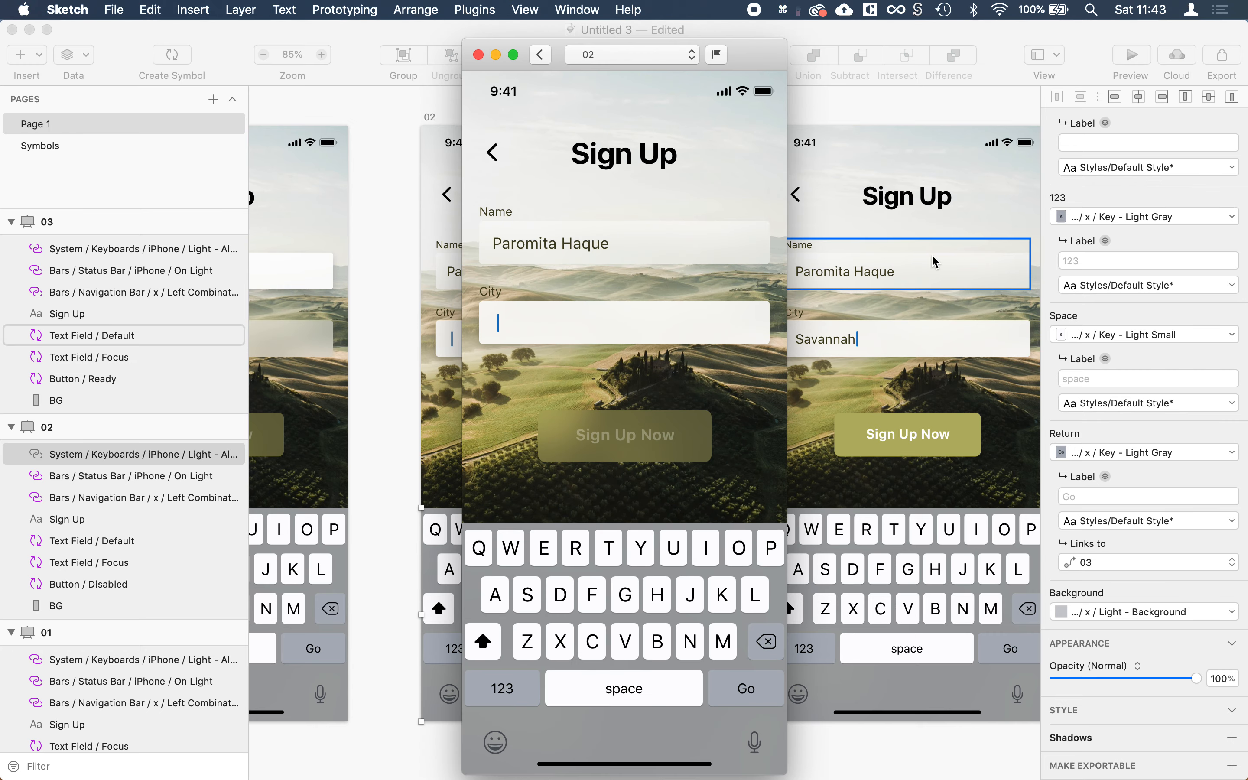
left_click(540, 55)
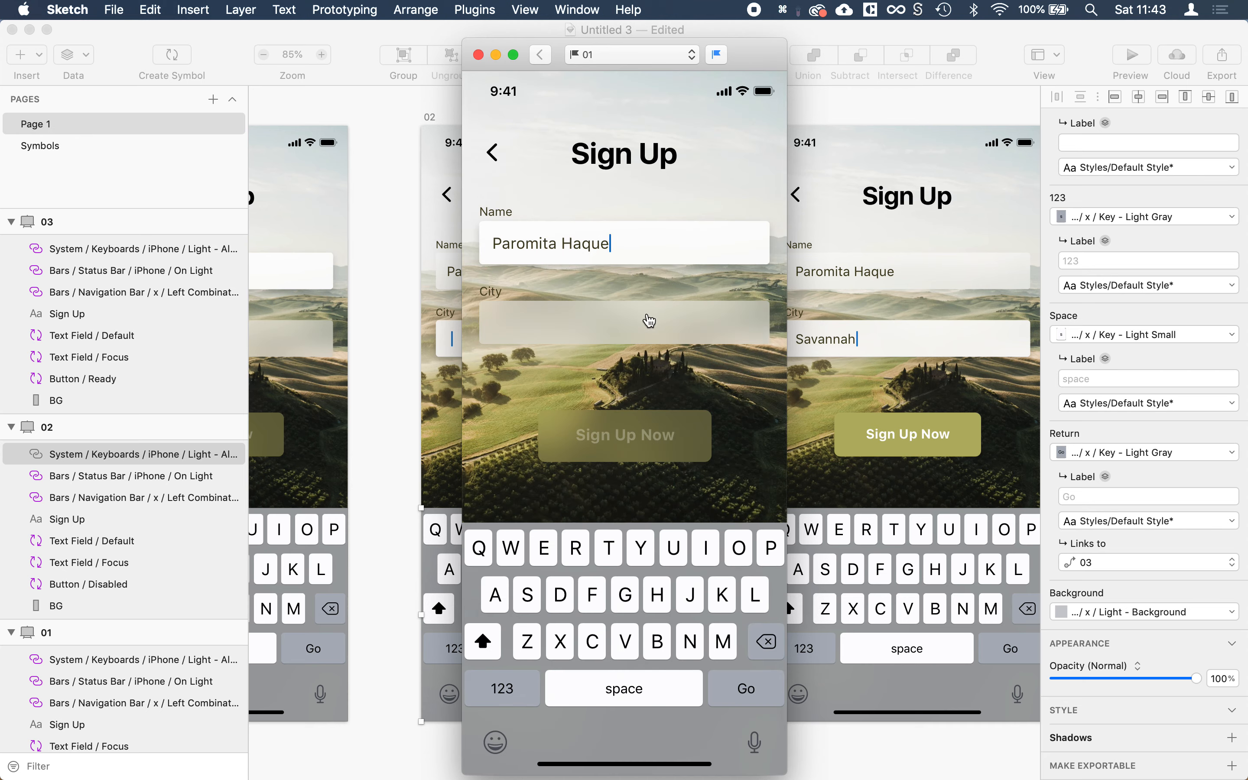
left_click(640, 333)
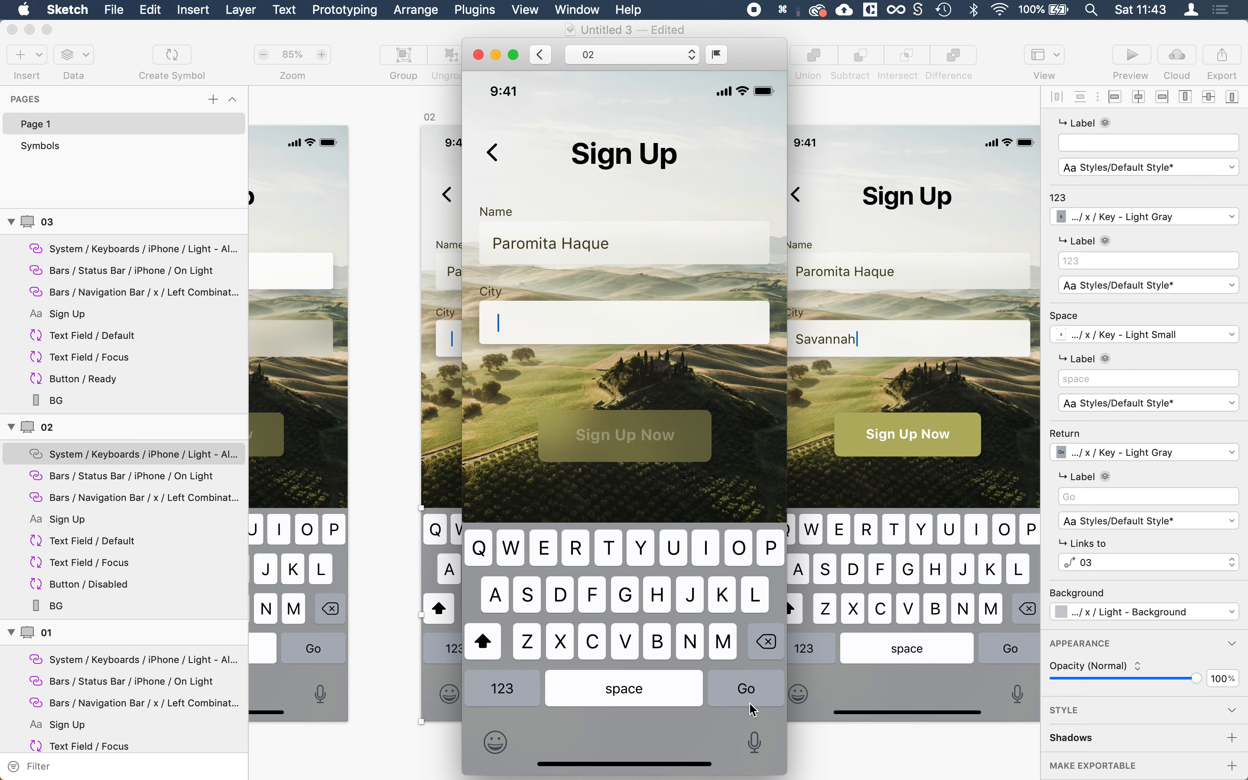
left_click(734, 691)
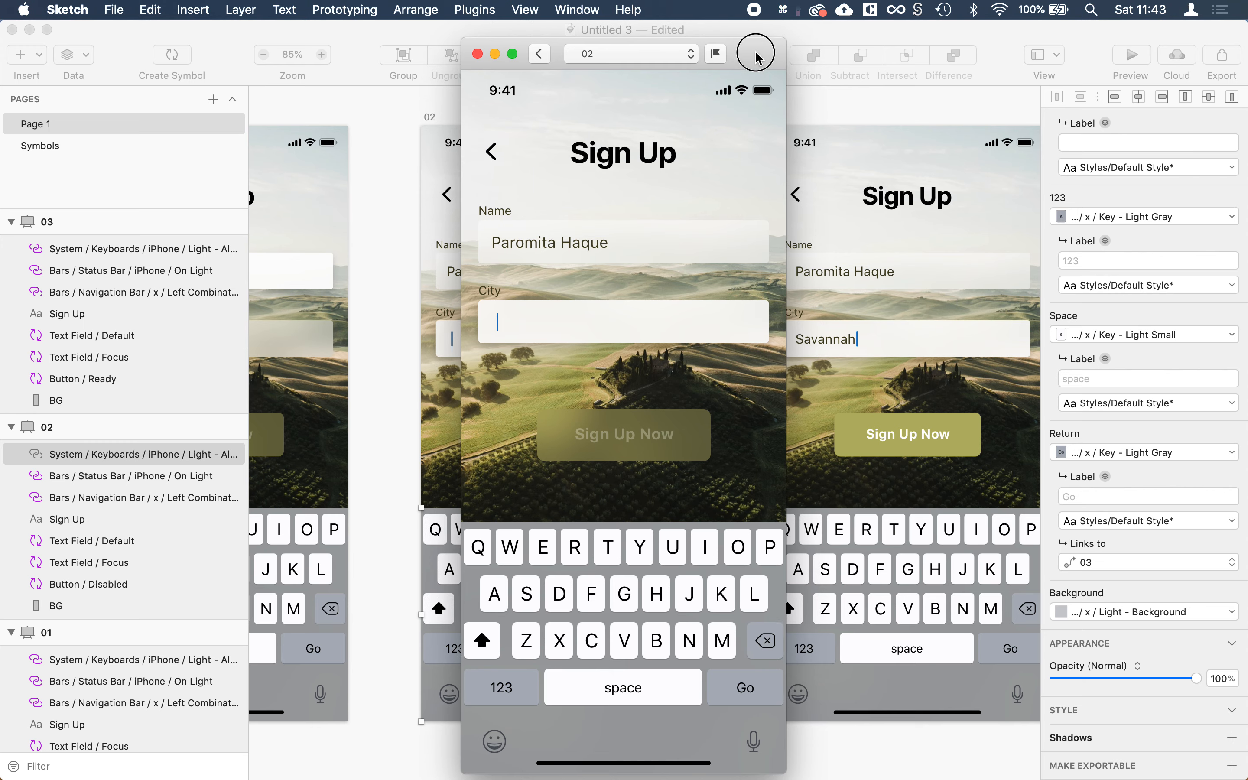
left_click_drag(757, 39, 758, 20)
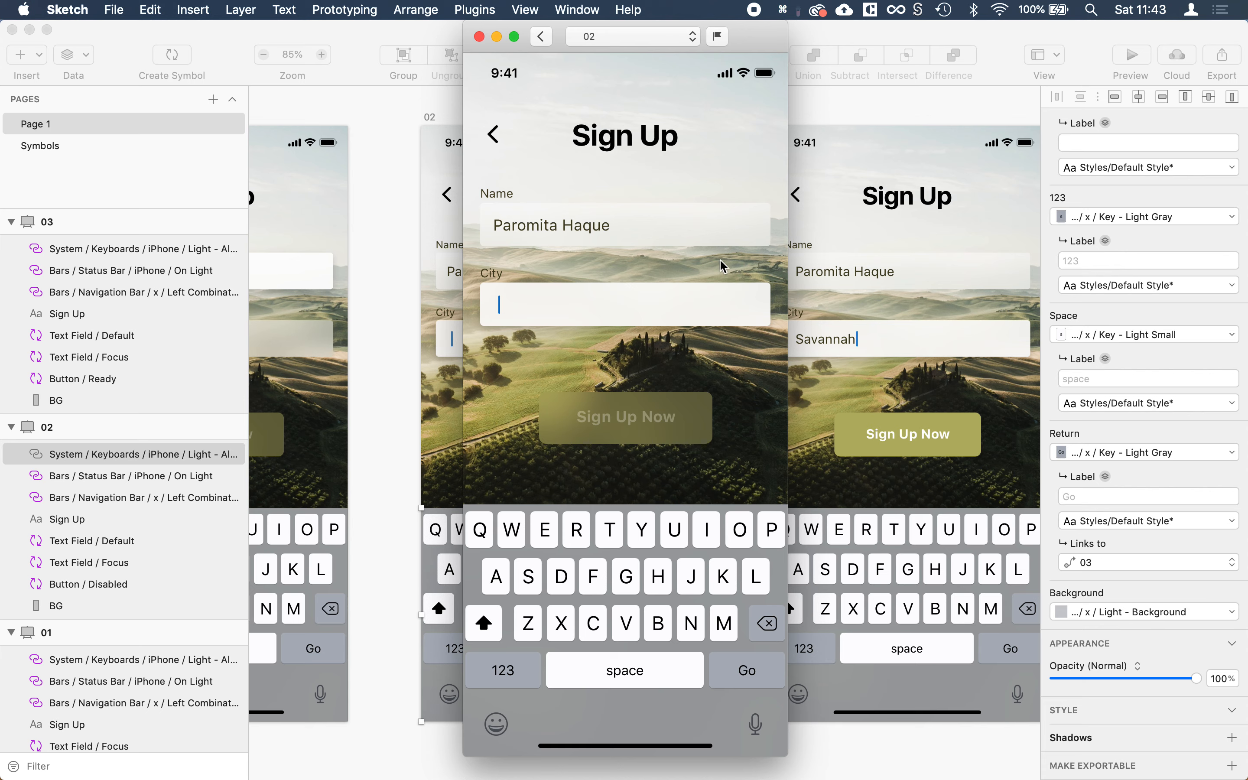
left_click(741, 671)
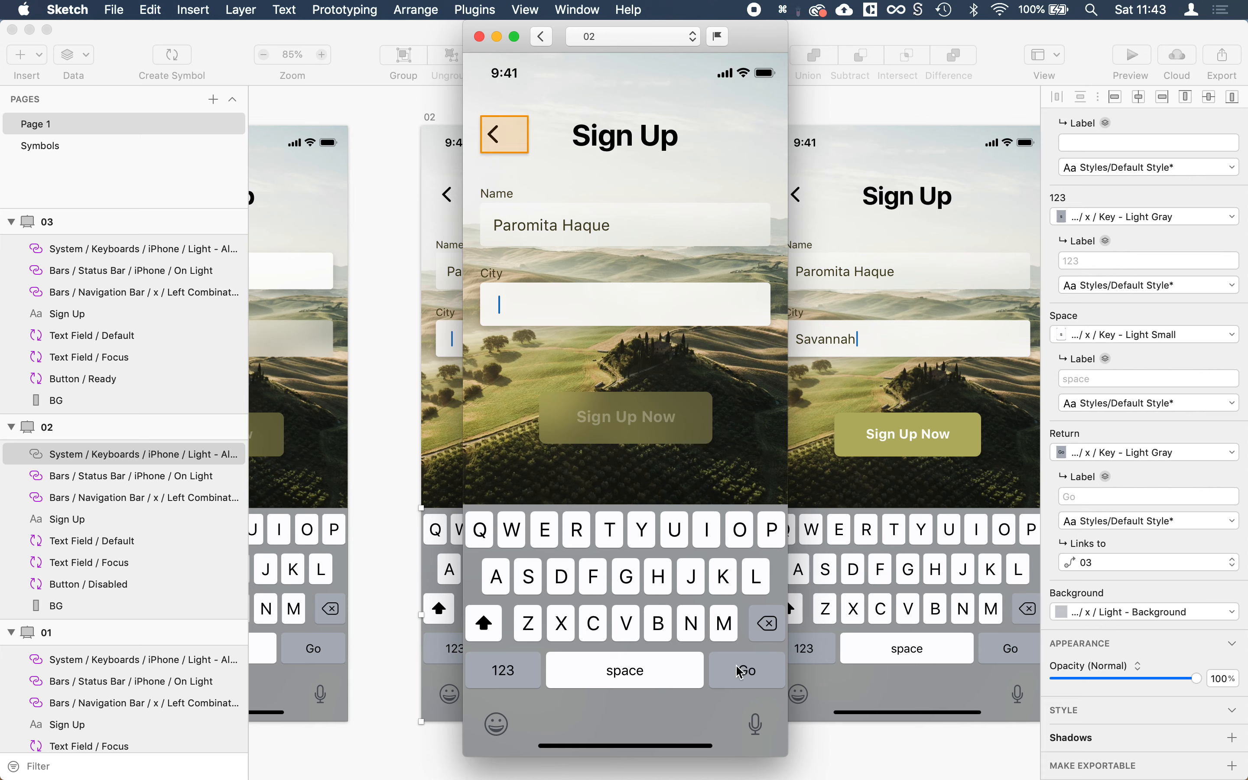
left_click(738, 667)
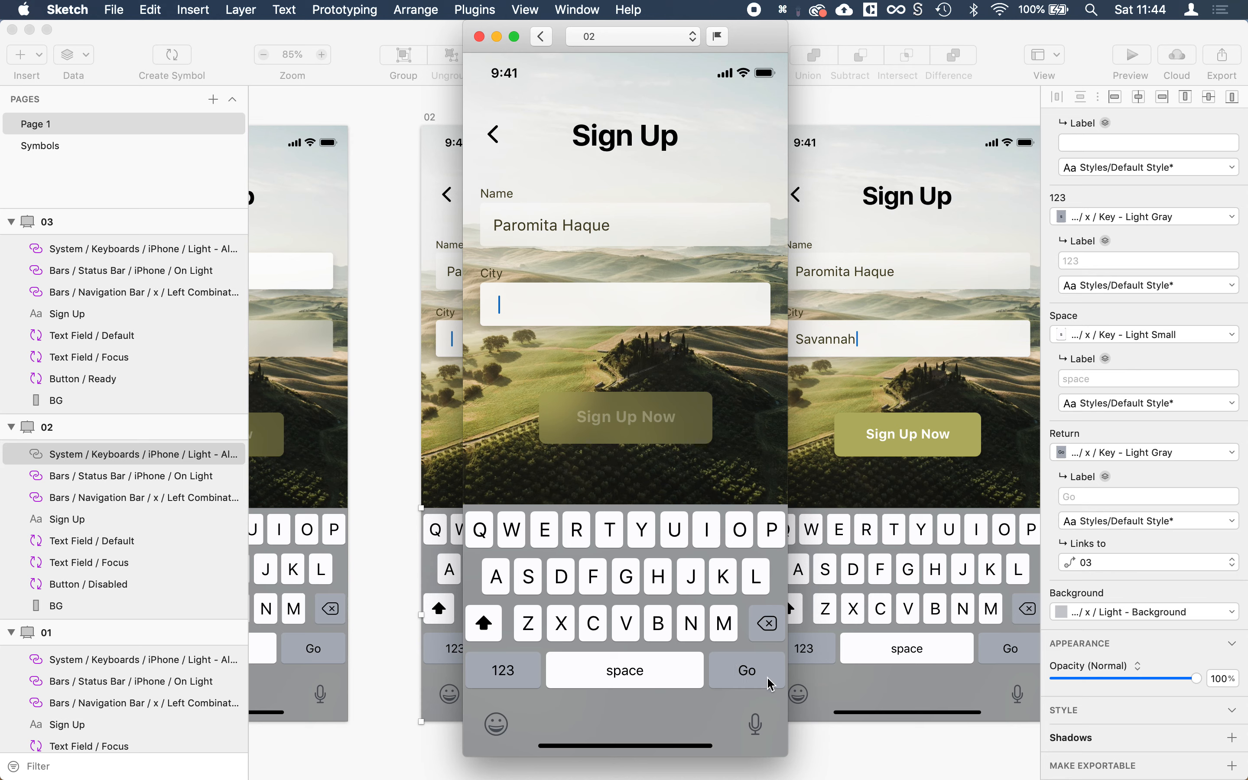
key("super+w")
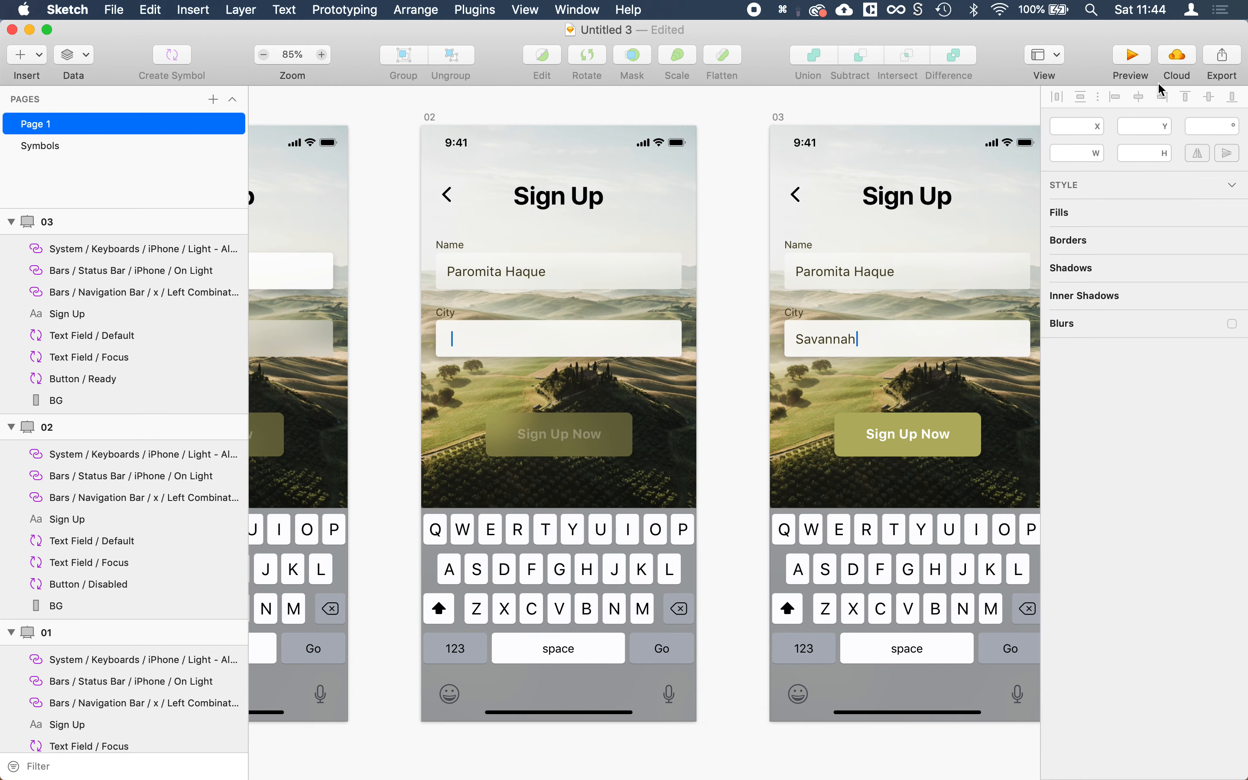
Preview the flow from artboard 01, following the City field and the keyboard's Go key through to artboard 03.
left_click(1131, 55)
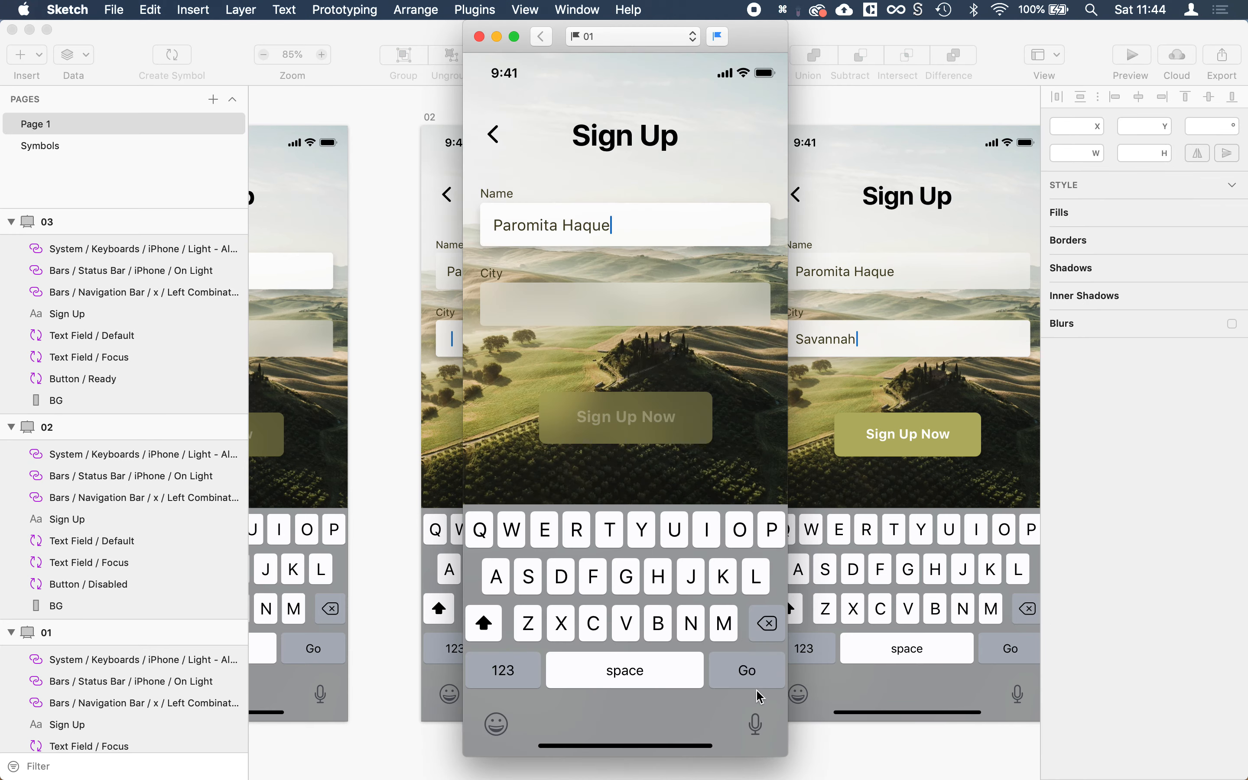
left_click(626, 293)
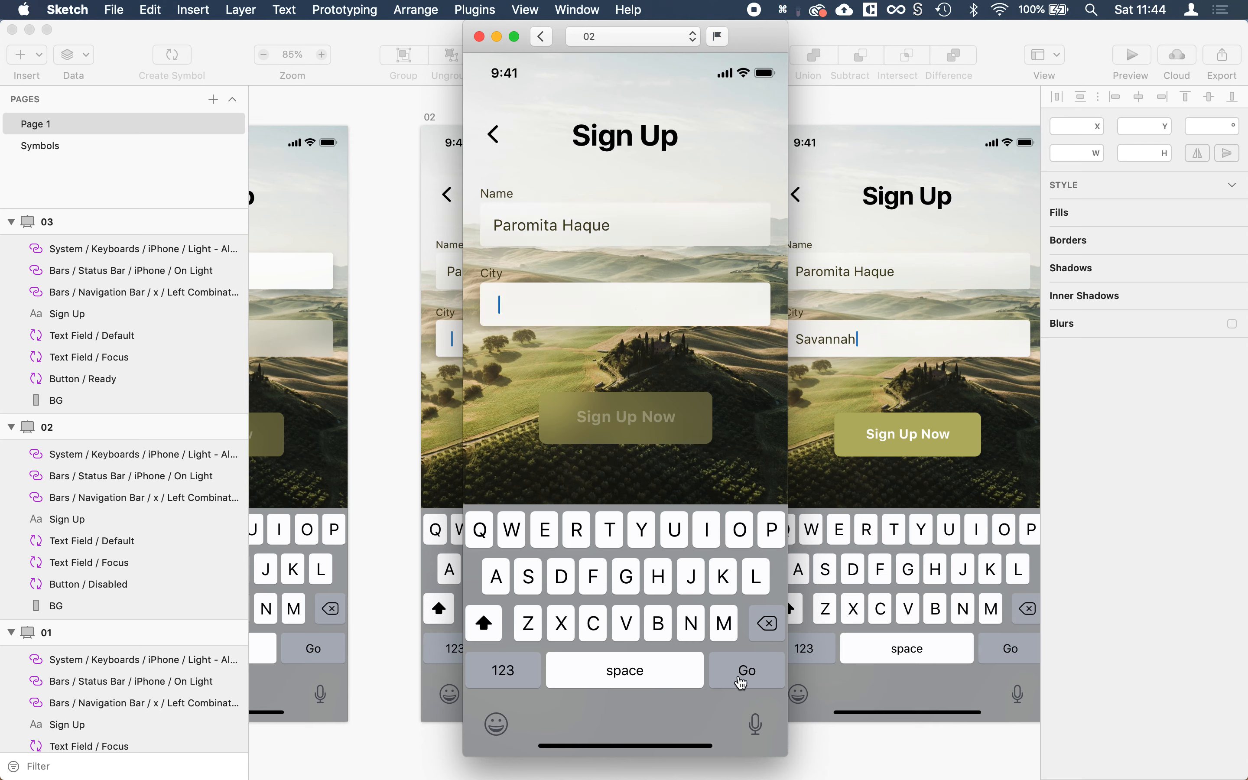
left_click(737, 682)
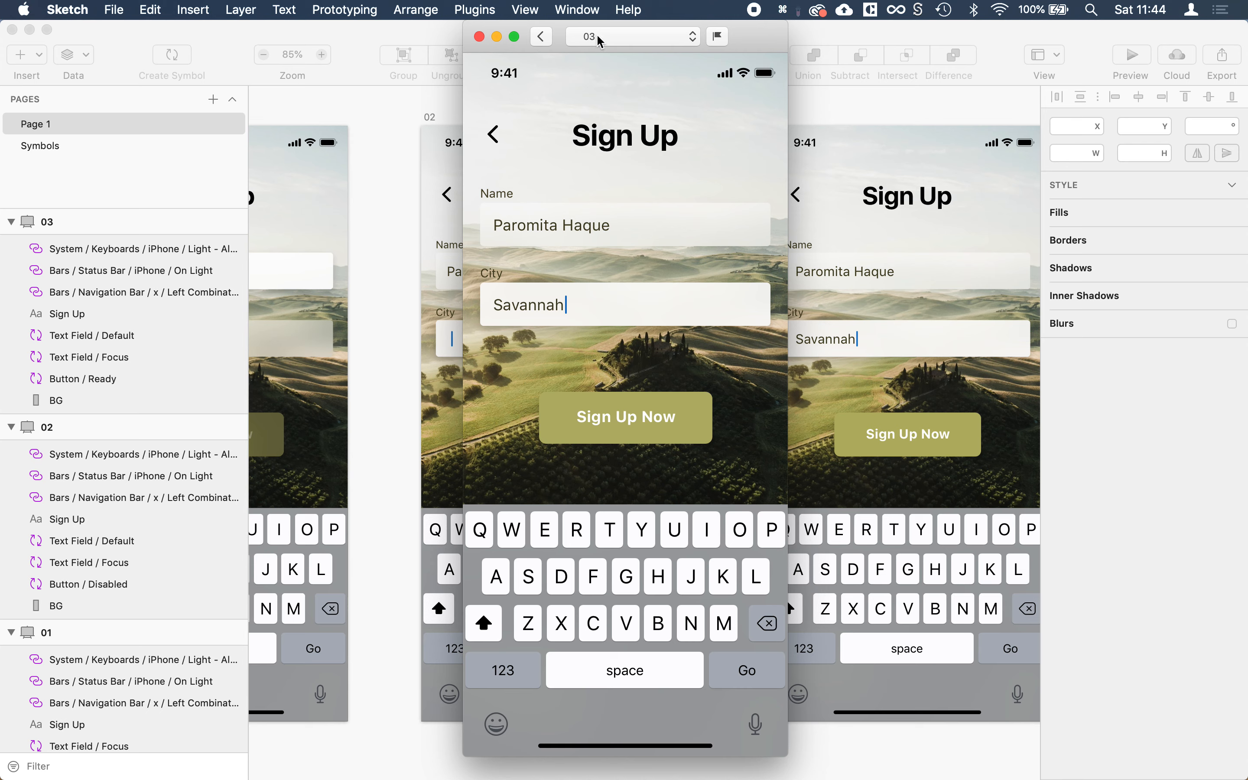
left_click(749, 671)
left_click(905, 529)
Add a 200 × 60 hotspot with no target over the whole Button / Ready symbol and return to its instance on artboard 03.
left_click(905, 434)
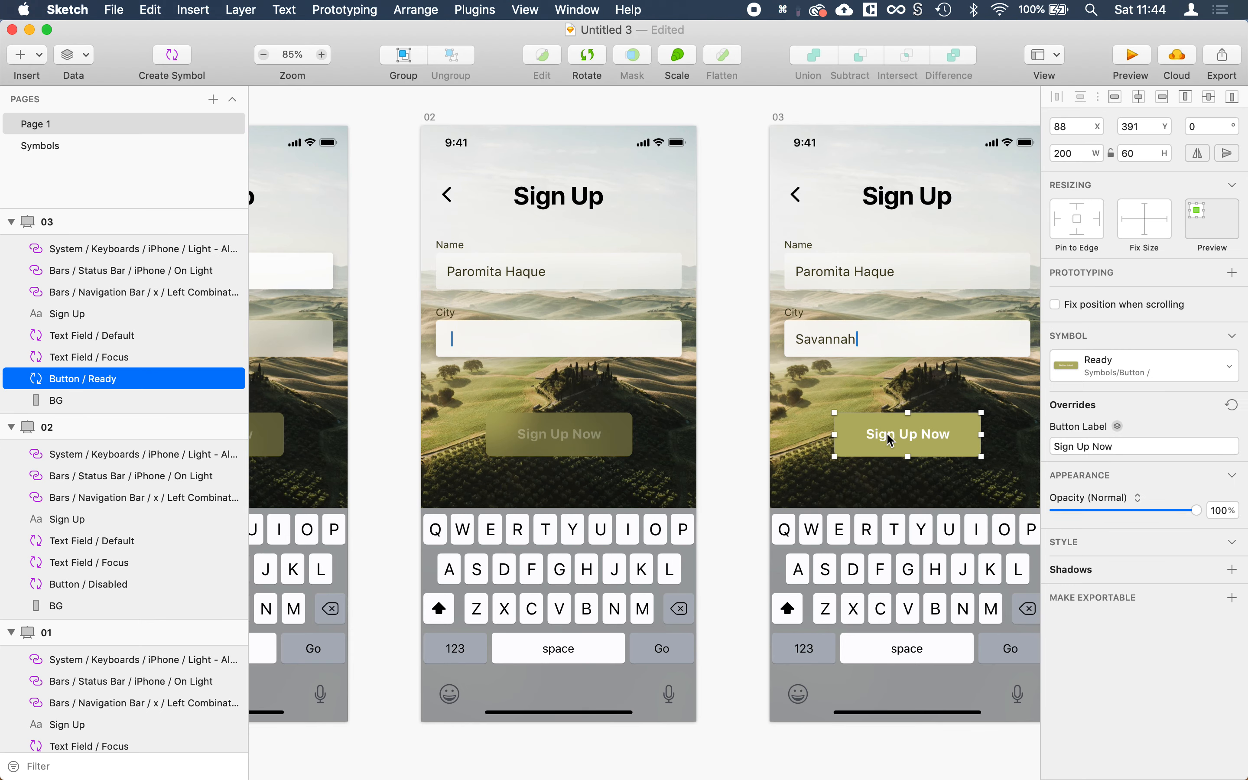
double_click(898, 438)
key("h")
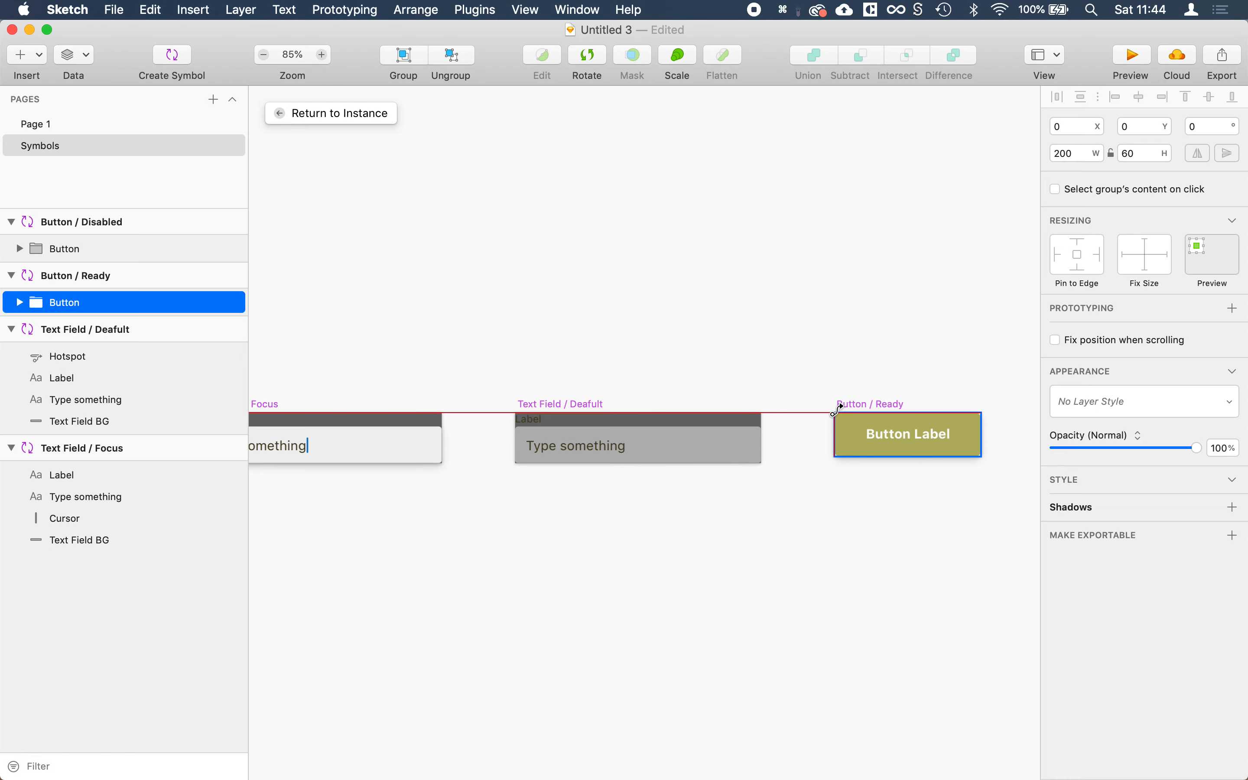
left_click_drag(836, 412, 983, 459)
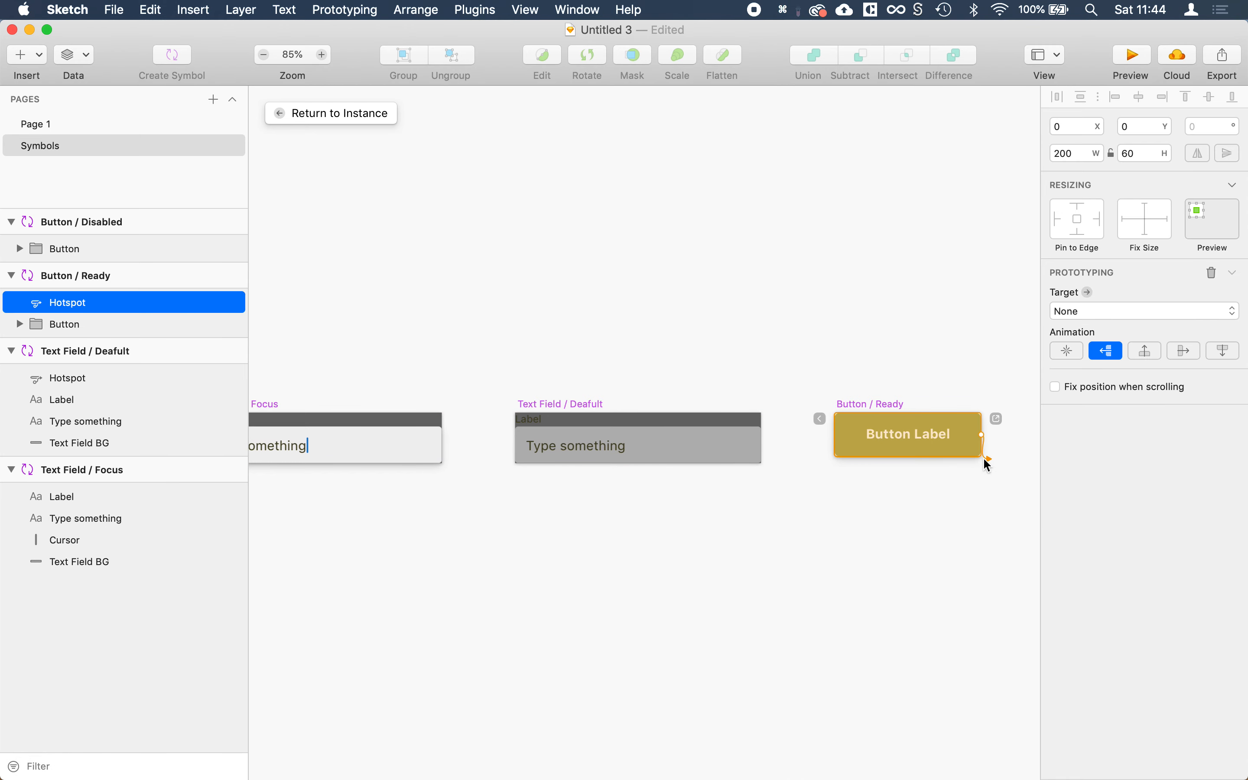
key("Escape")
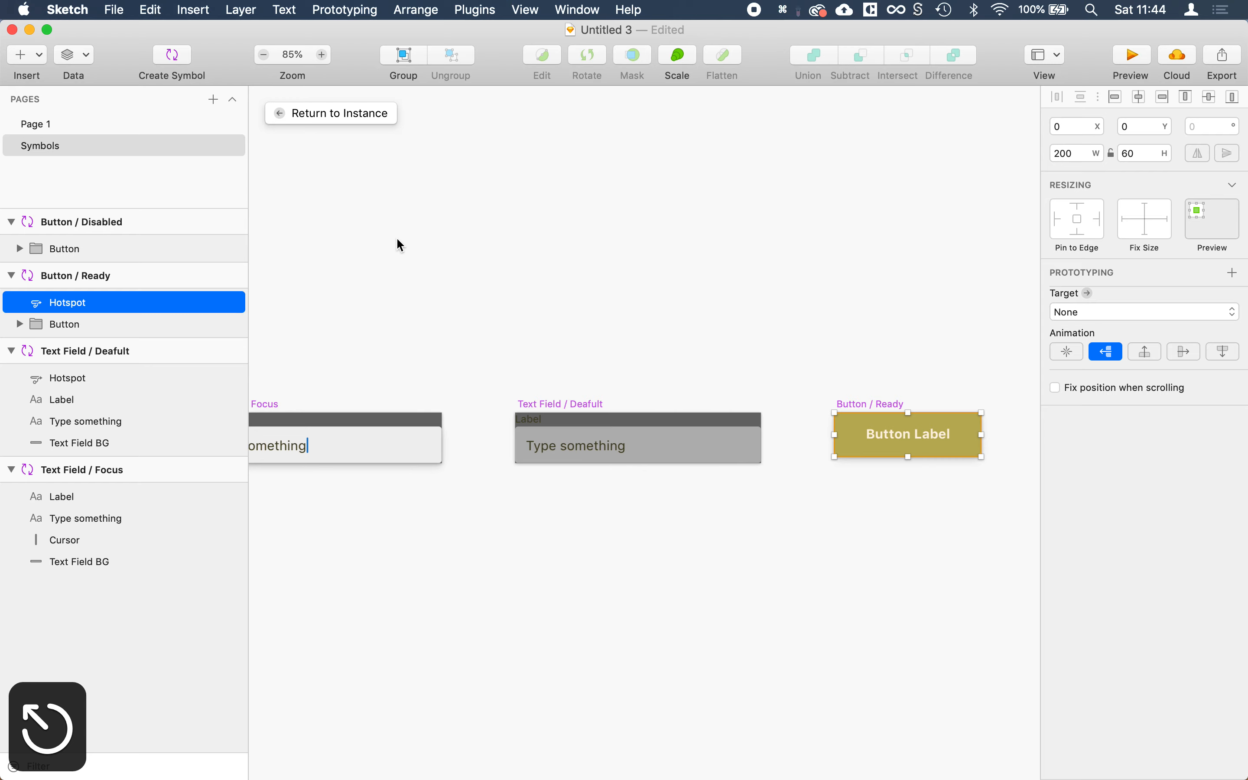
left_click(308, 113)
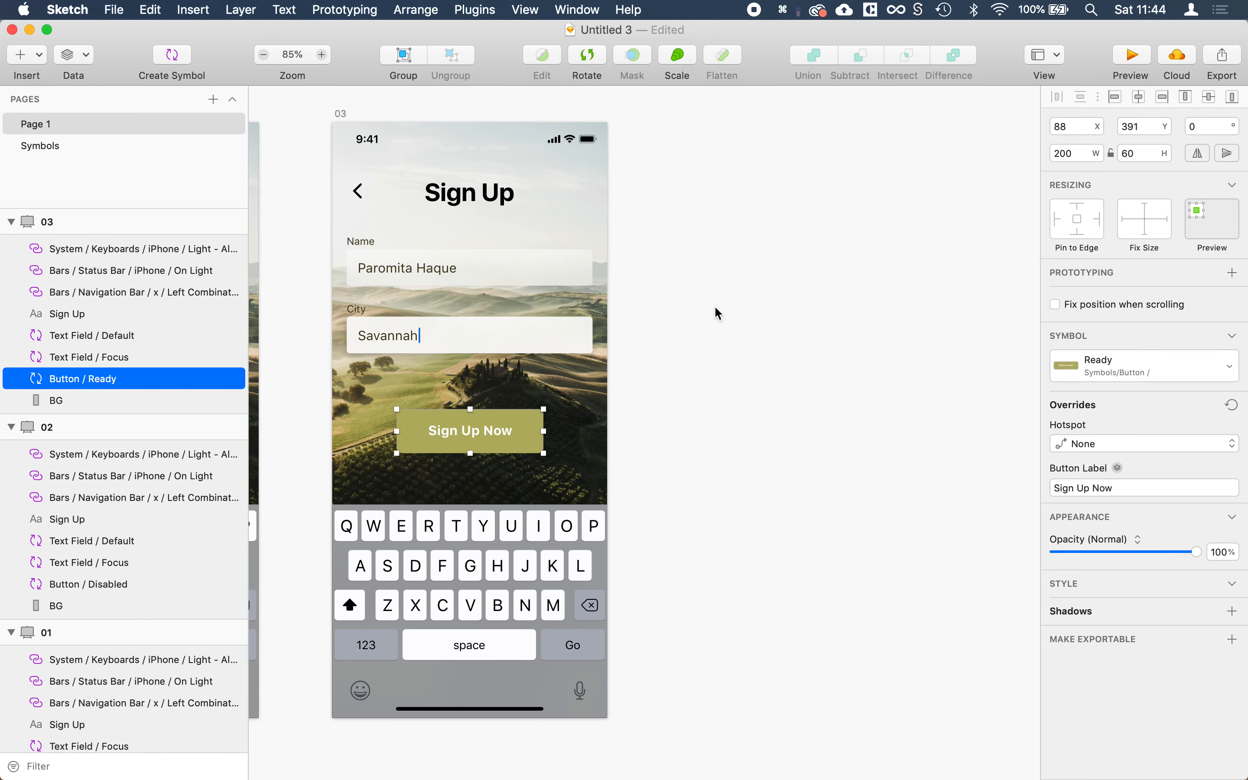
Duplicate artboard 03 and rename the copy Done.
left_click(716, 312)
left_click(340, 113)
key("cmd+d")
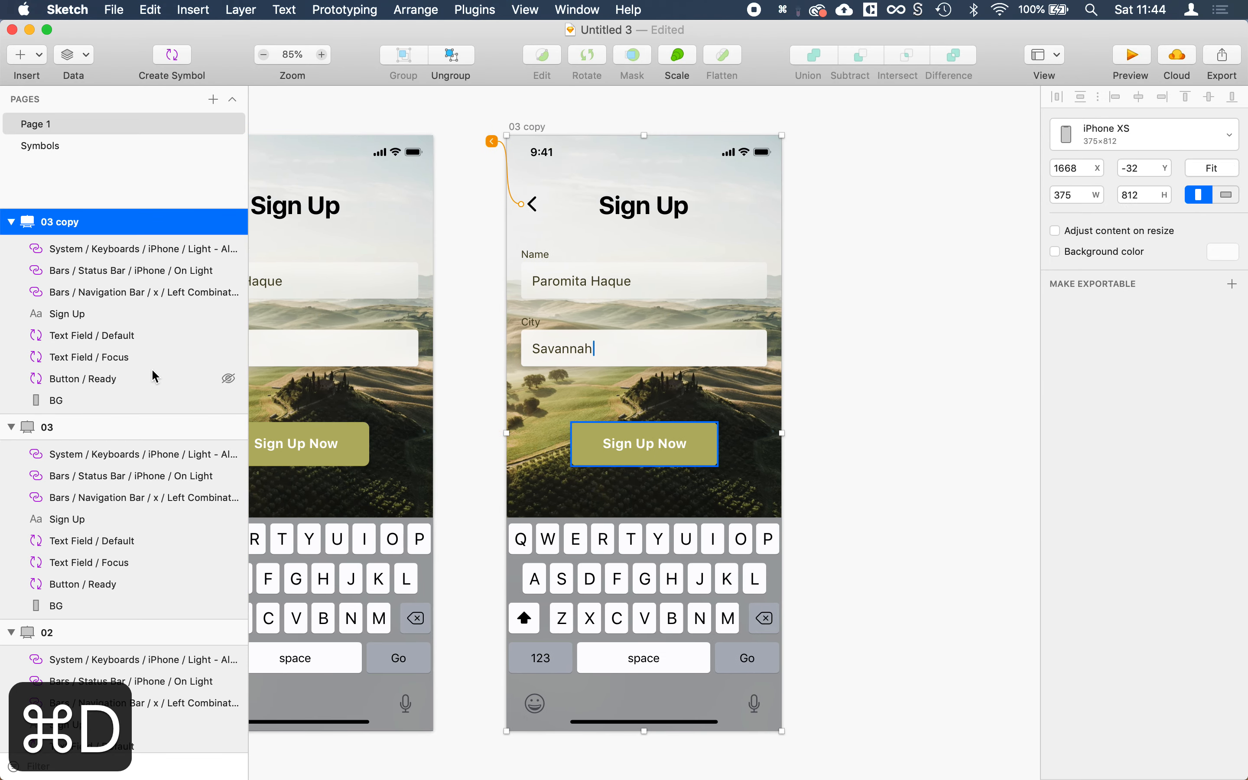
key("cmd+r")
type("Done")
key("Return")
left_click(869, 424)
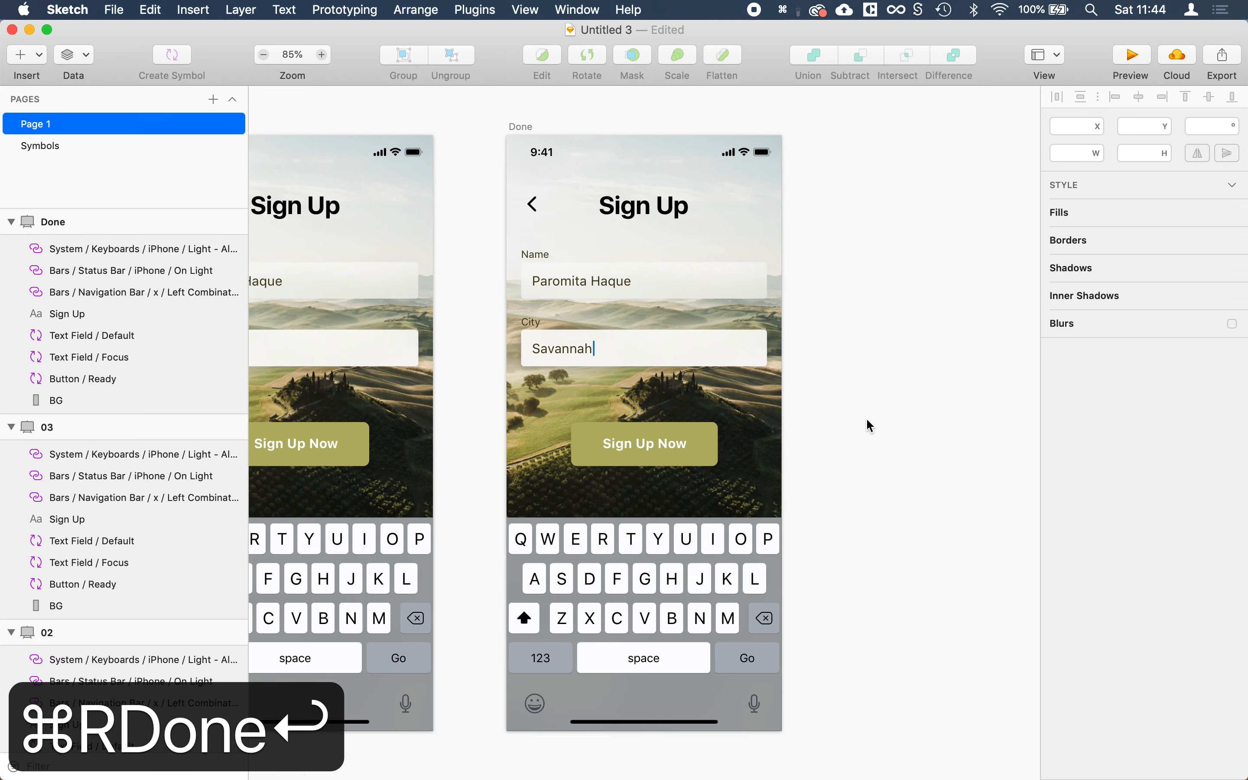
Delete both text fields, the button, the keyboard and the back arrow from the Done artboard.
left_click(738, 266)
left_click(706, 335, "shift")
key("Delete")
left_click(677, 447)
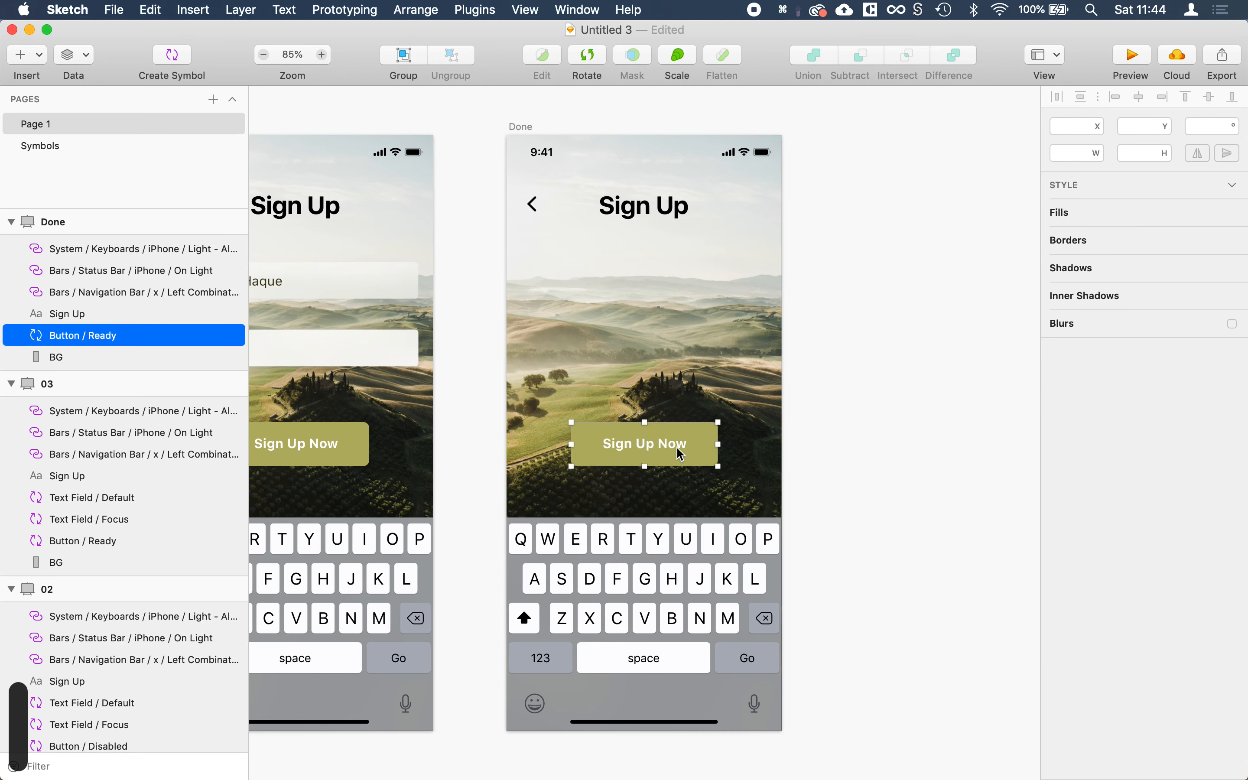
key("Delete")
left_click(663, 531)
key("BackSpace")
left_click(562, 206)
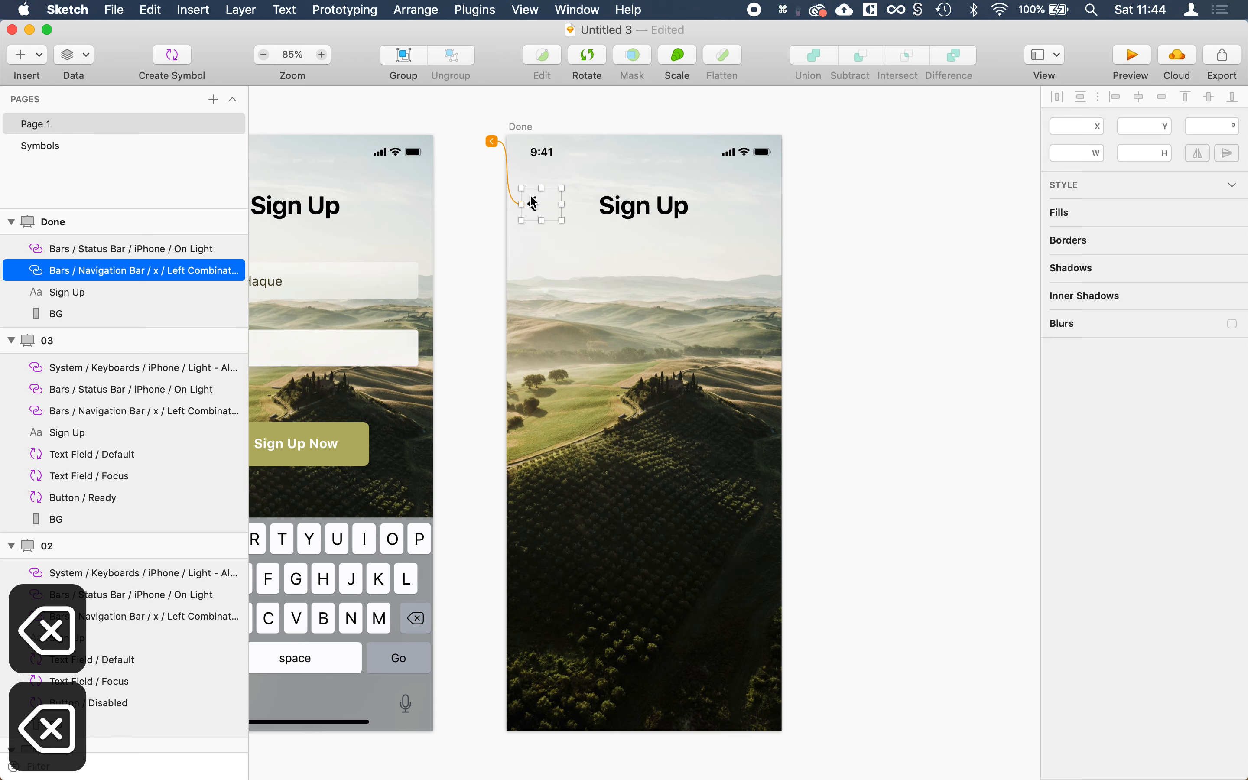
key("BackSpace")
Replace the Sign Up title on the Done artboard with the text "Great!".
double_click(657, 214)
key("cmd+a")
type("G")
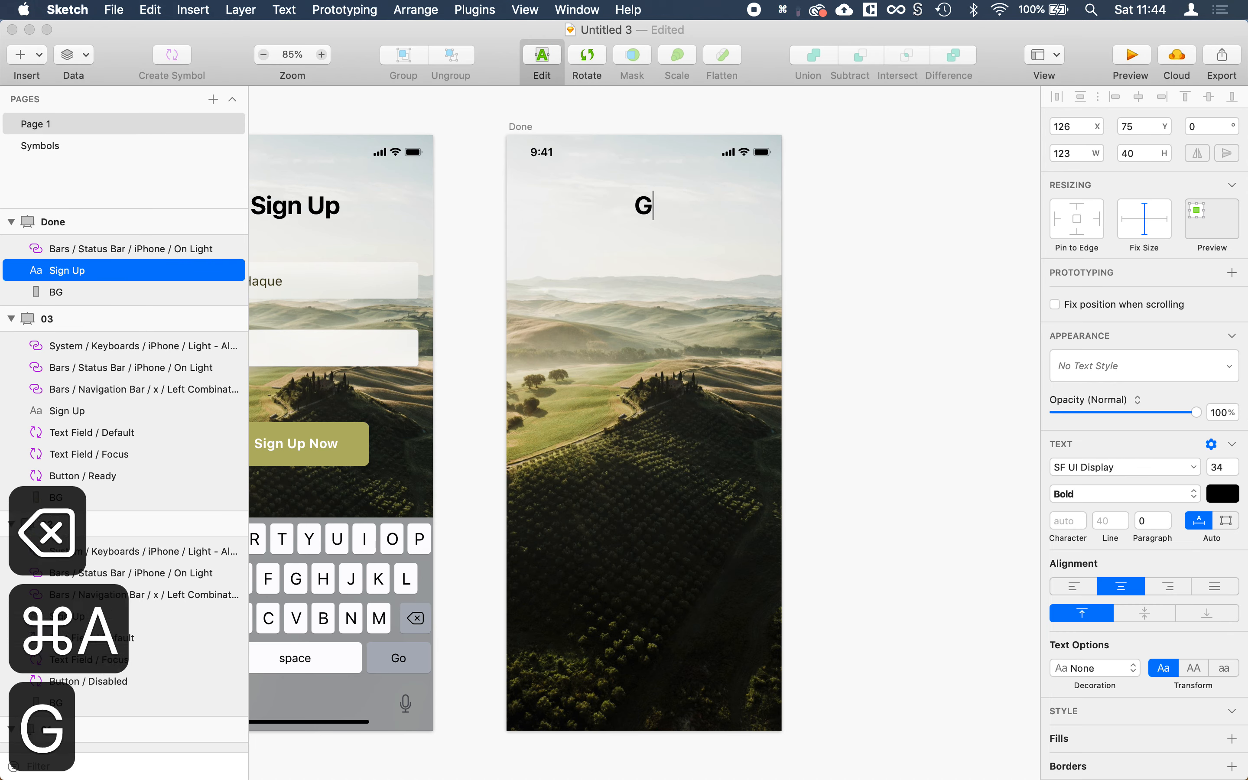
type("reat!")
key("Return")
key("BackSpace")
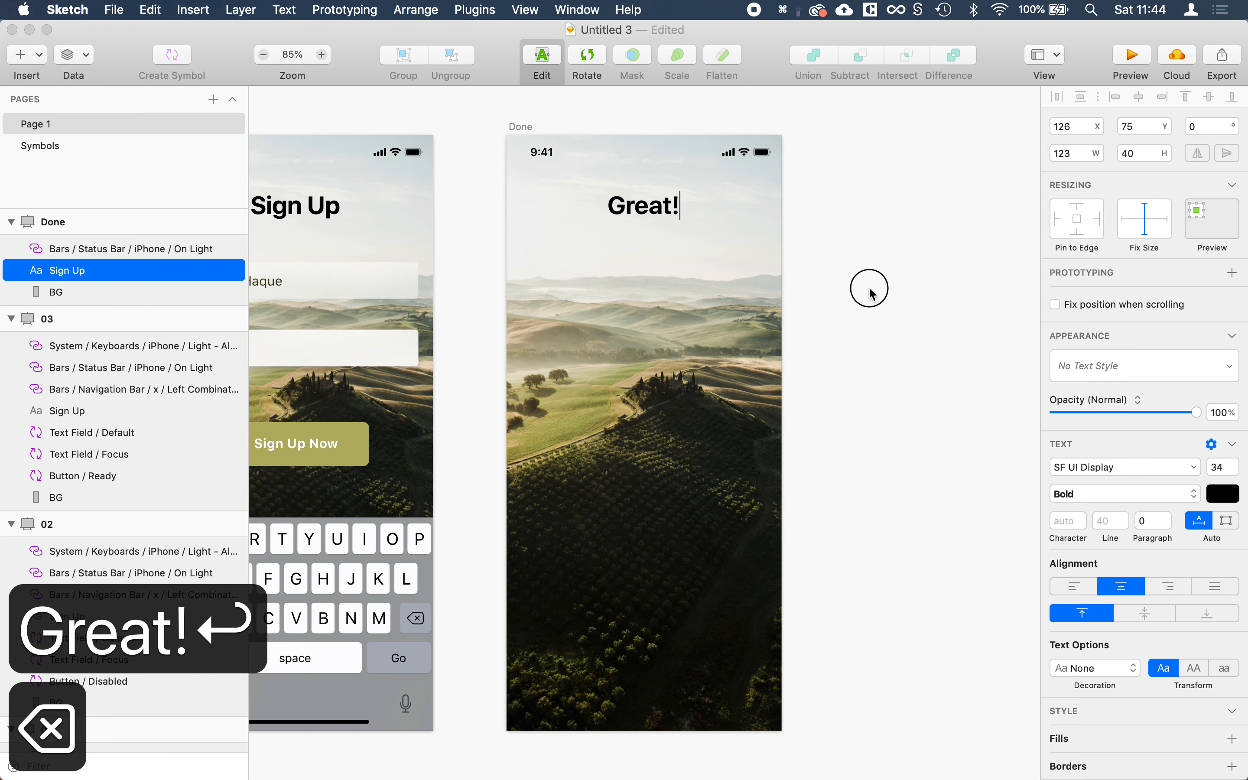
Move the Great! text down to just above the hilltop trees on the Done artboard and color it white.
left_click_drag(652, 219, 651, 432)
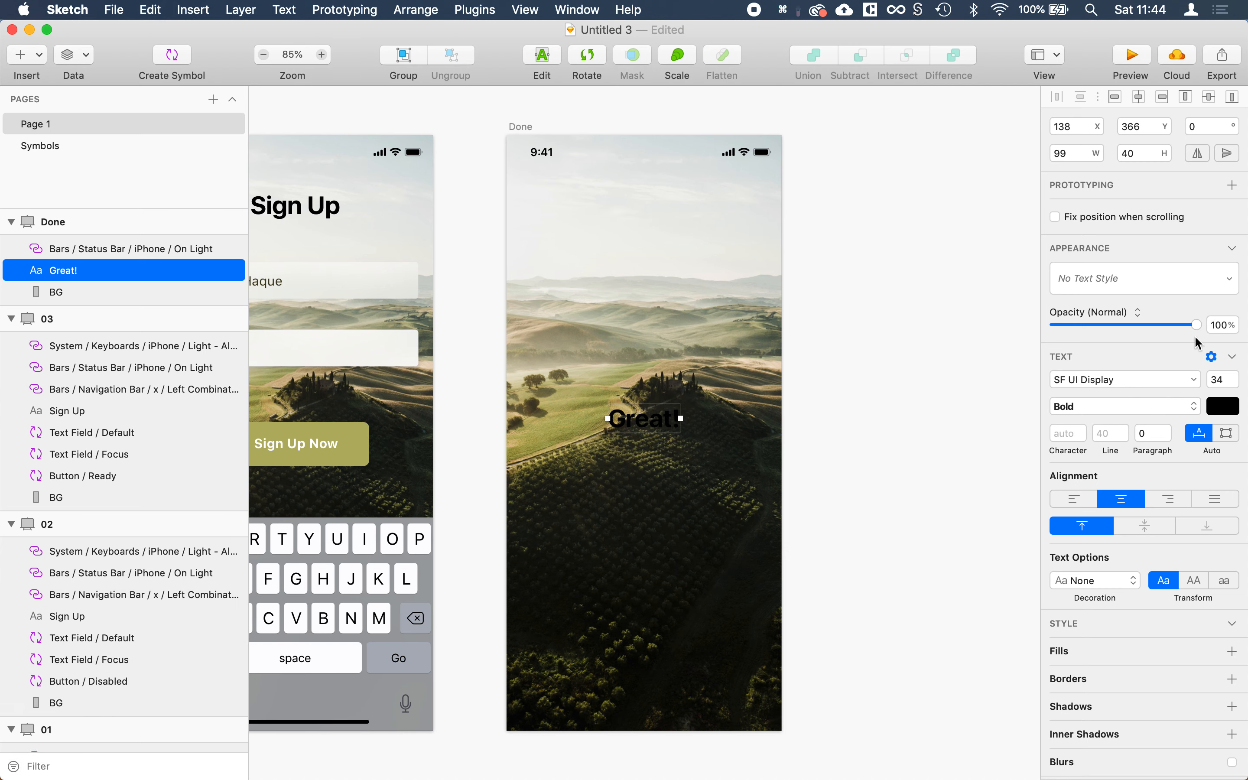
left_click(1217, 402)
left_click_drag(1167, 459, 909, 247)
left_click(876, 241)
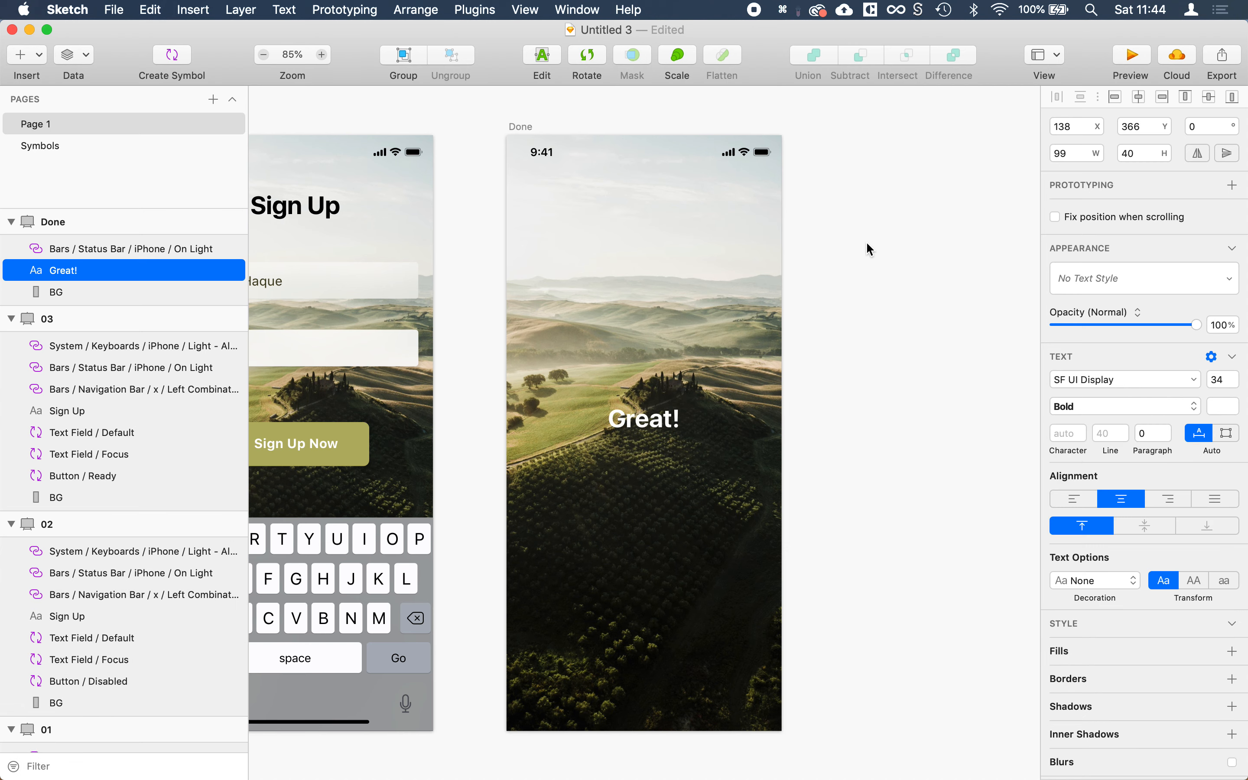
left_click_drag(646, 429, 645, 353)
left_click(893, 377)
Link the hotspot override of artboard 03's Sign Up Now button to the Done artboard on Page 1.
scroll(892, 370, "left", 10)
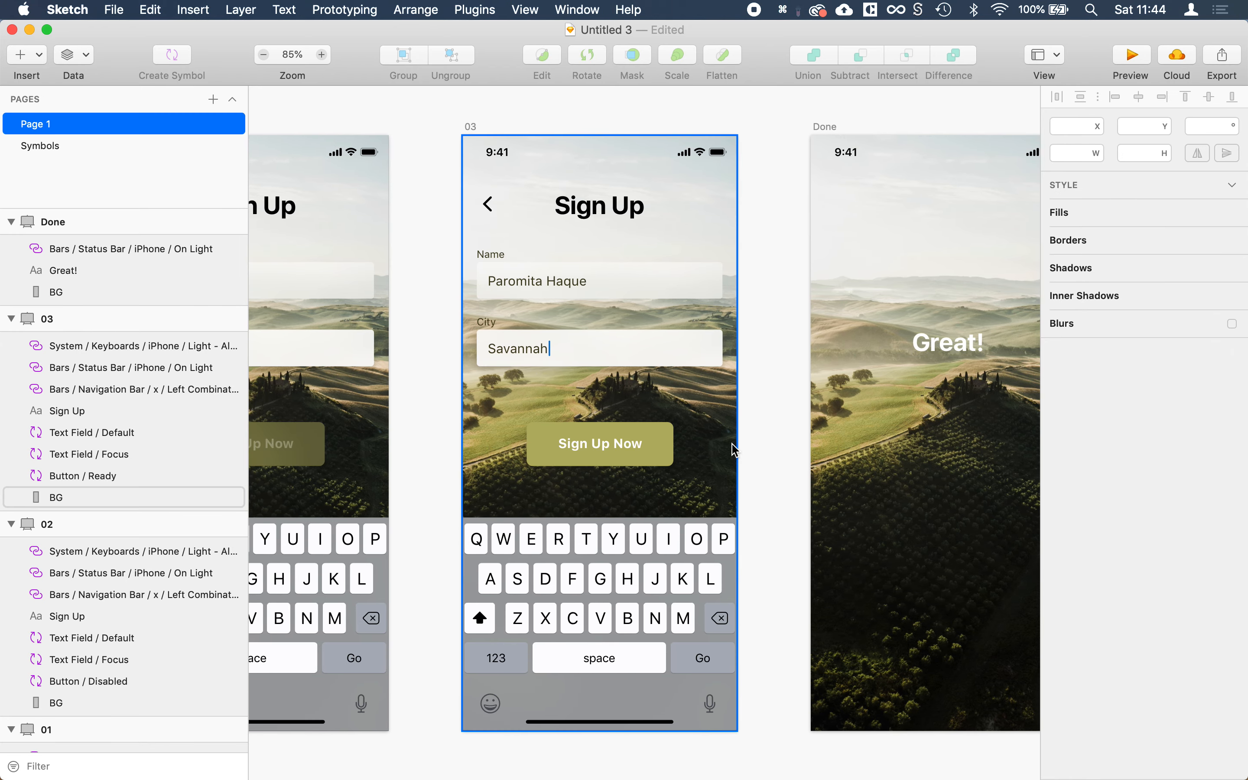
left_click(579, 428)
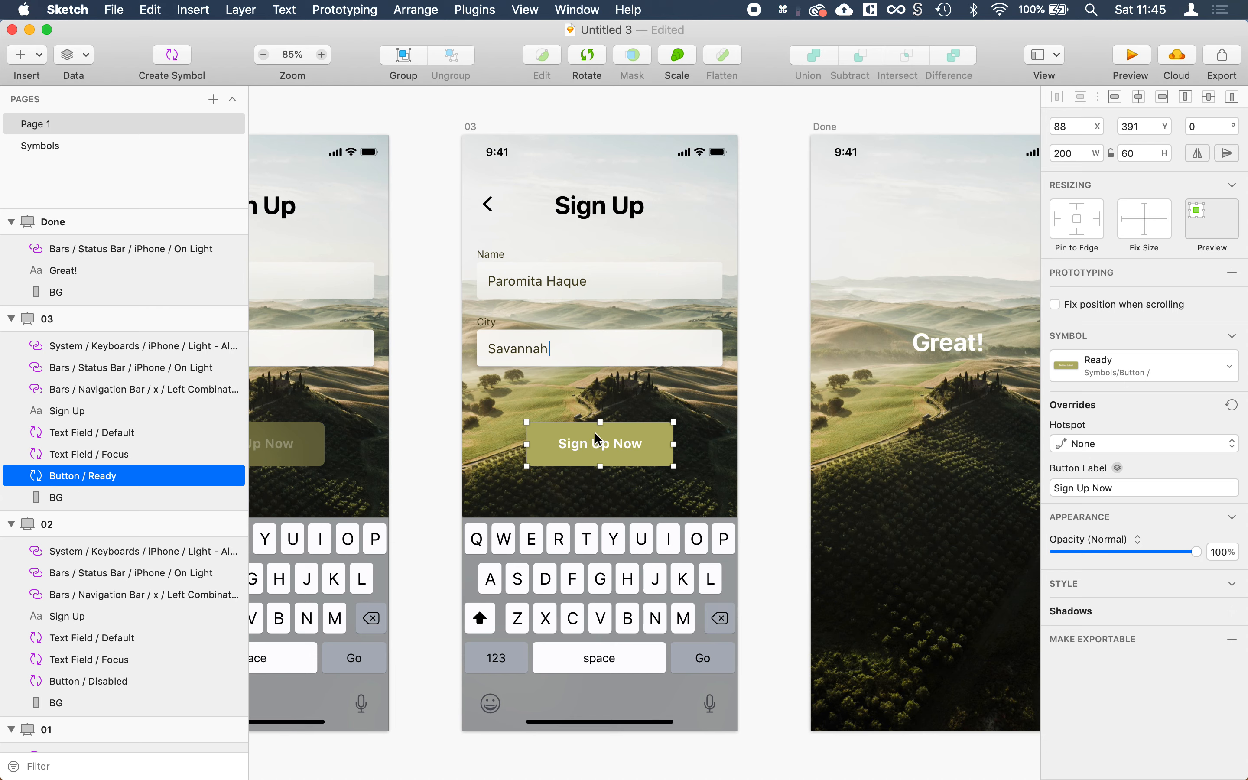
left_click(1129, 445)
mouse_move(1197, 482)
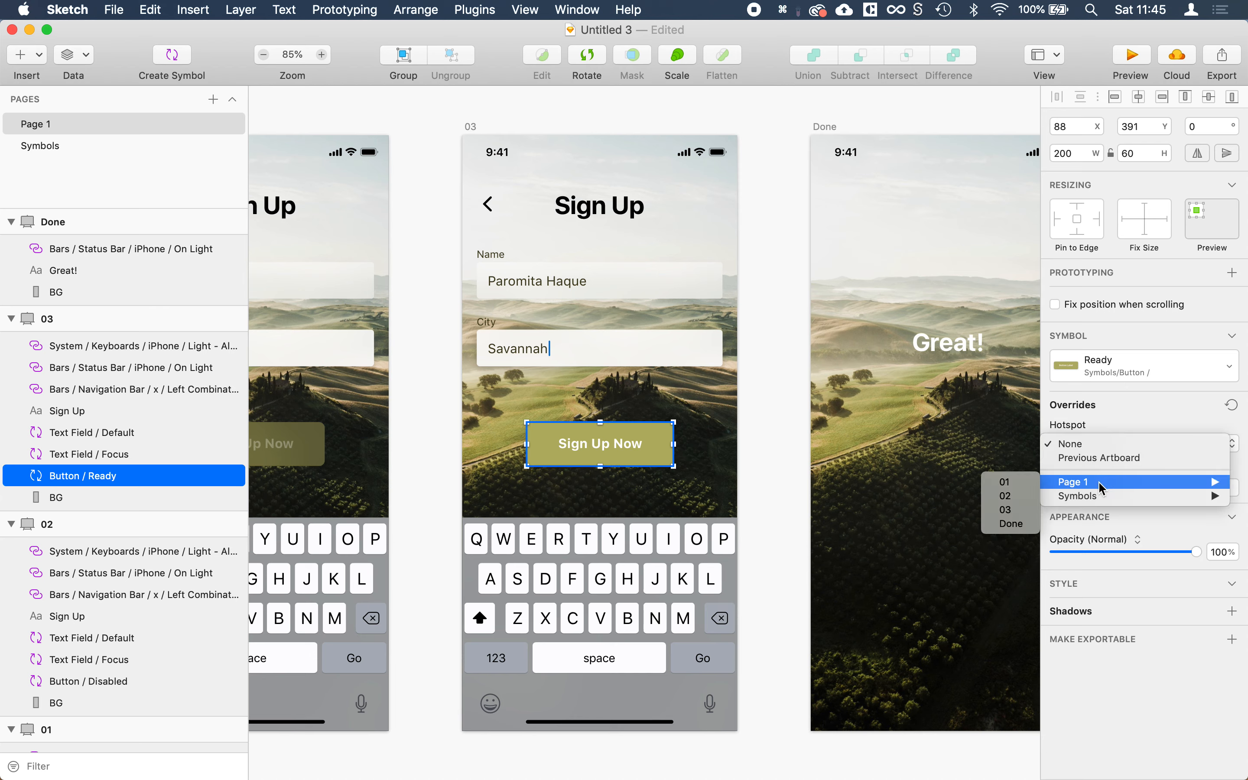
left_click(1011, 524)
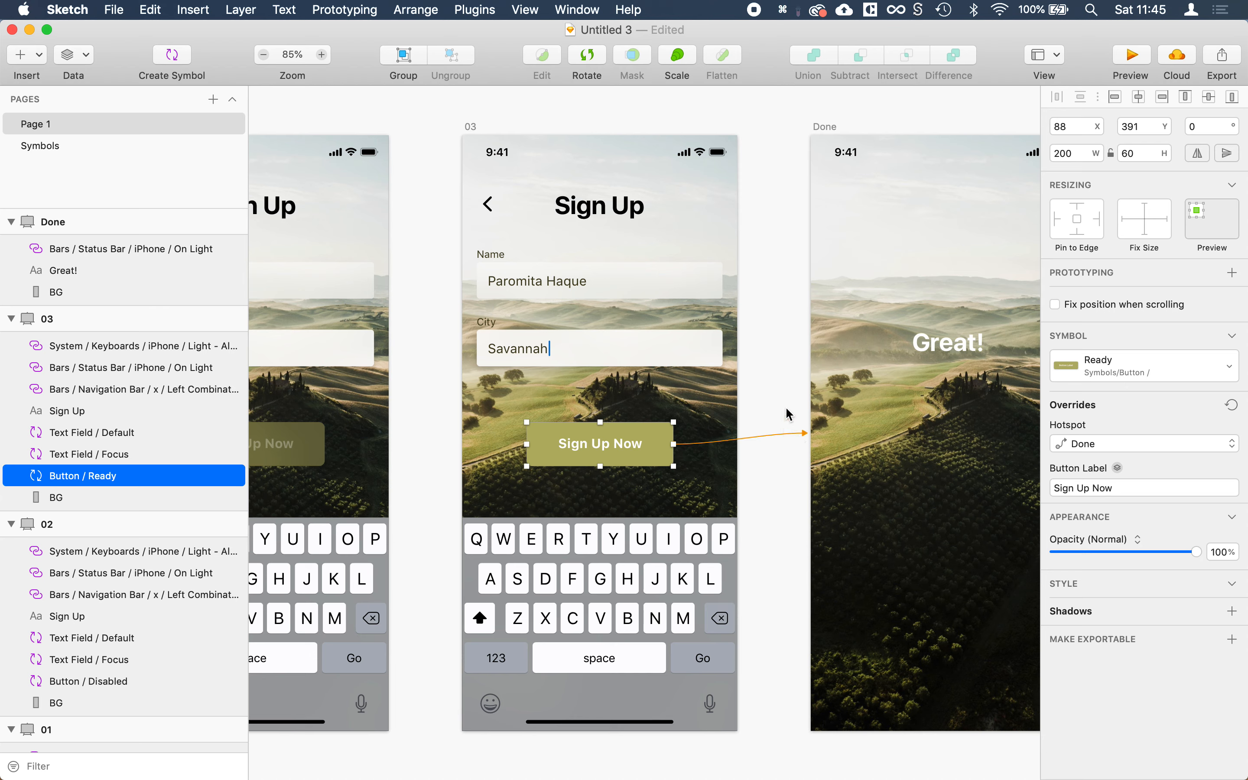
left_click(788, 415)
Preview the flow from artboard 01, testing the City field, Go key and Sign Up Now button, and close the preview.
key("super+p")
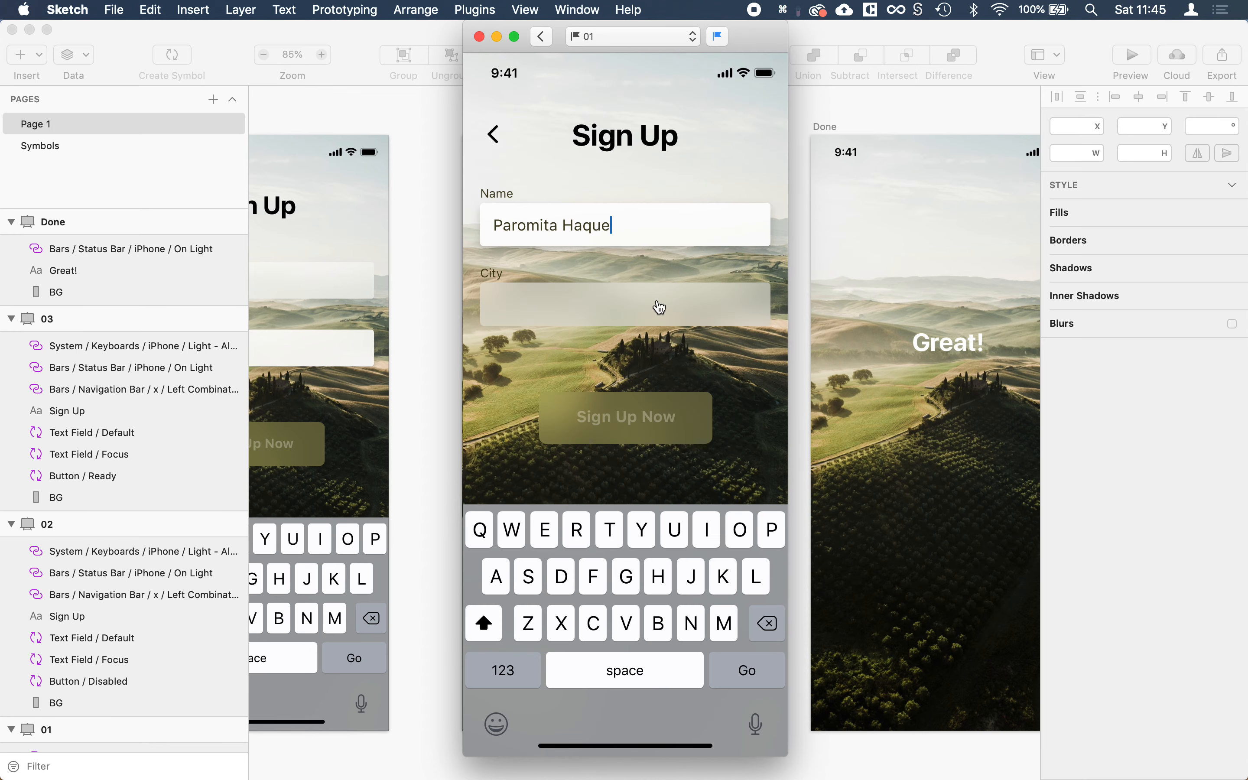
left_click(659, 308)
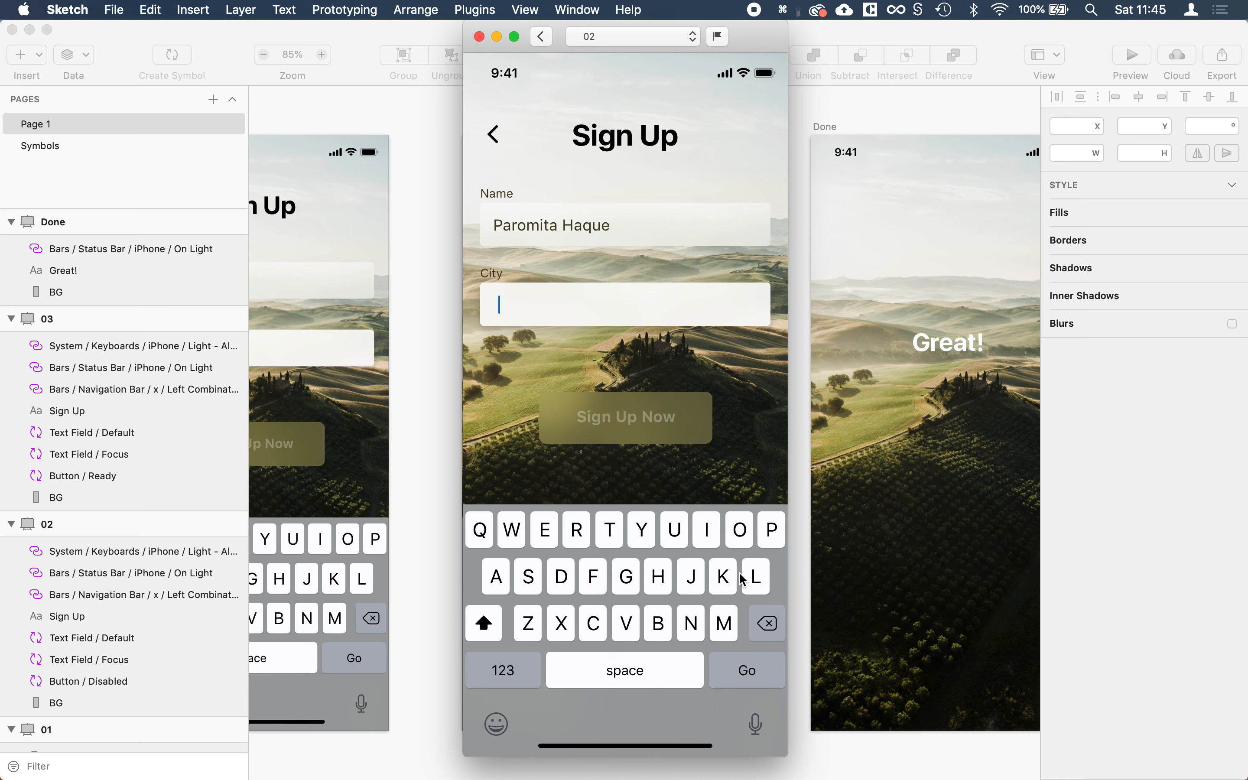
left_click(746, 673)
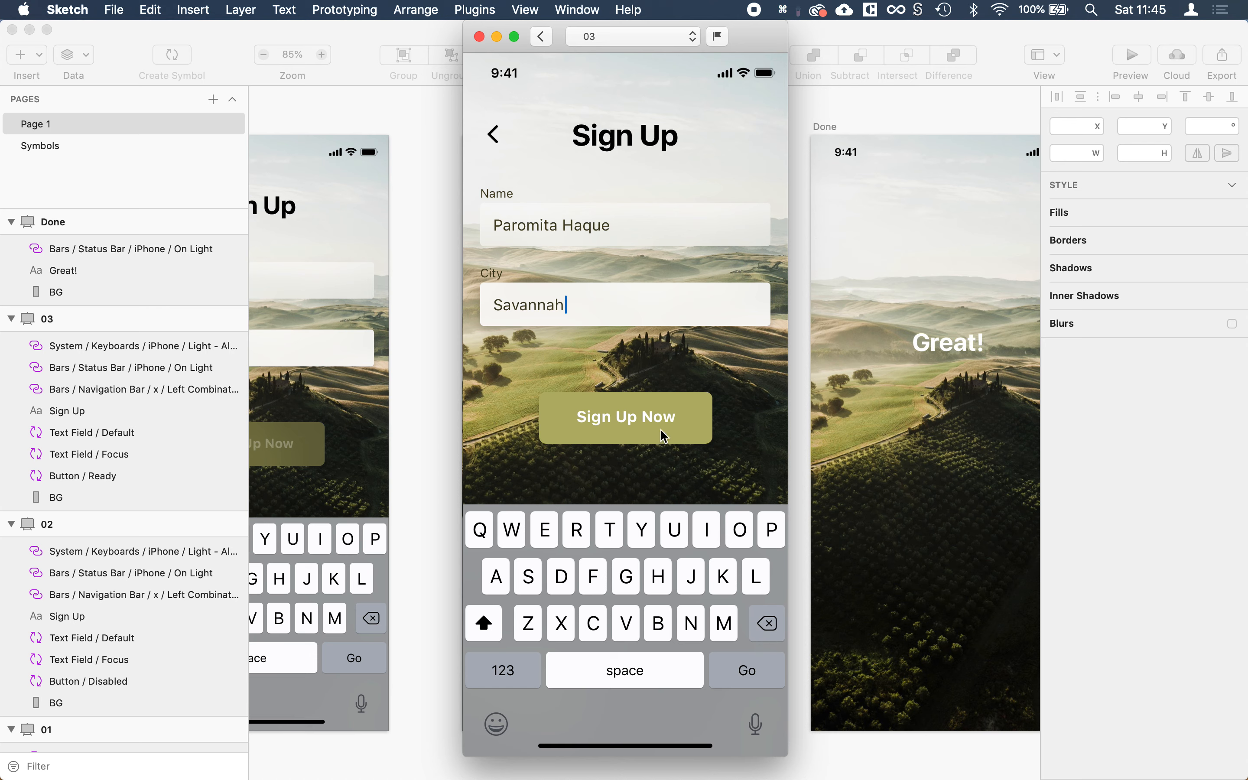
left_click(643, 435)
left_click(479, 37)
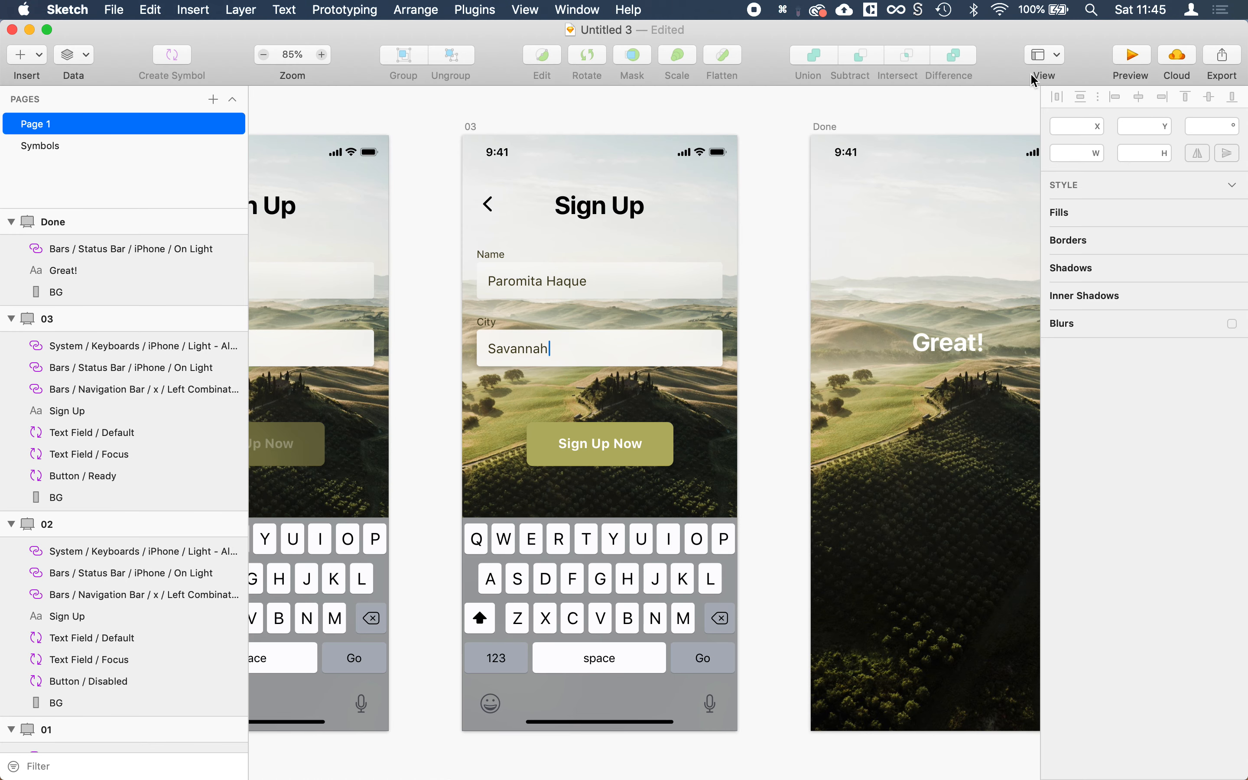
Run the preview again from artboard 01 through 02 and 03 to the Done artboard.
left_click(1131, 57)
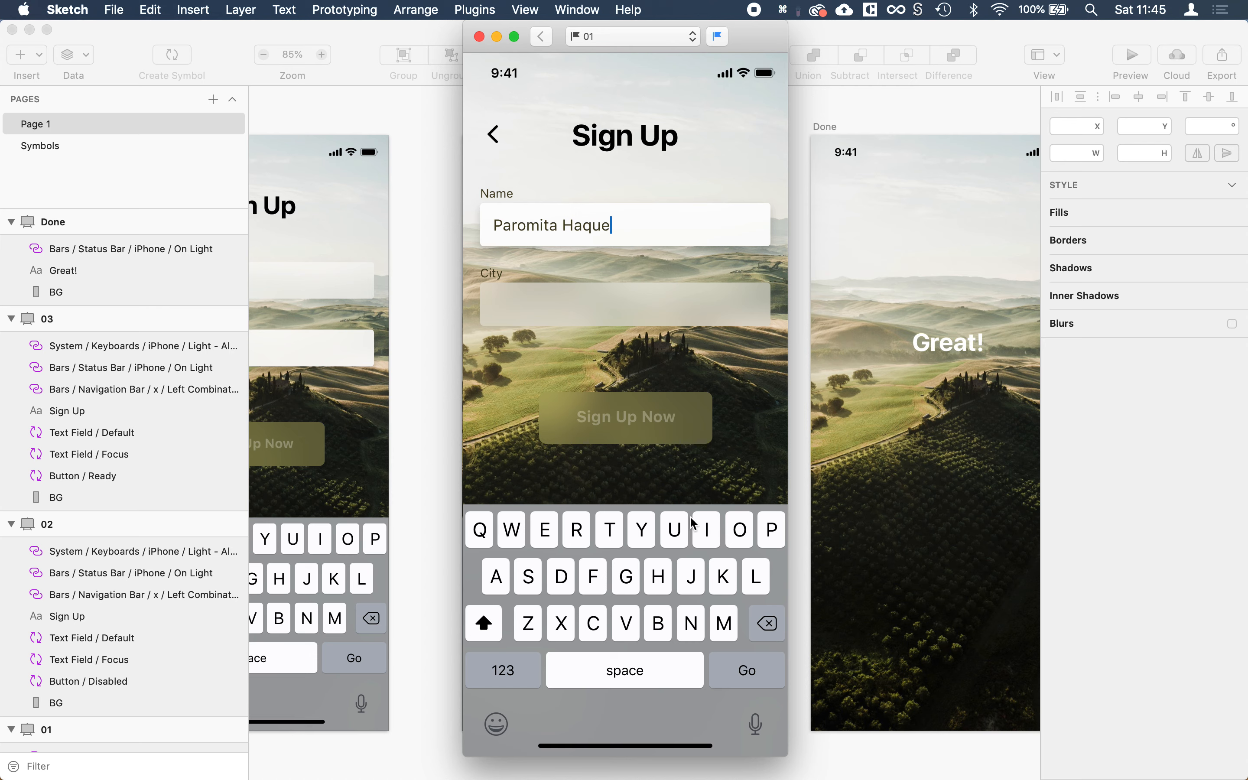
left_click(659, 316)
left_click(748, 677)
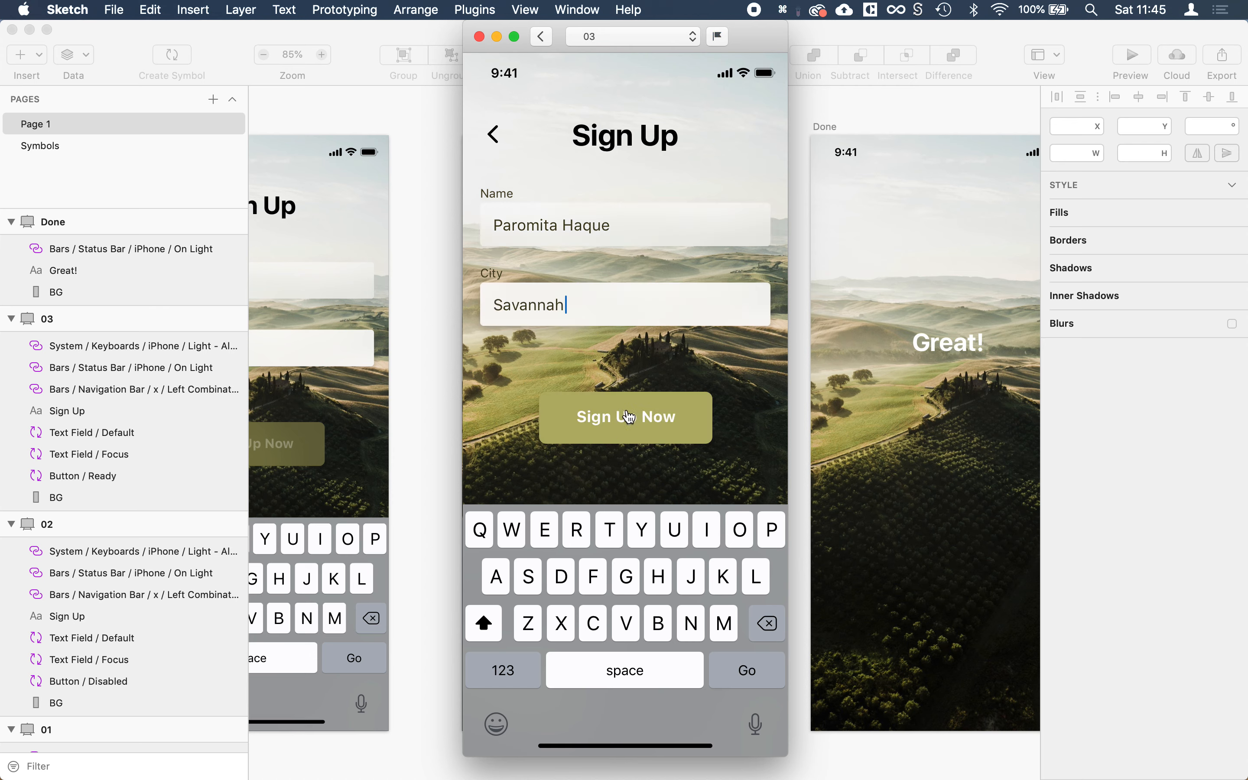
left_click(685, 483)
left_click(627, 425)
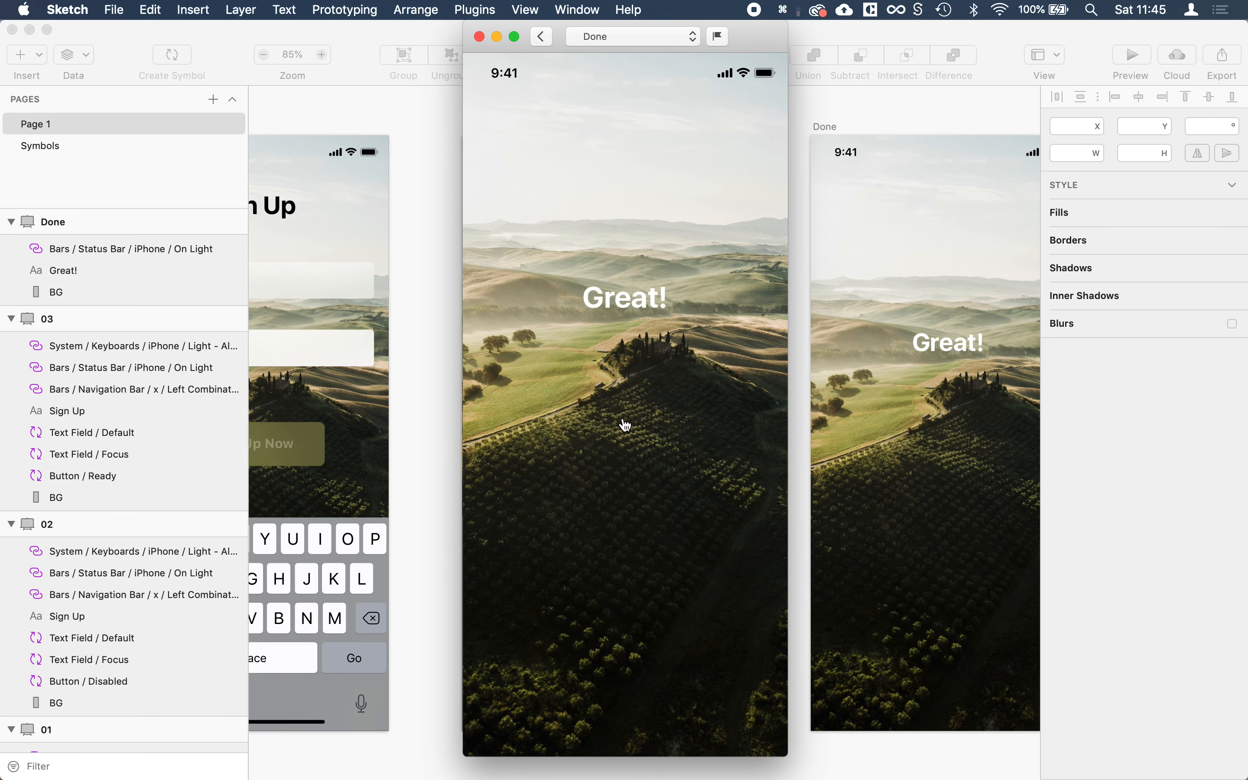